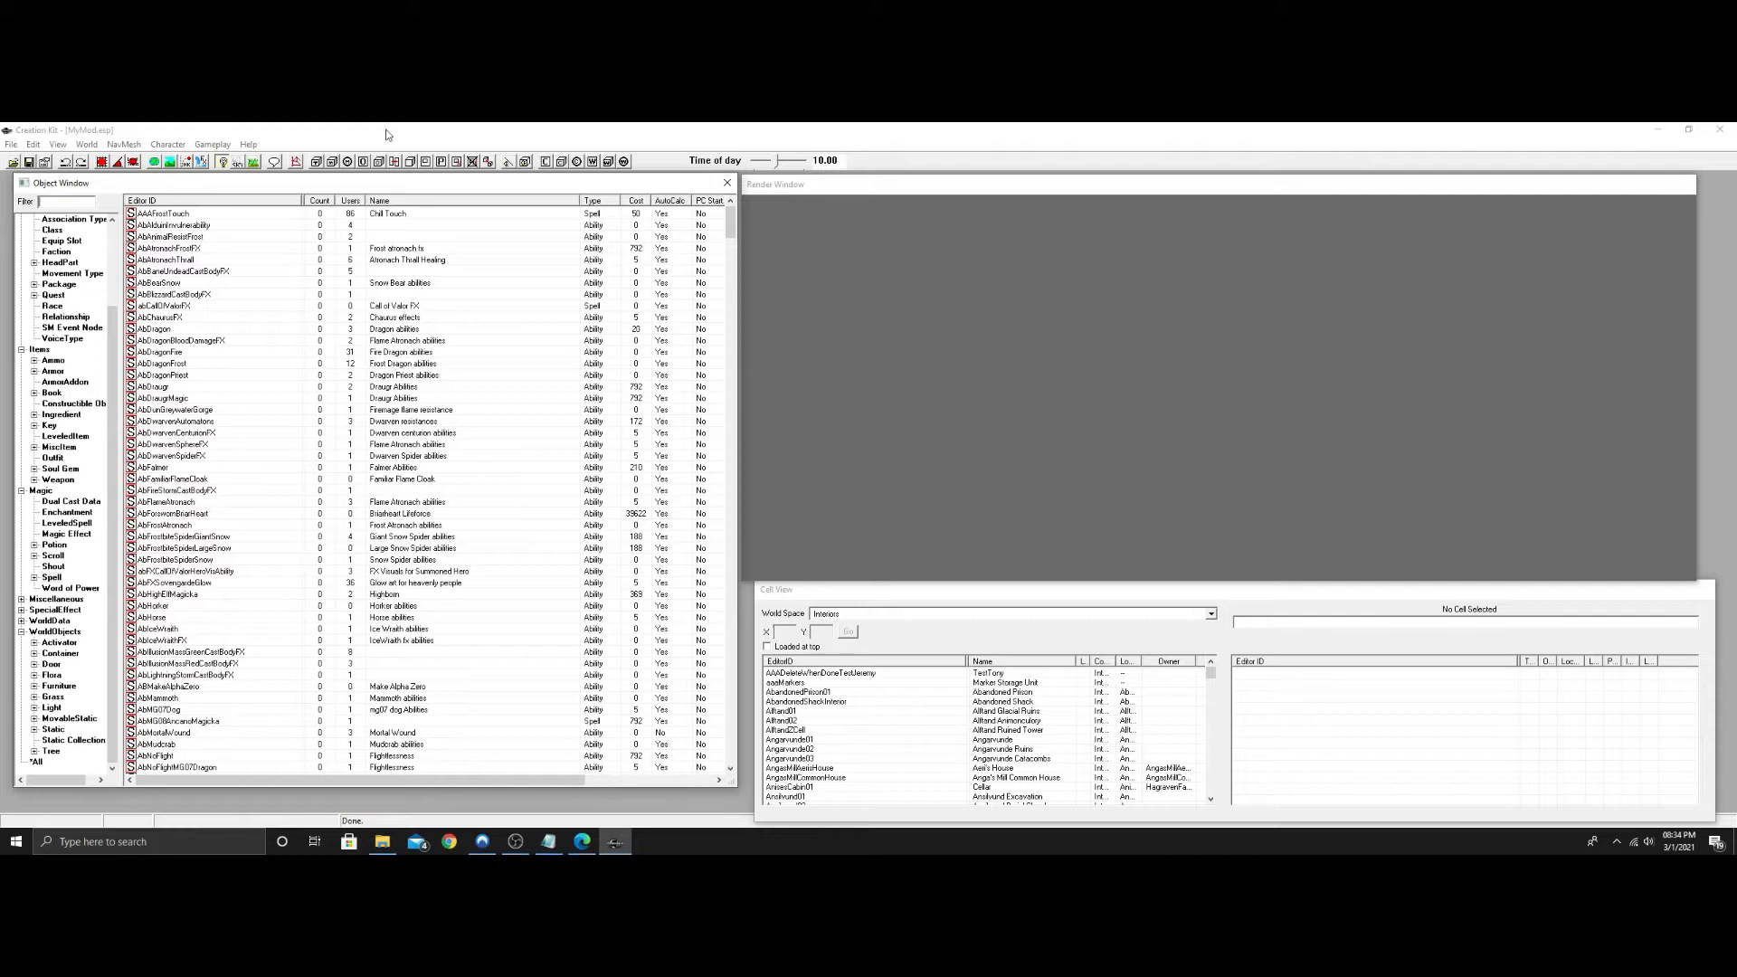
Check the SexLab.esm master file's details in the list of plugin and master files.
left_click(13, 162)
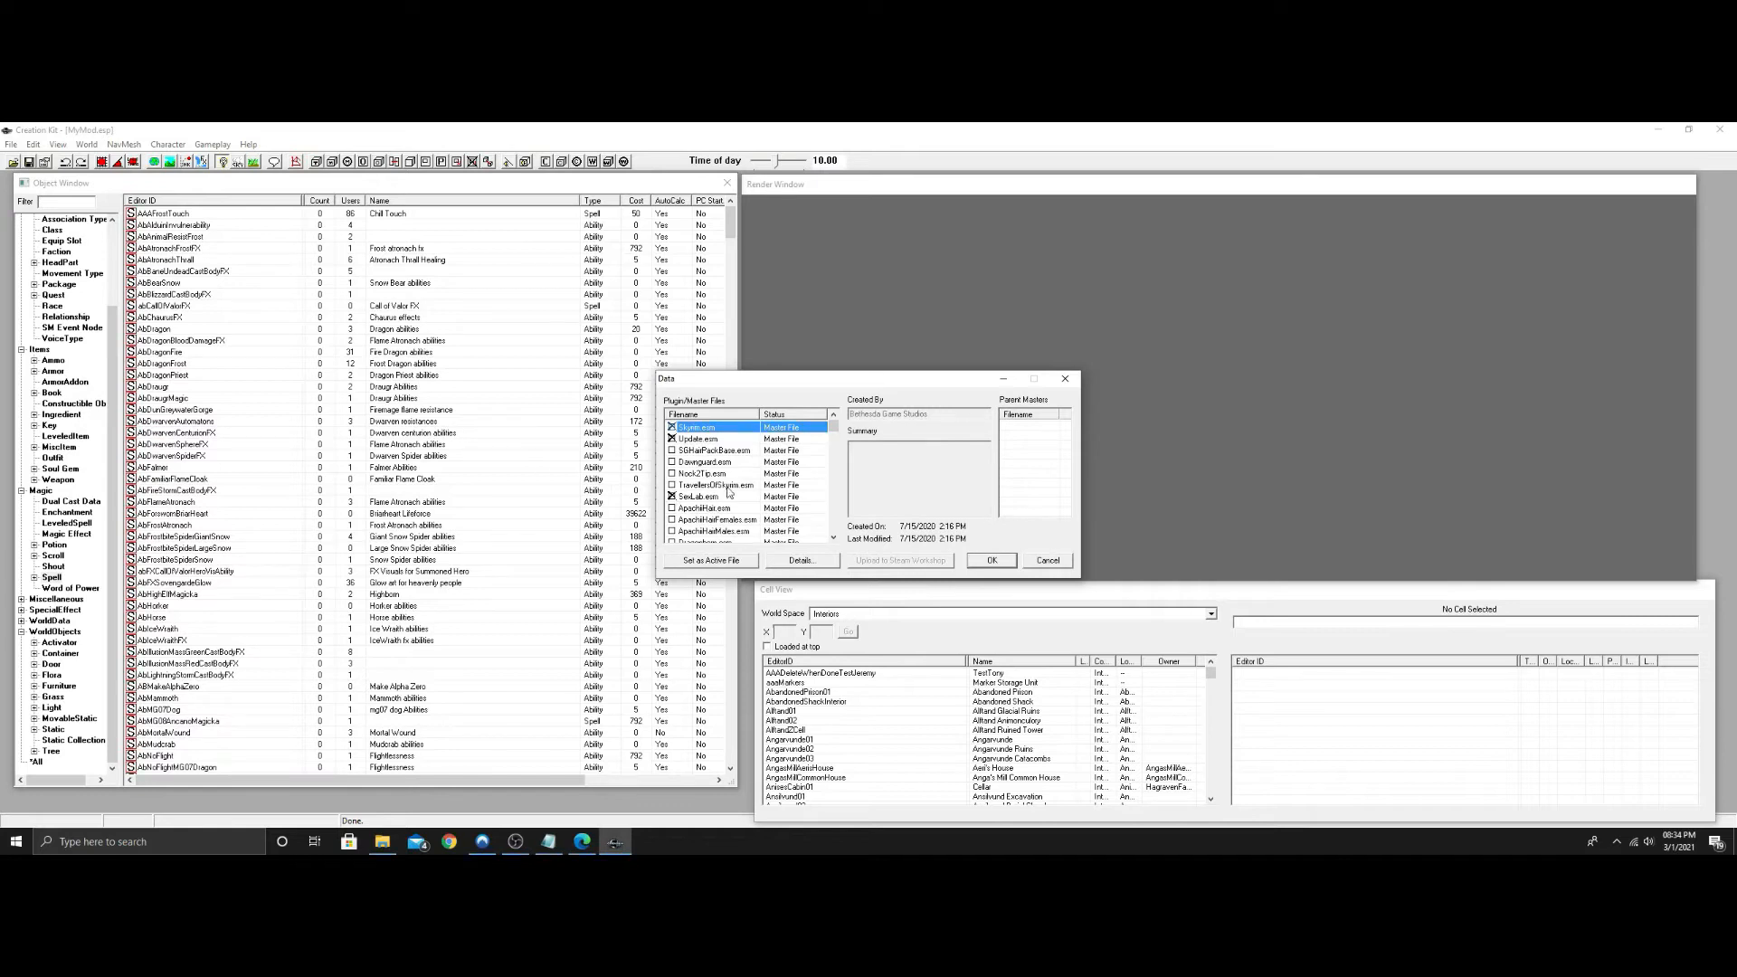
left_click(729, 497)
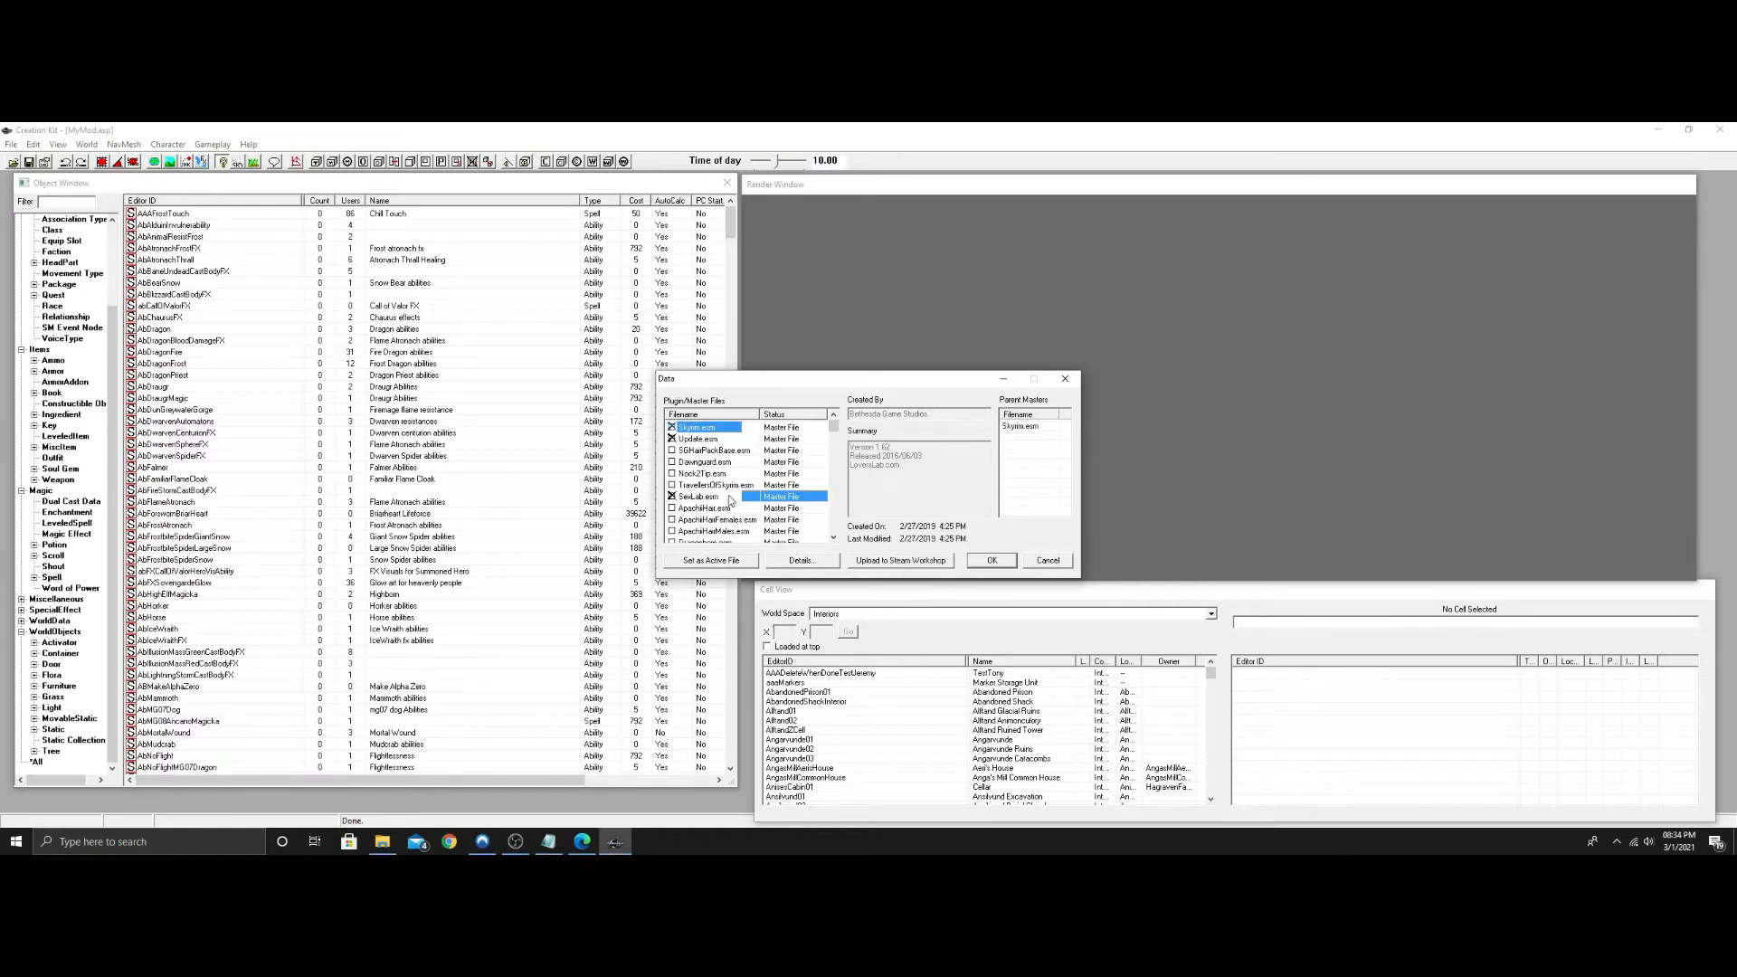
left_click(1047, 560)
Filter the spells by "cure" and duplicate the spell dunHallOfTheVigilantCureDiseaseSpell.
left_click(69, 203)
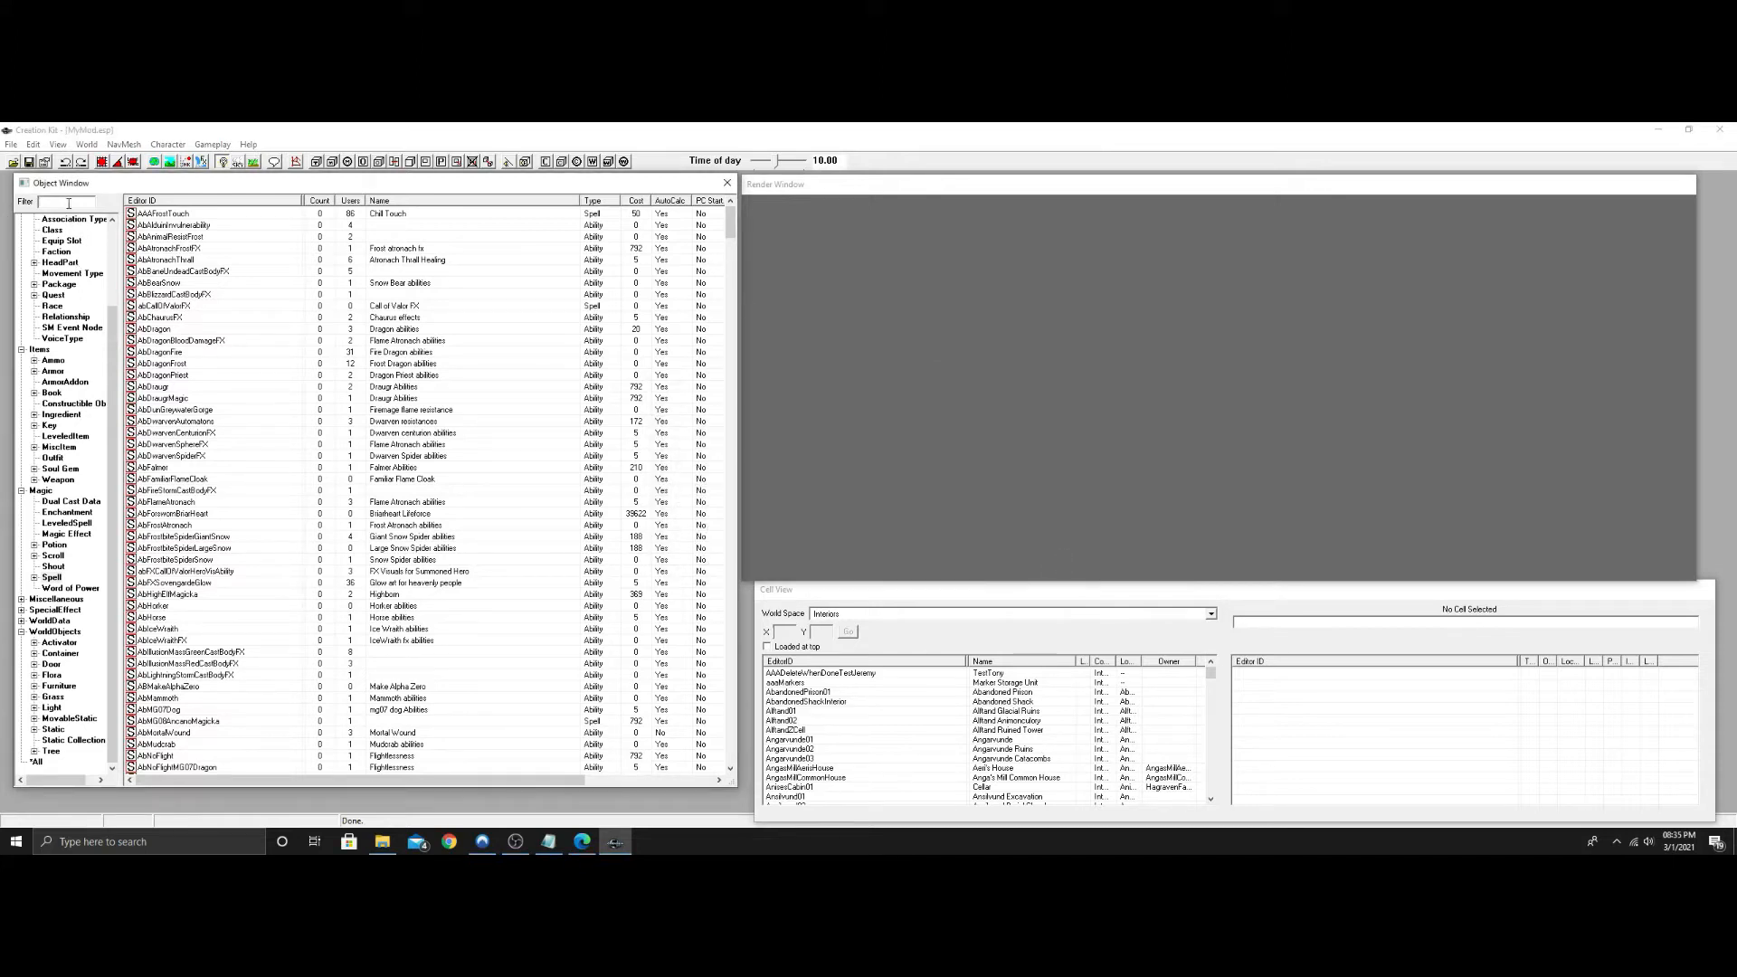
type("cure")
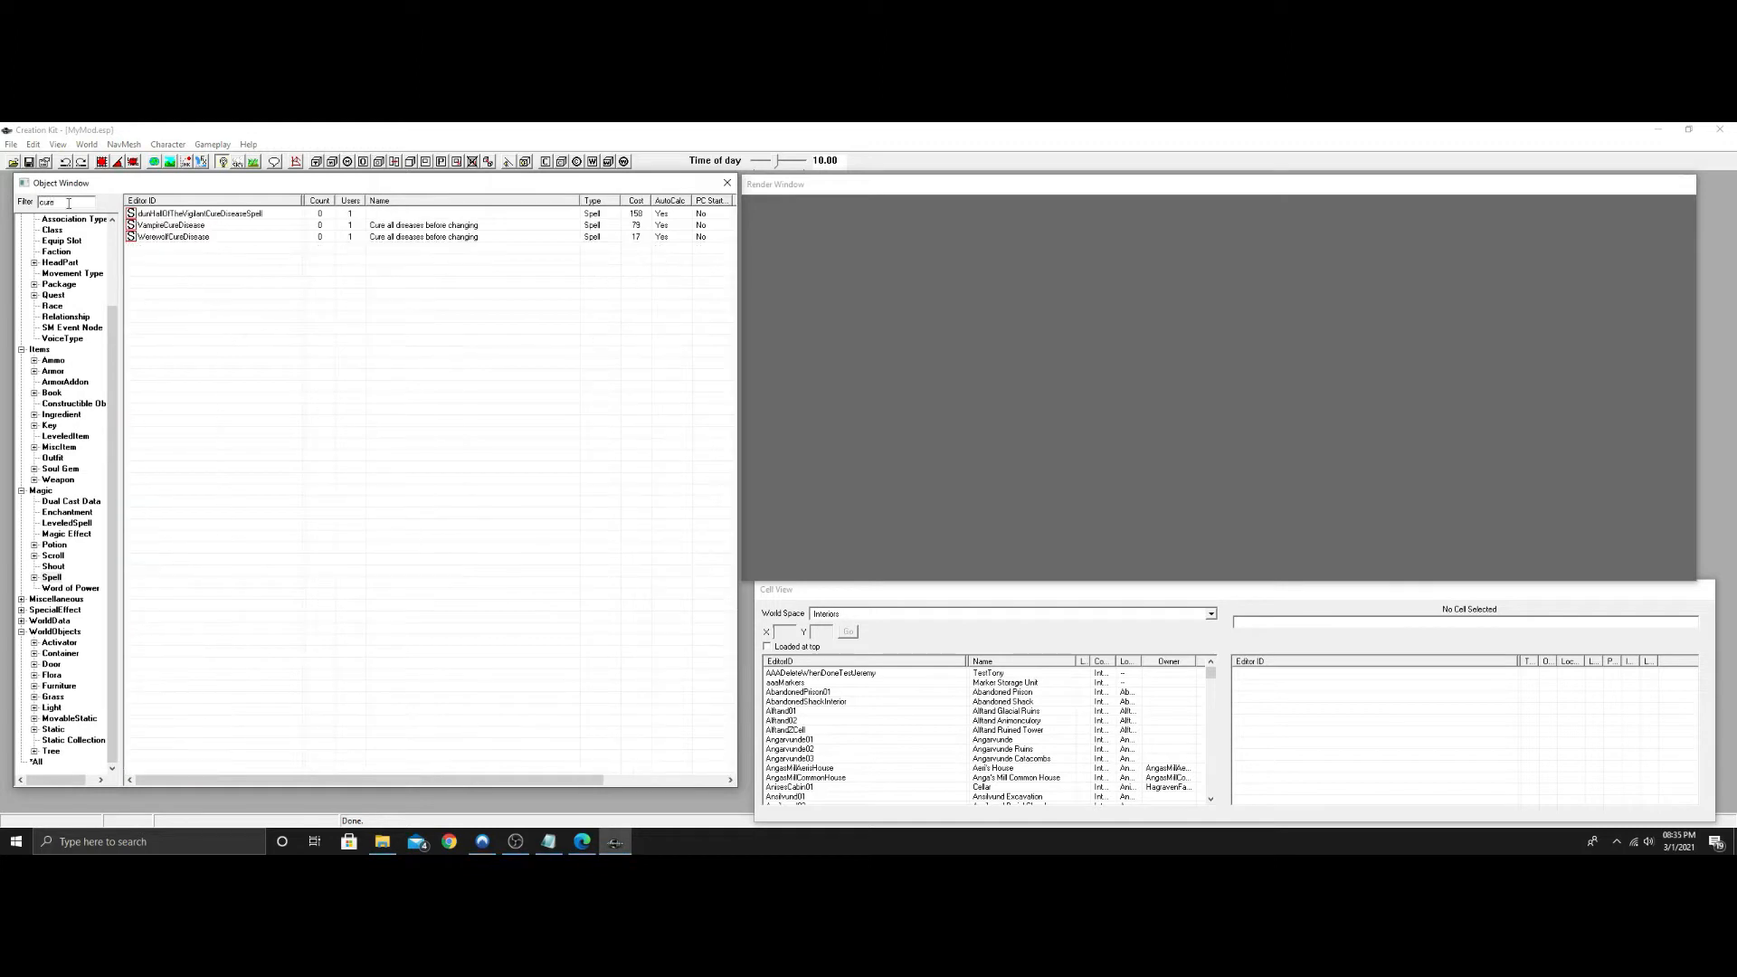
left_click(214, 214)
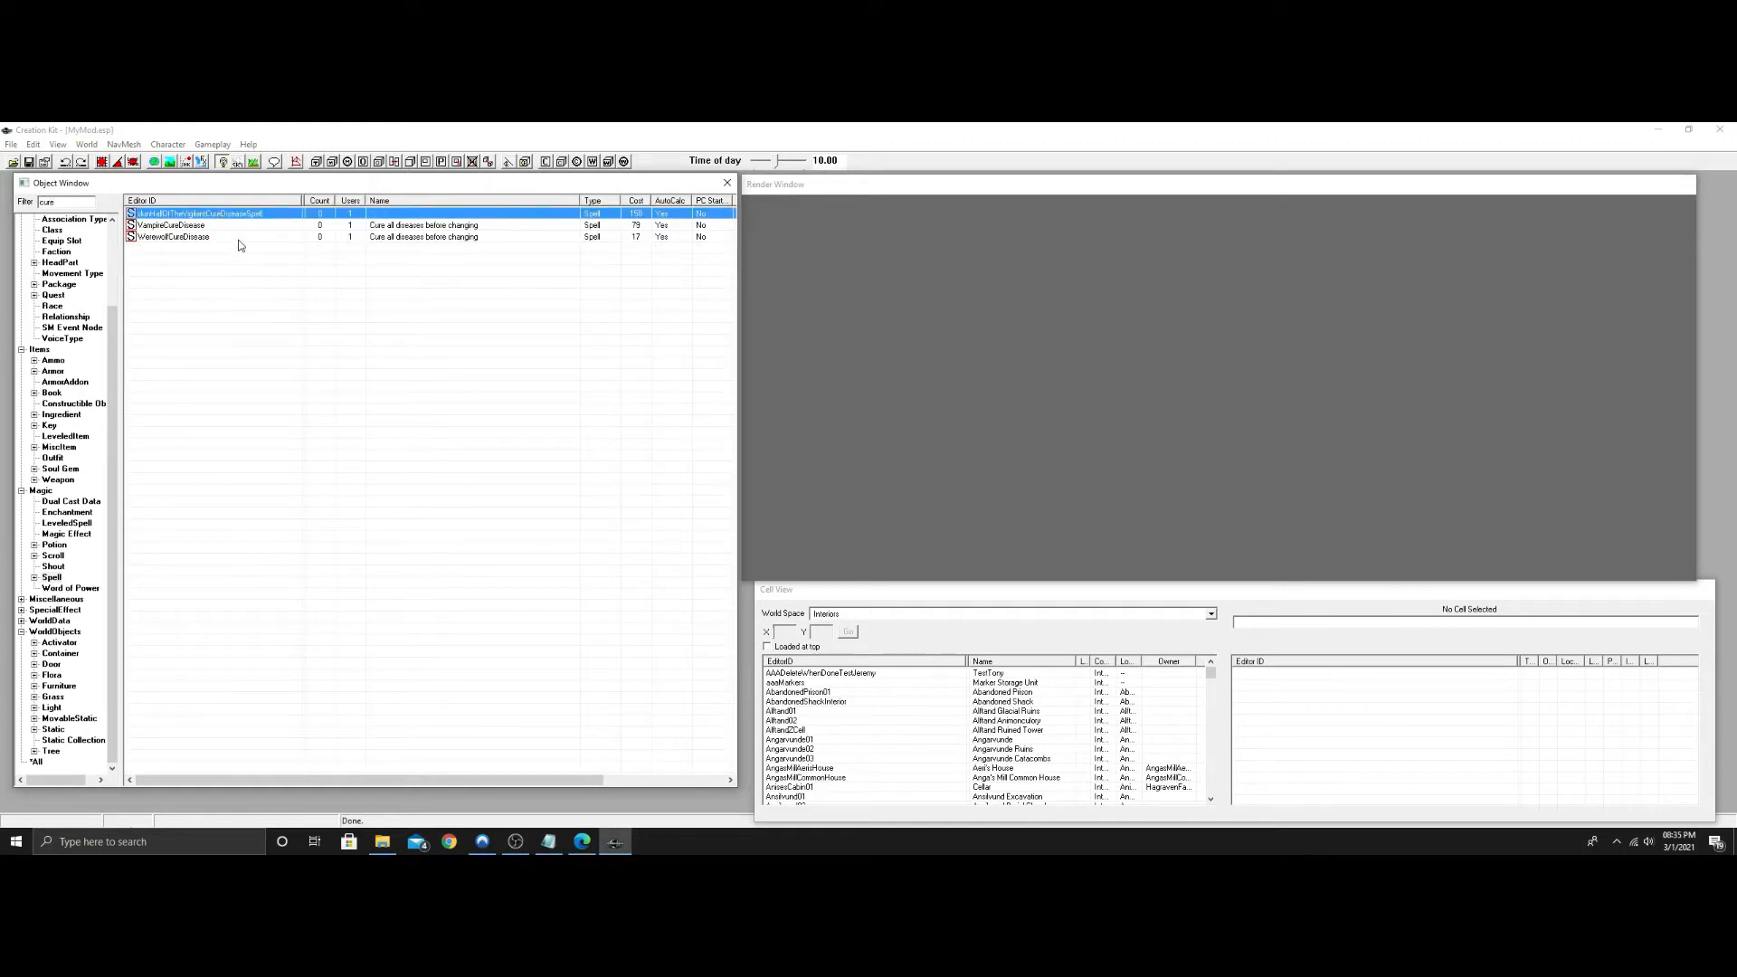
right_click(233, 220)
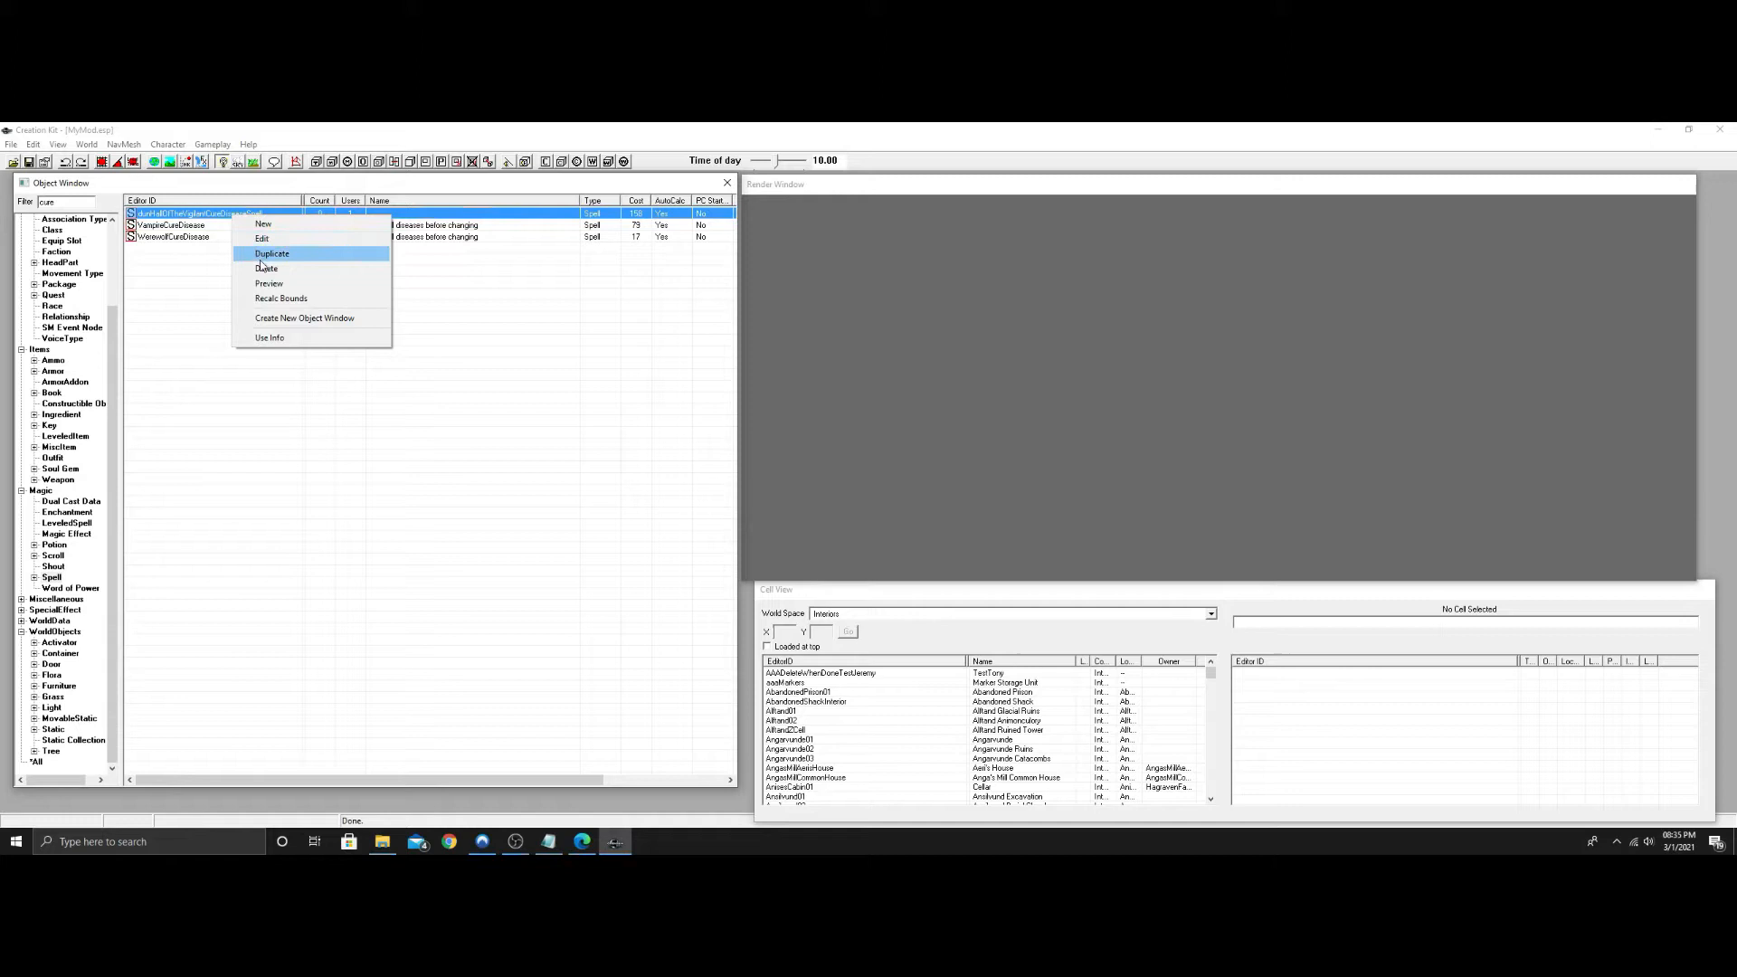
left_click(273, 256)
Change the duplicated spell's ID to ZZZ_TheCure, renaming the existing form instead of creating a new one.
left_click(214, 227)
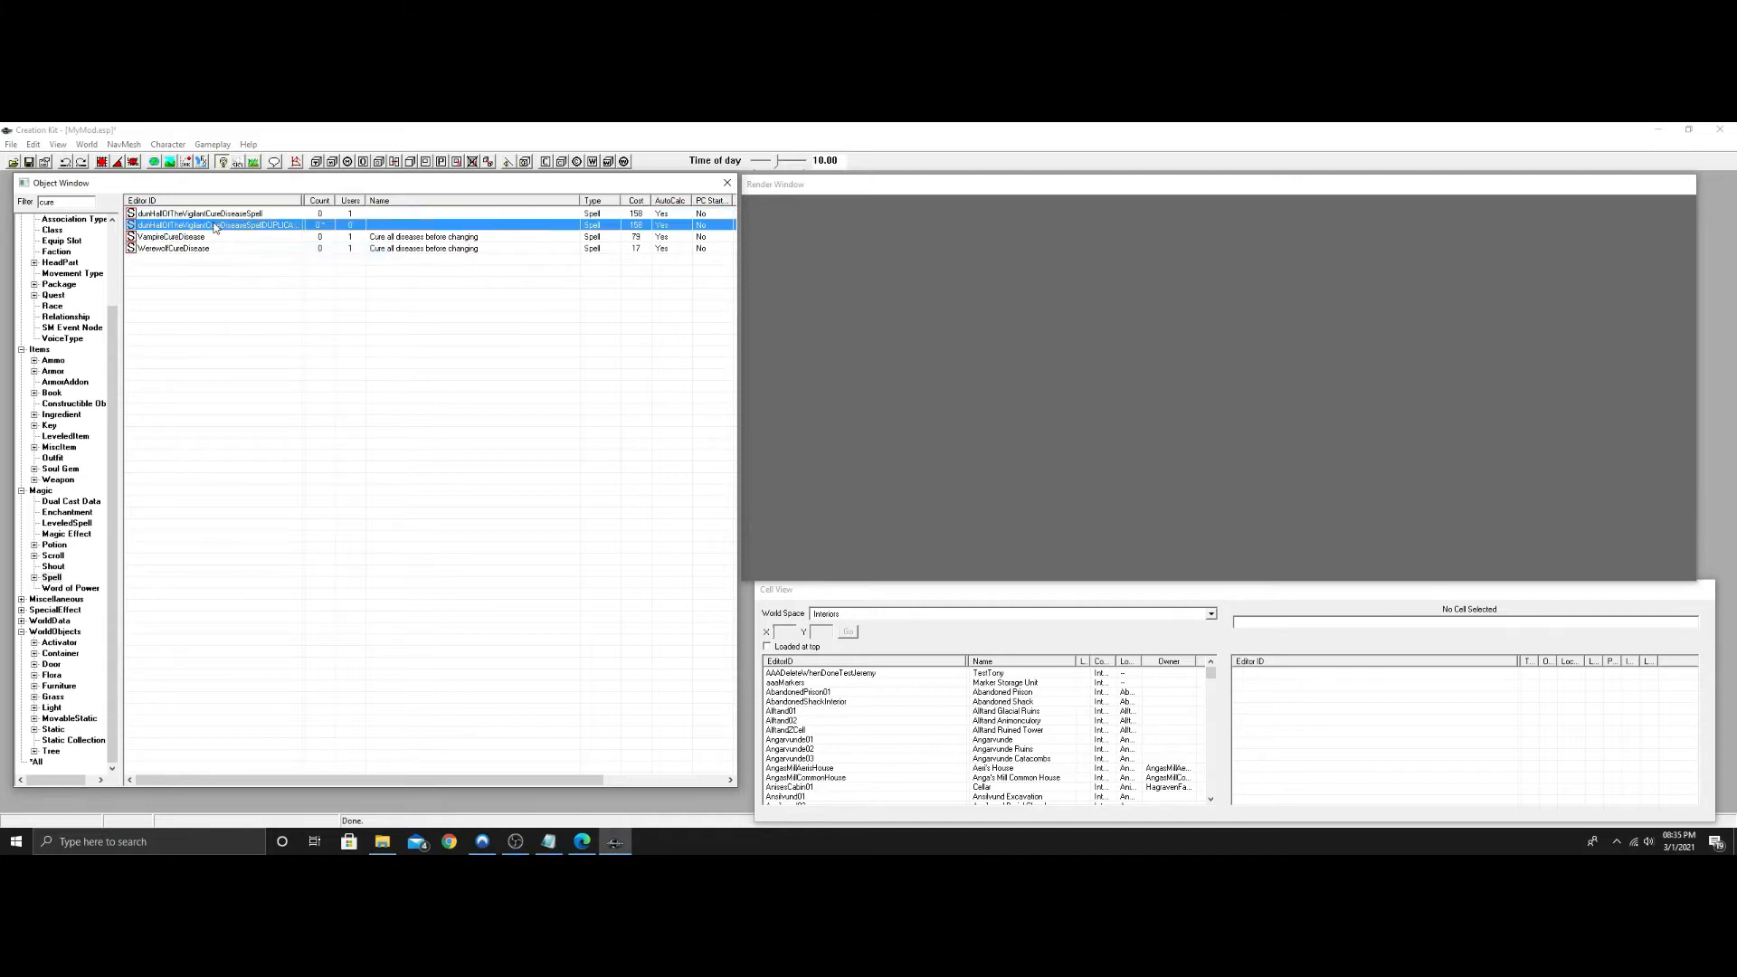
double_click(214, 226)
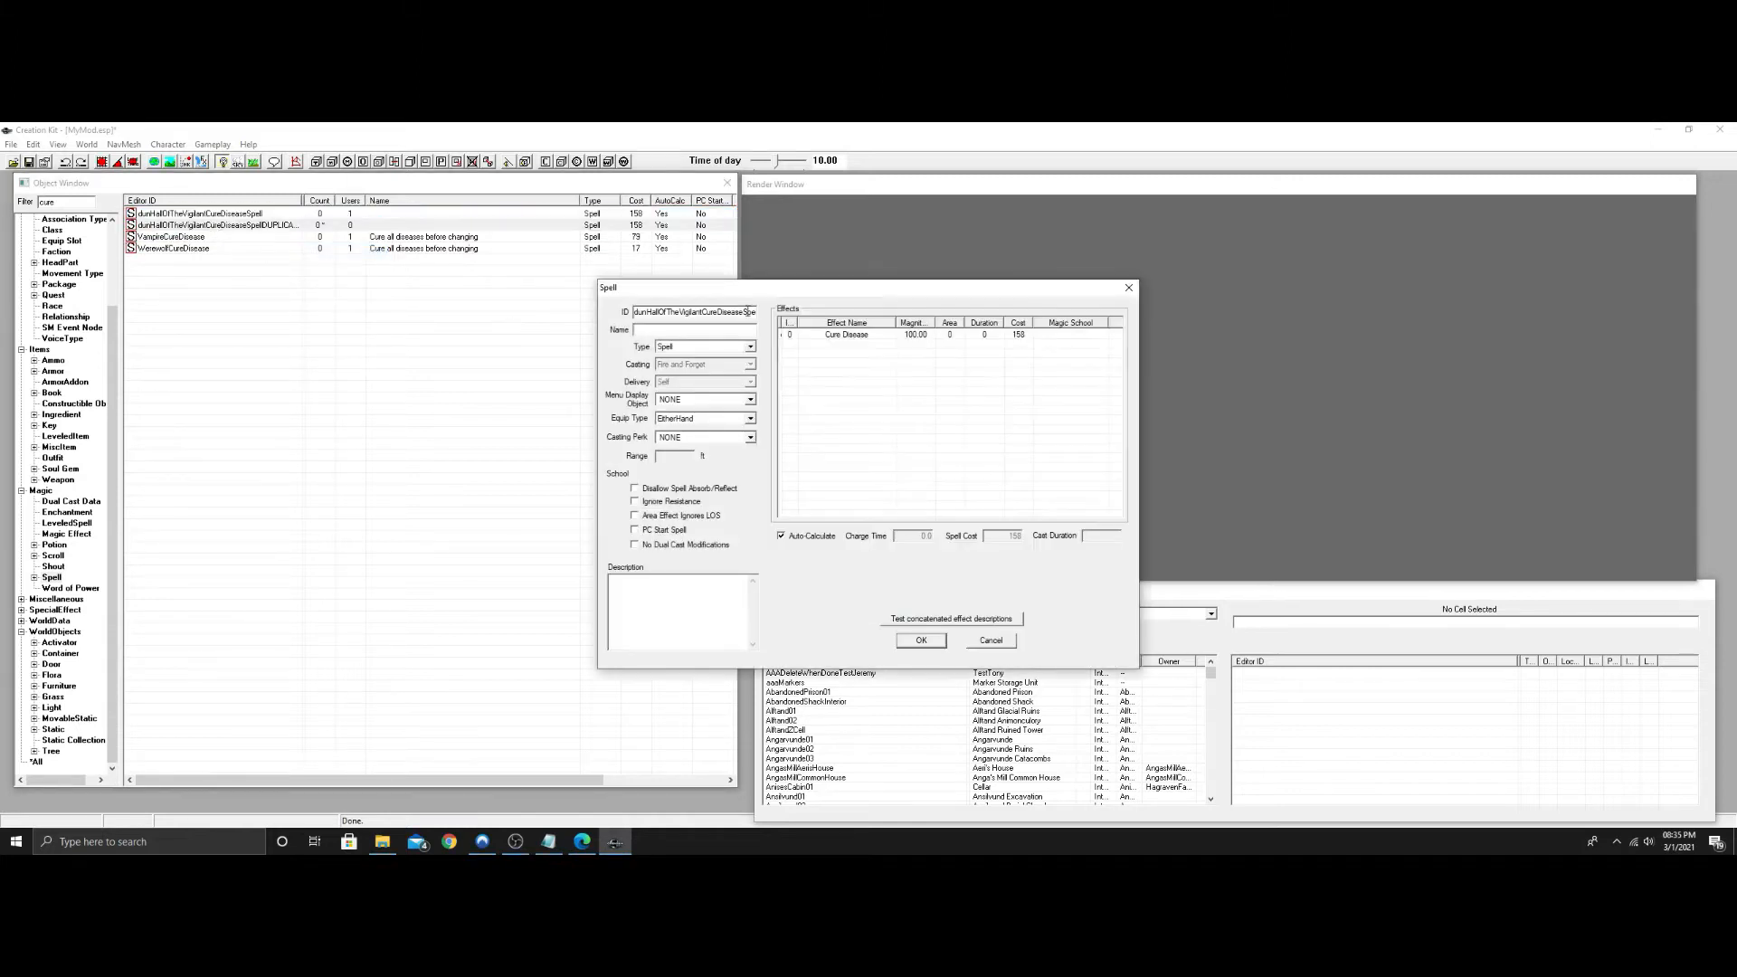
left_click_drag(749, 313, 597, 336)
key("BackSpace")
left_click_drag(710, 313, 634, 315)
type("ZZZ_TheCure")
left_click(918, 640)
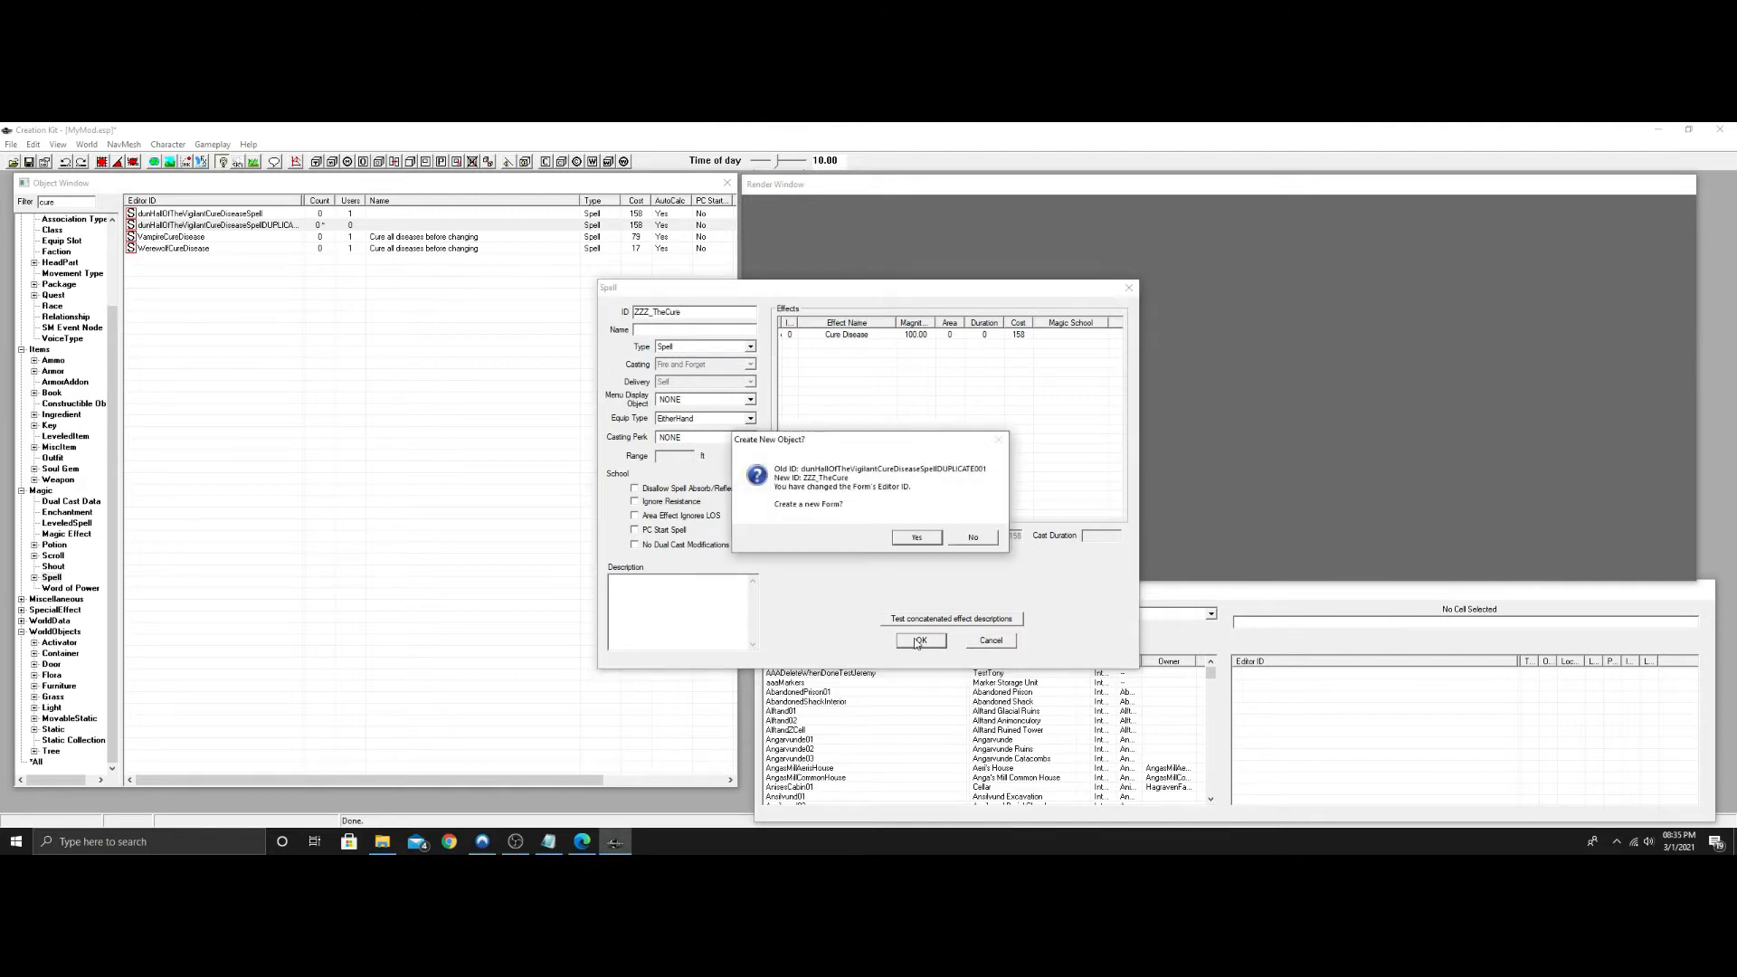
left_click(974, 537)
left_click(935, 529)
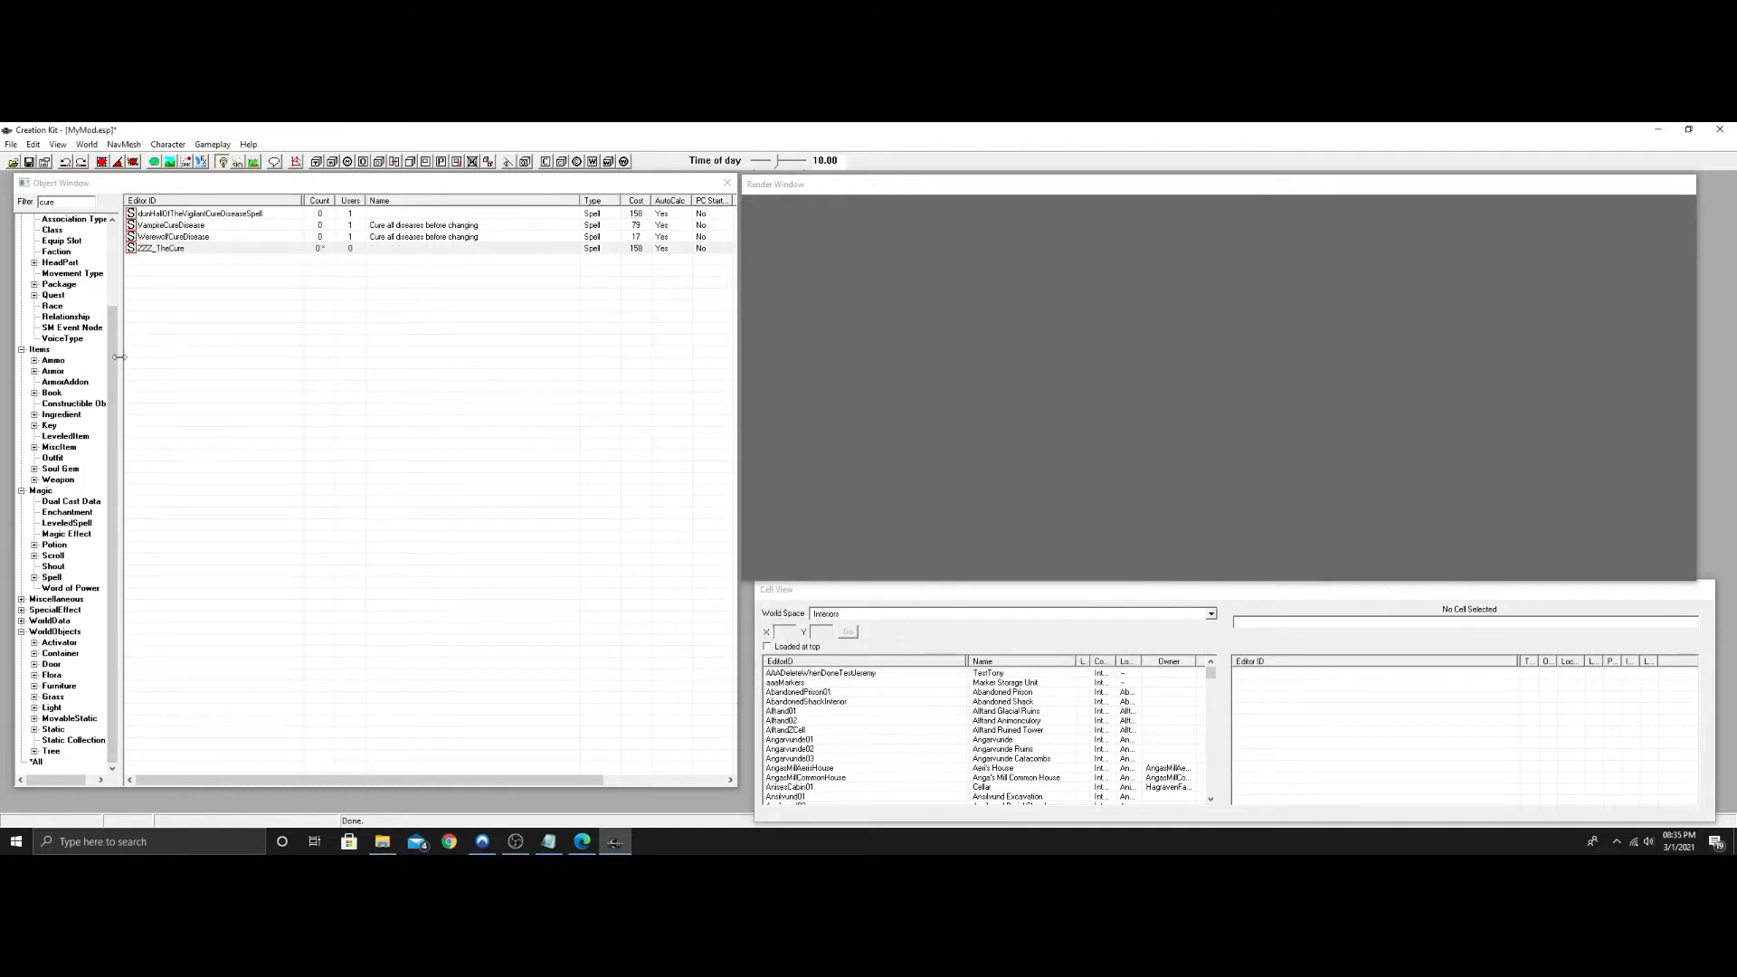
Show the Quest objects of the Character category, filtered by "zzz".
left_click_drag(114, 354, 117, 251)
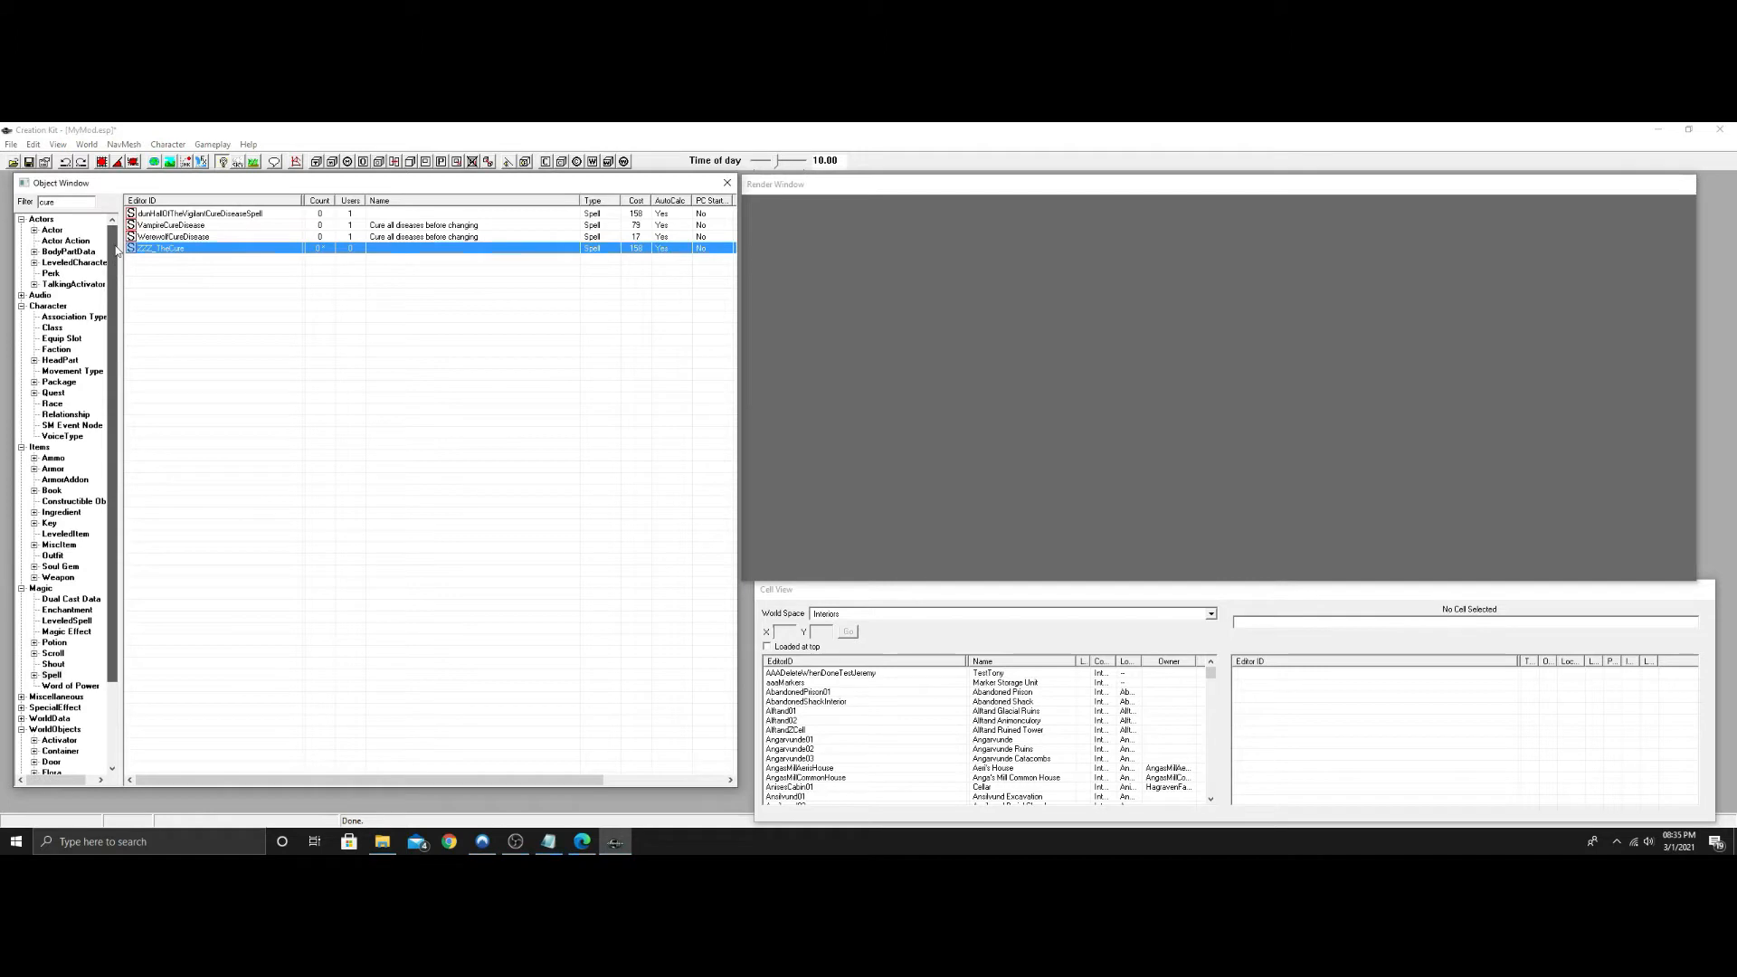
left_click(54, 393)
left_click_drag(64, 204, 17, 210)
type("zzz")
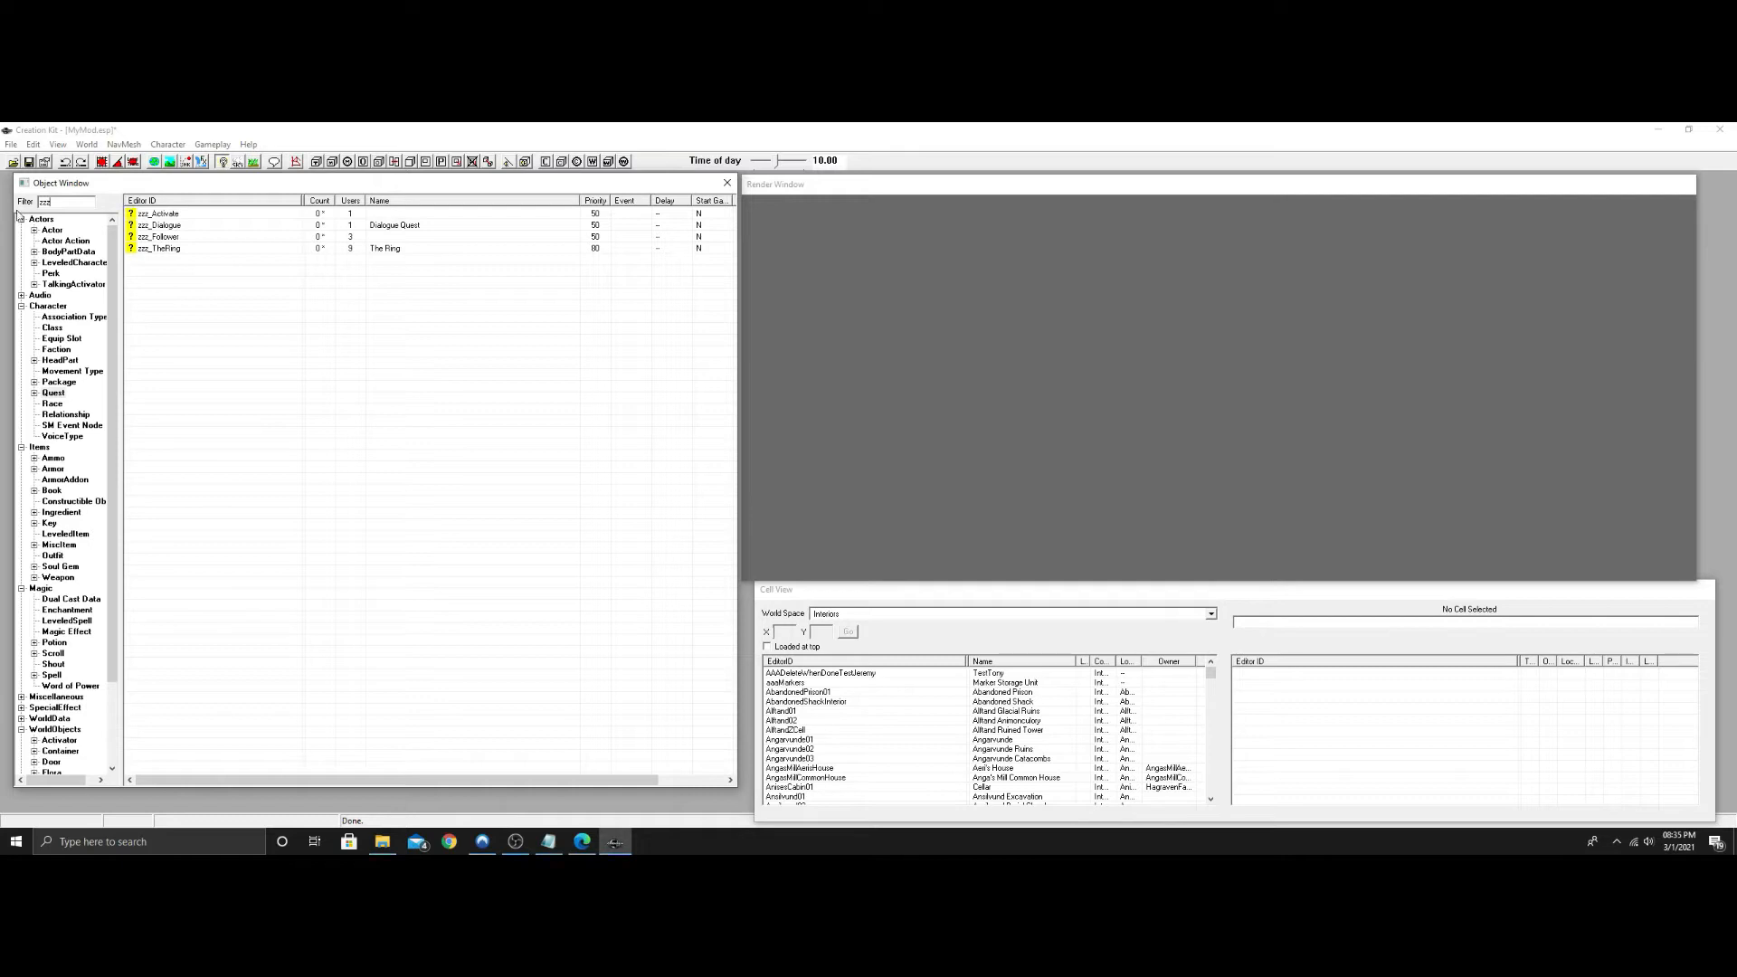
Create quest zzz_Handle with priority 50, Start Game Enabled and Run Once off, and Allow repeated stages on.
right_click(248, 296)
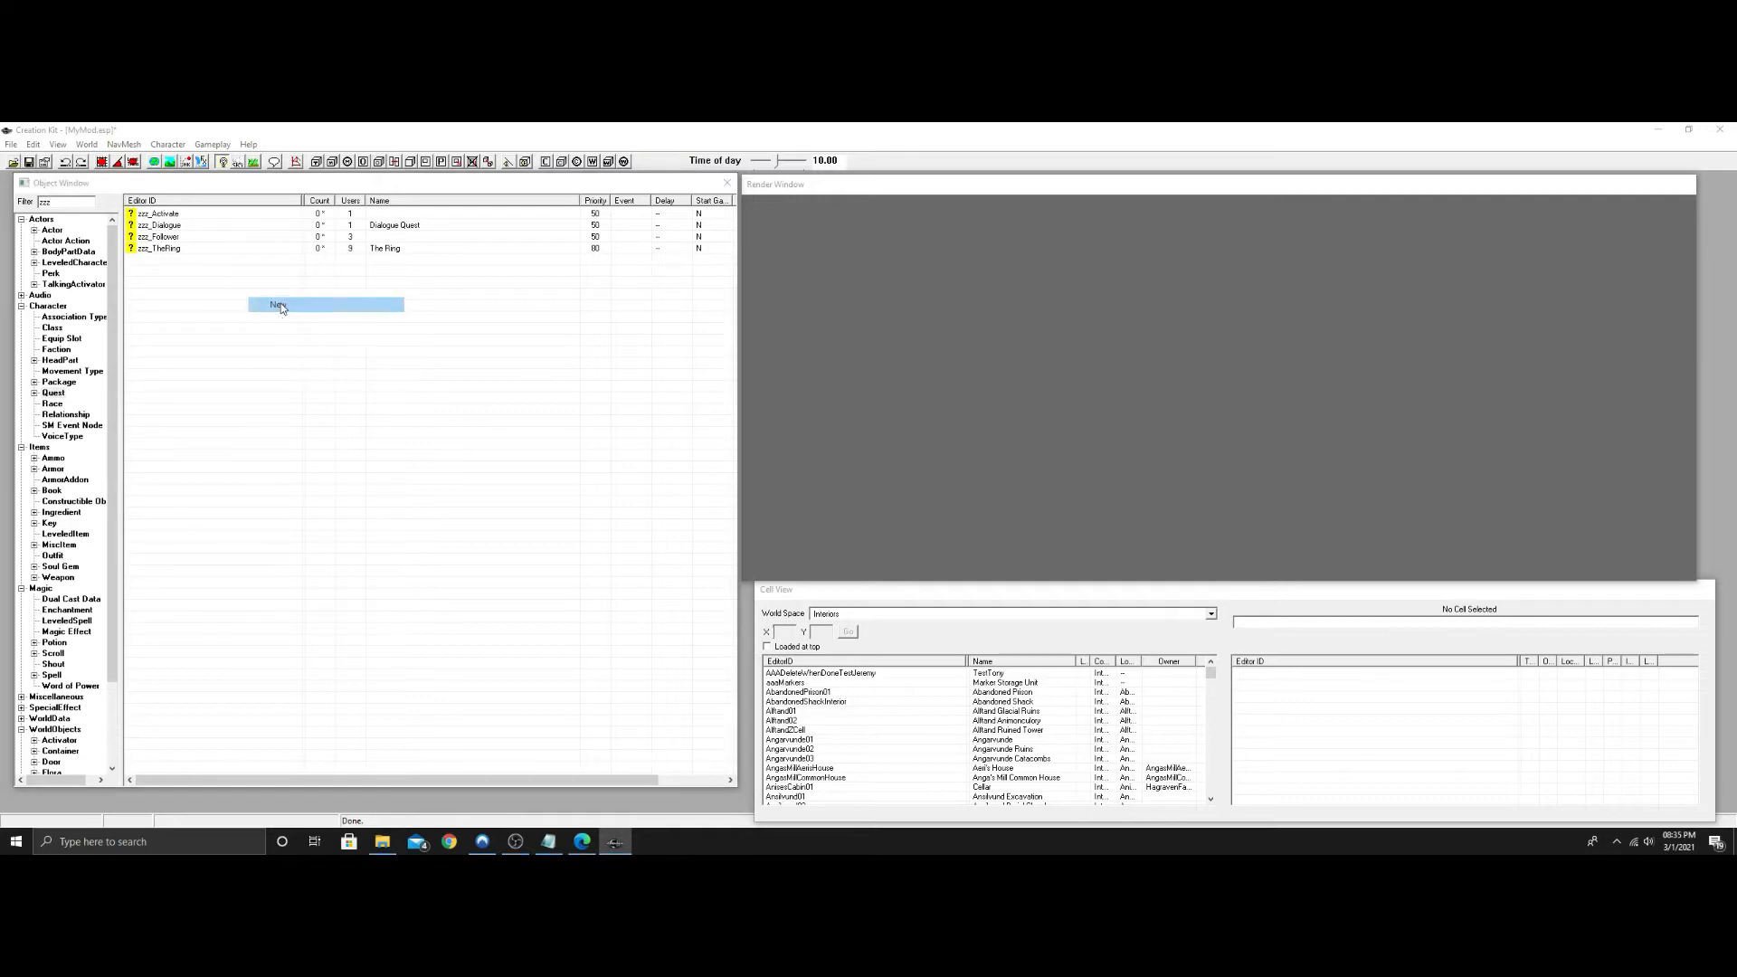
left_click(280, 302)
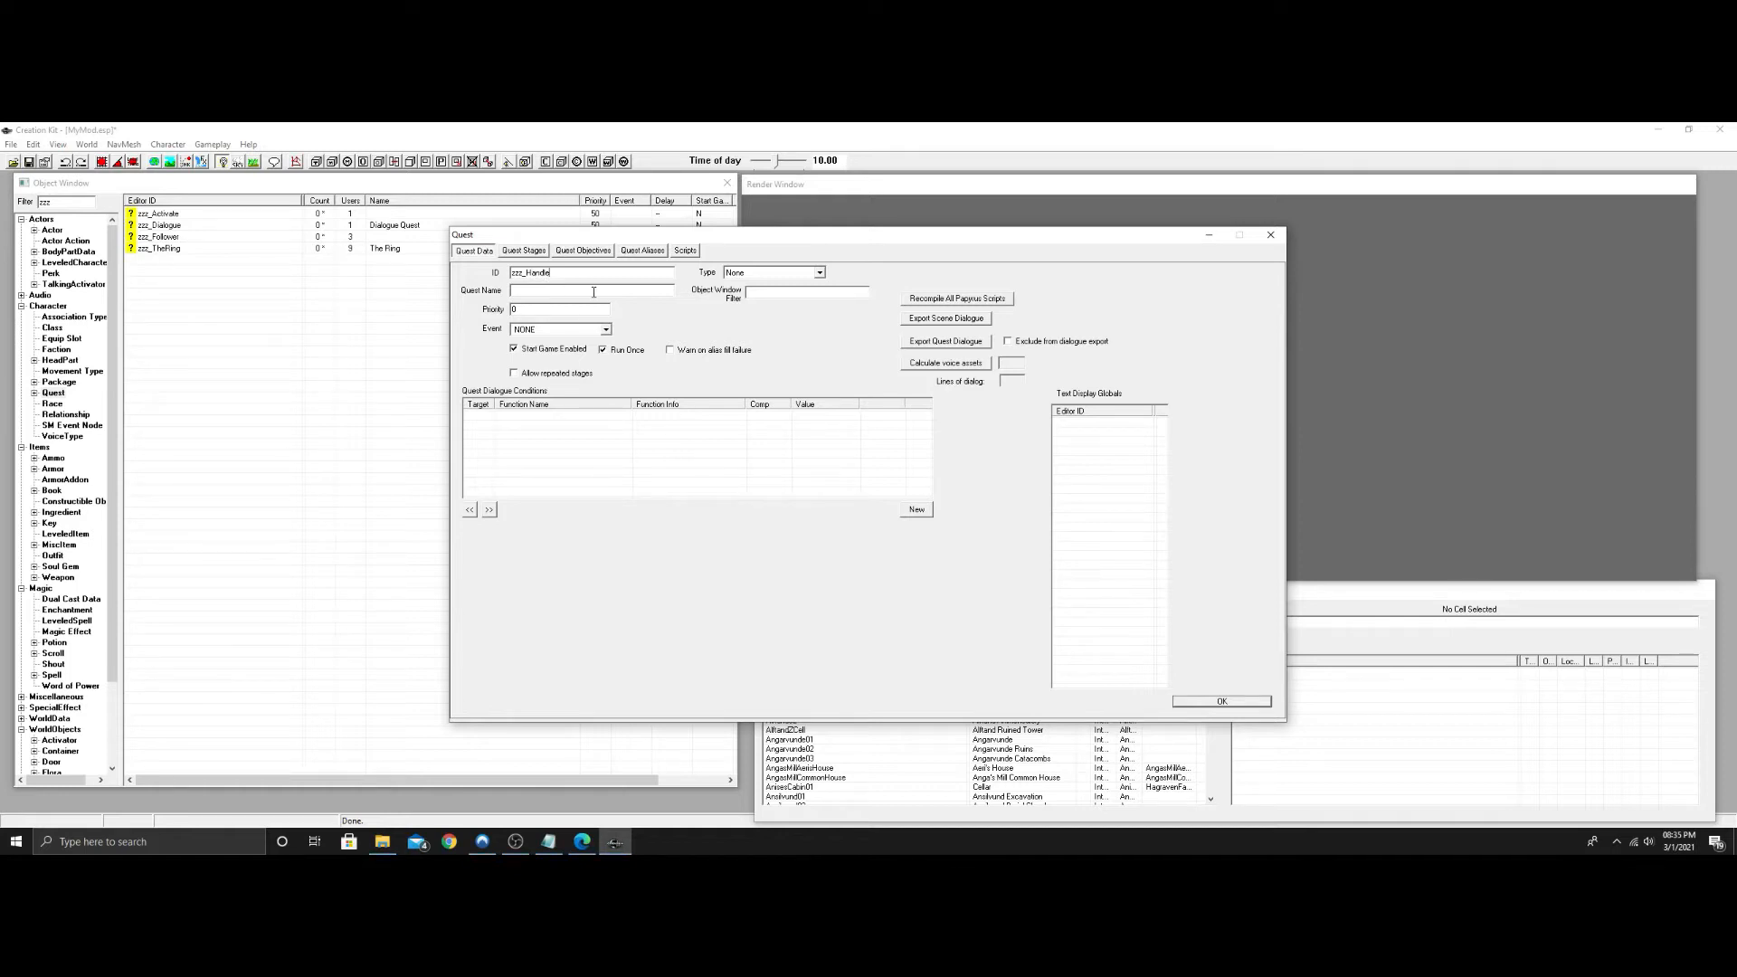
left_click(603, 350)
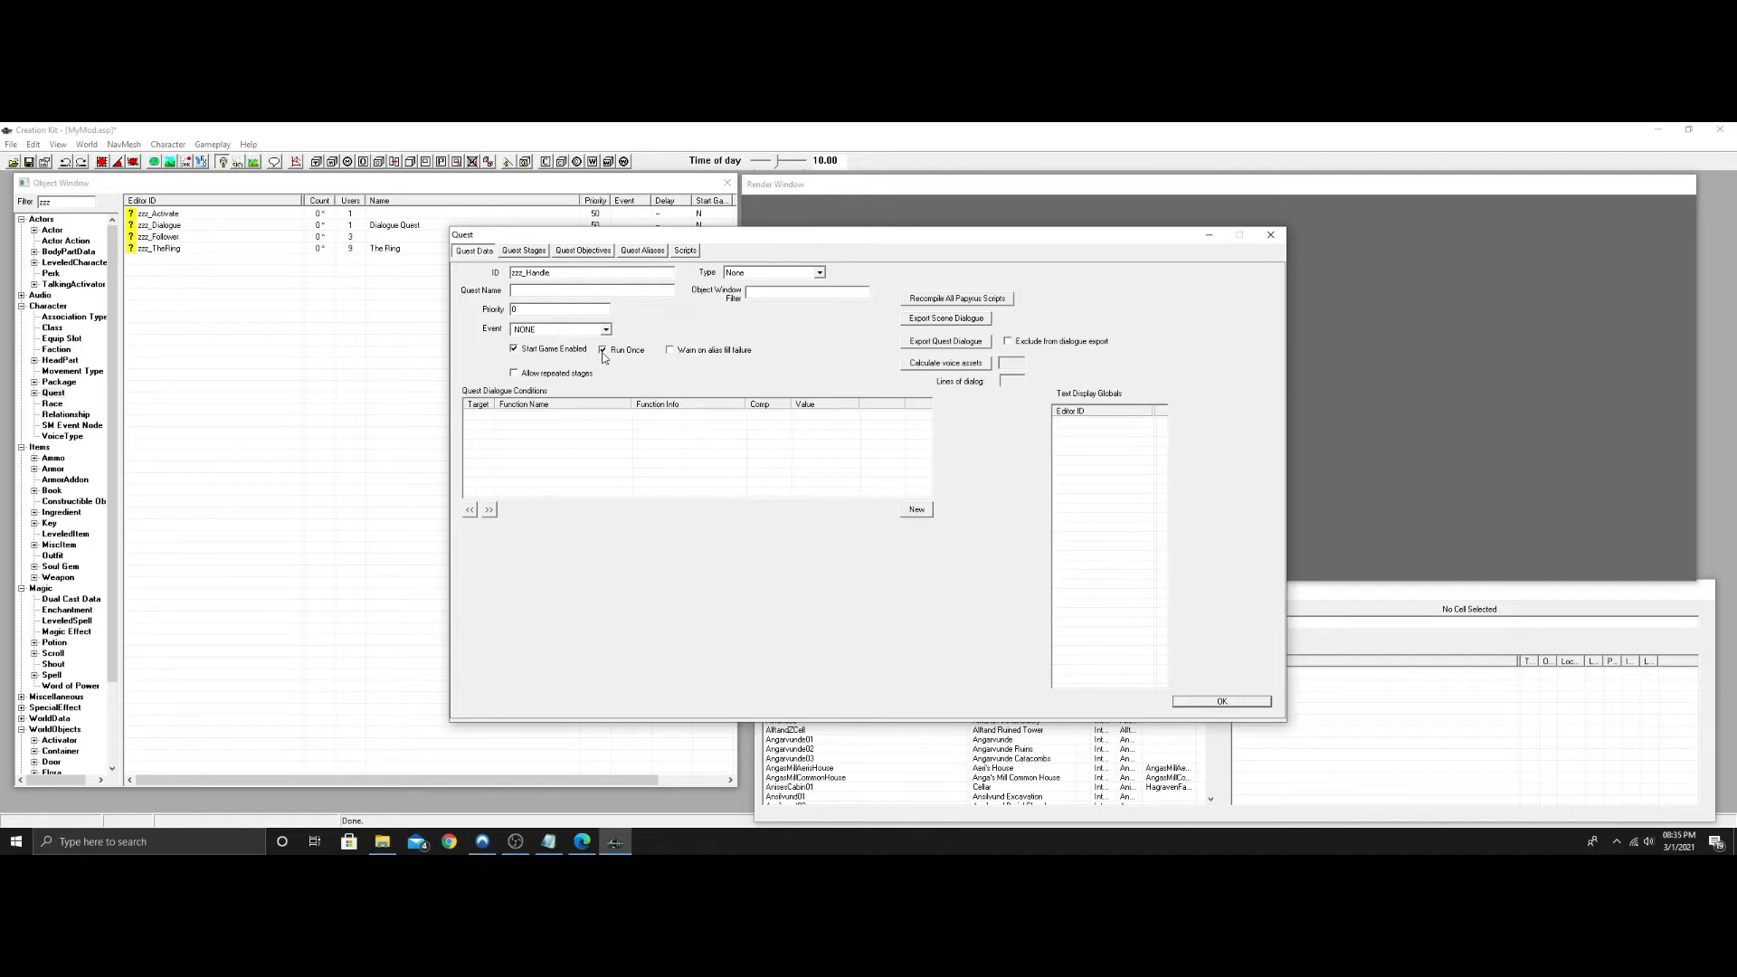
left_click(513, 350)
double_click(539, 306)
type("50")
left_click(516, 374)
left_click(1221, 701)
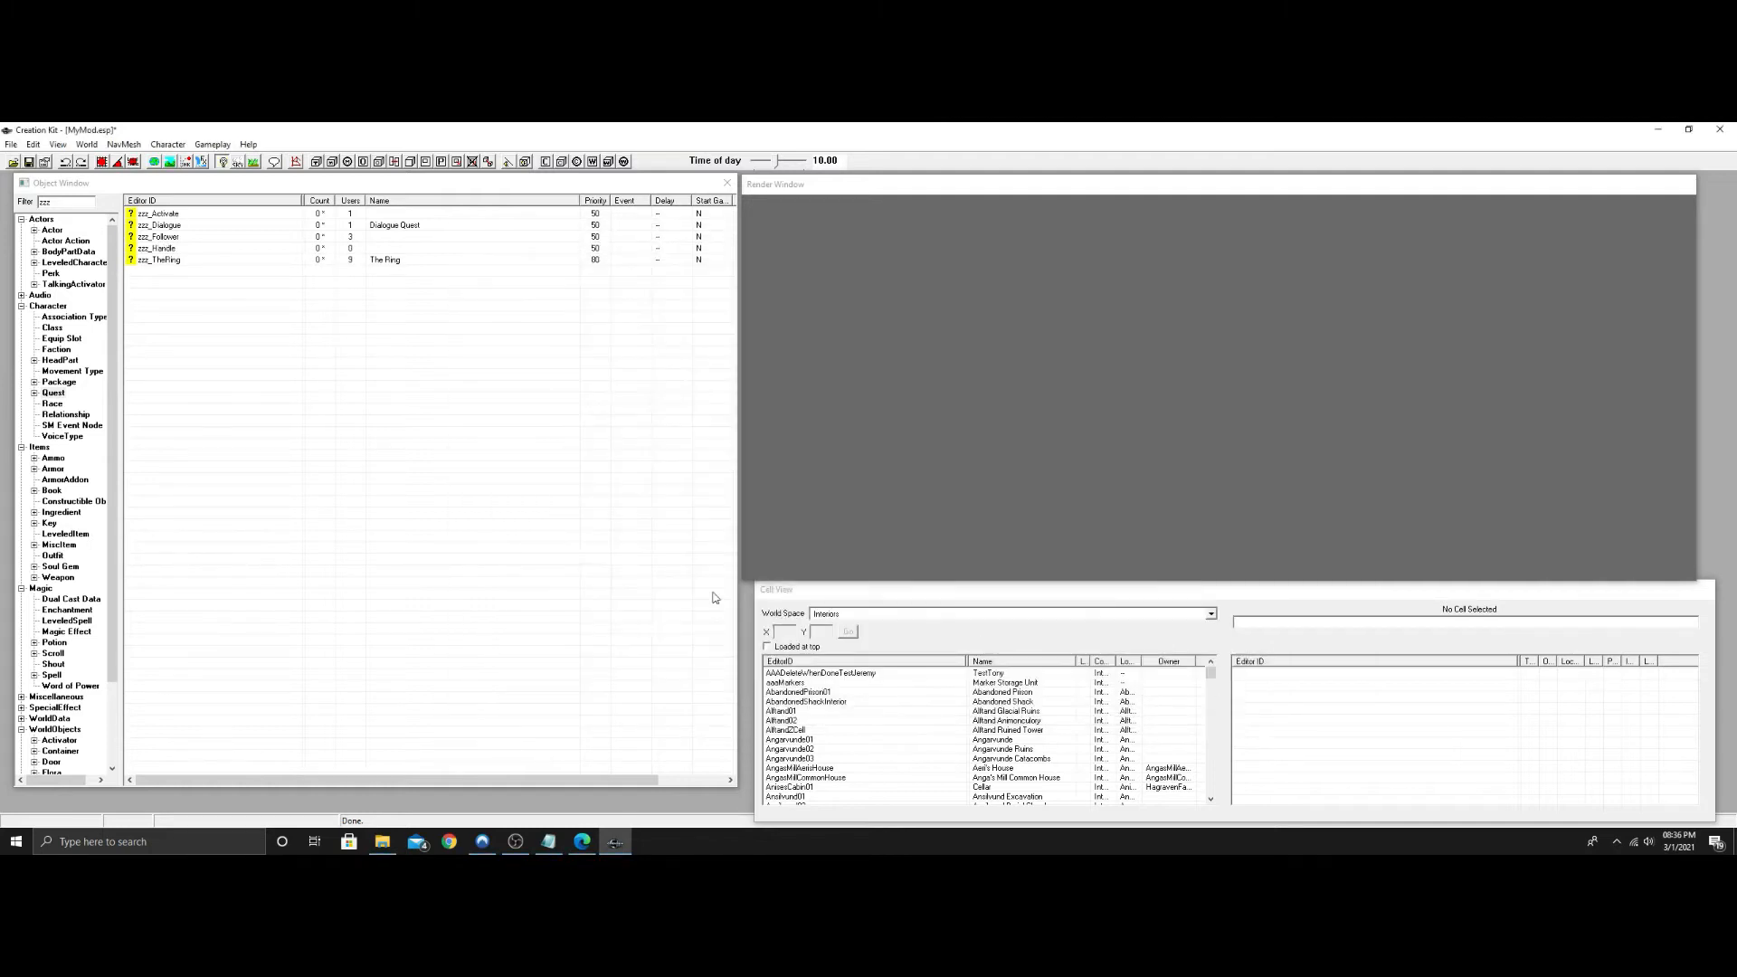
Add stages 0 and 10 to the zzz_Handle quest.
double_click(159, 249)
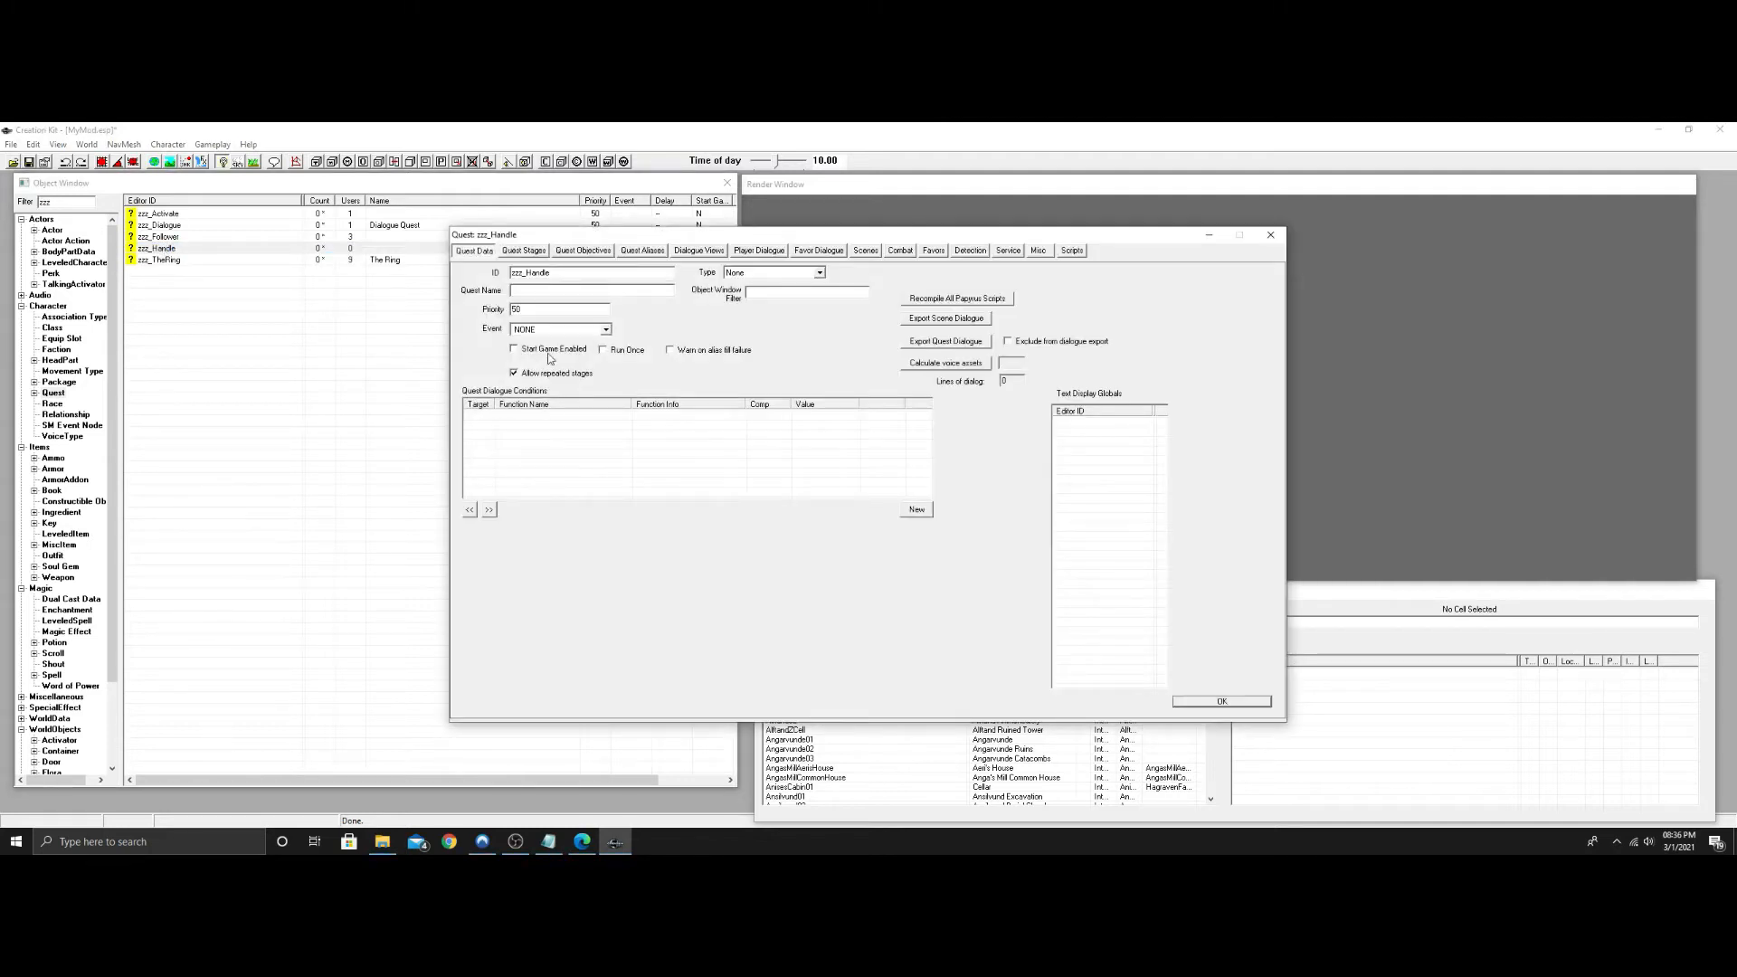
left_click(524, 250)
right_click(497, 298)
right_click(494, 323)
left_click(522, 330)
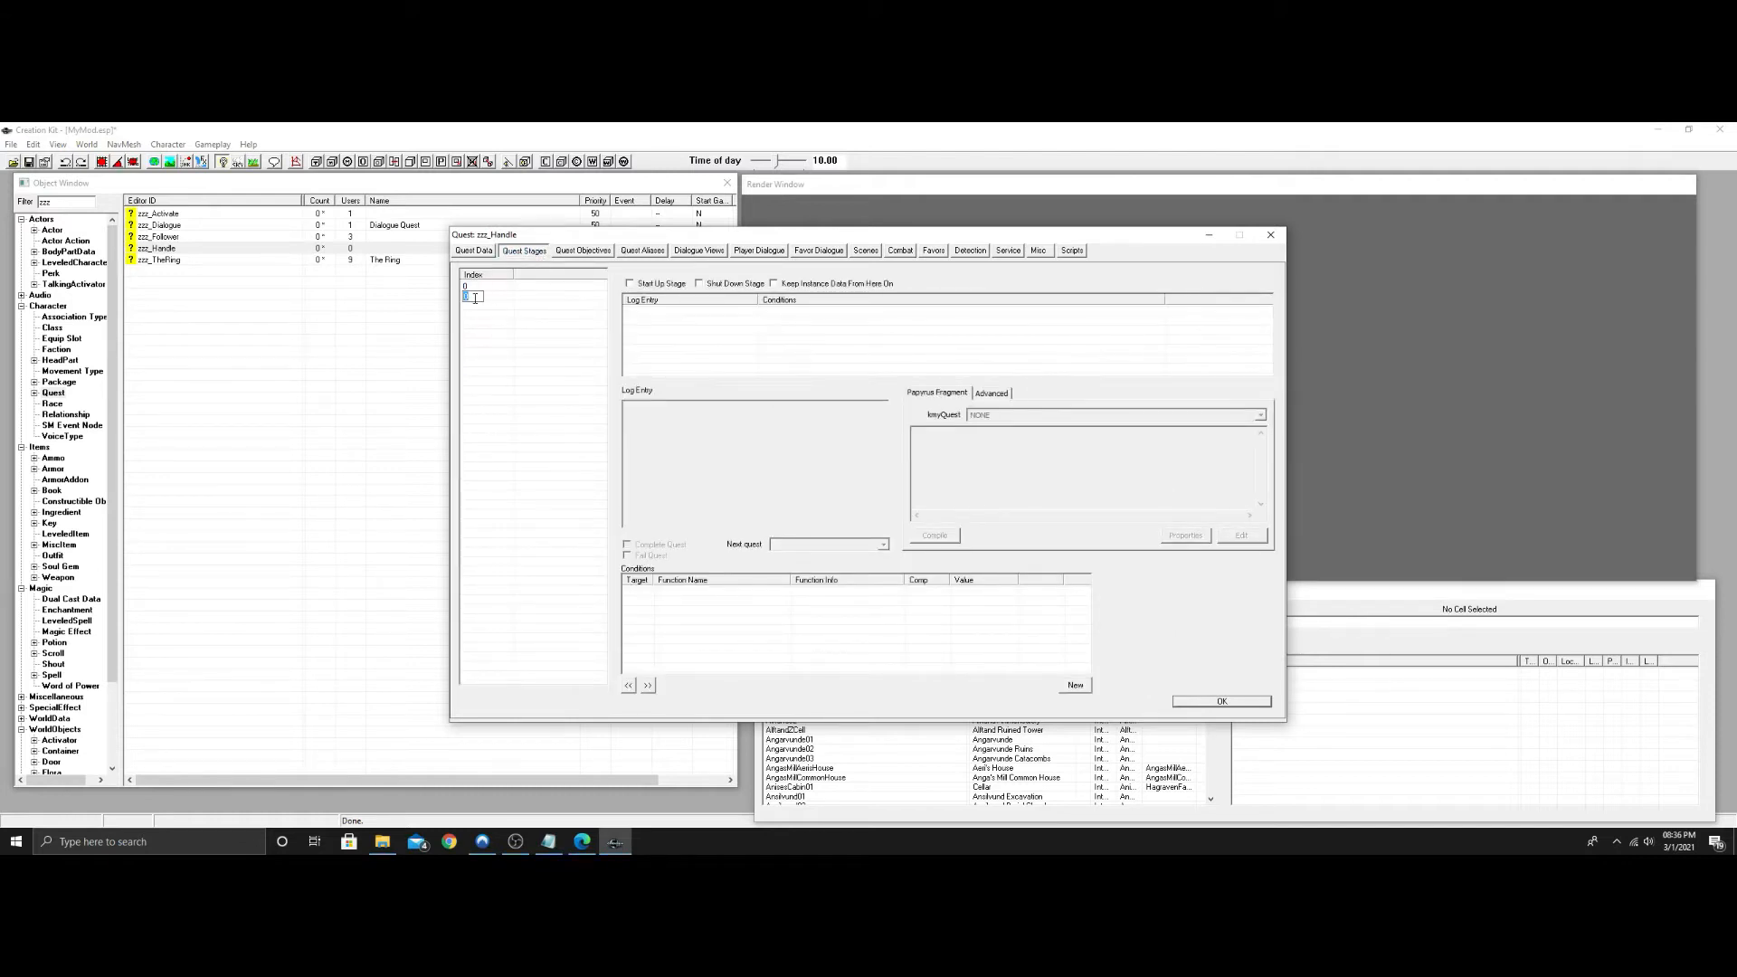
type("10")
key("Return")
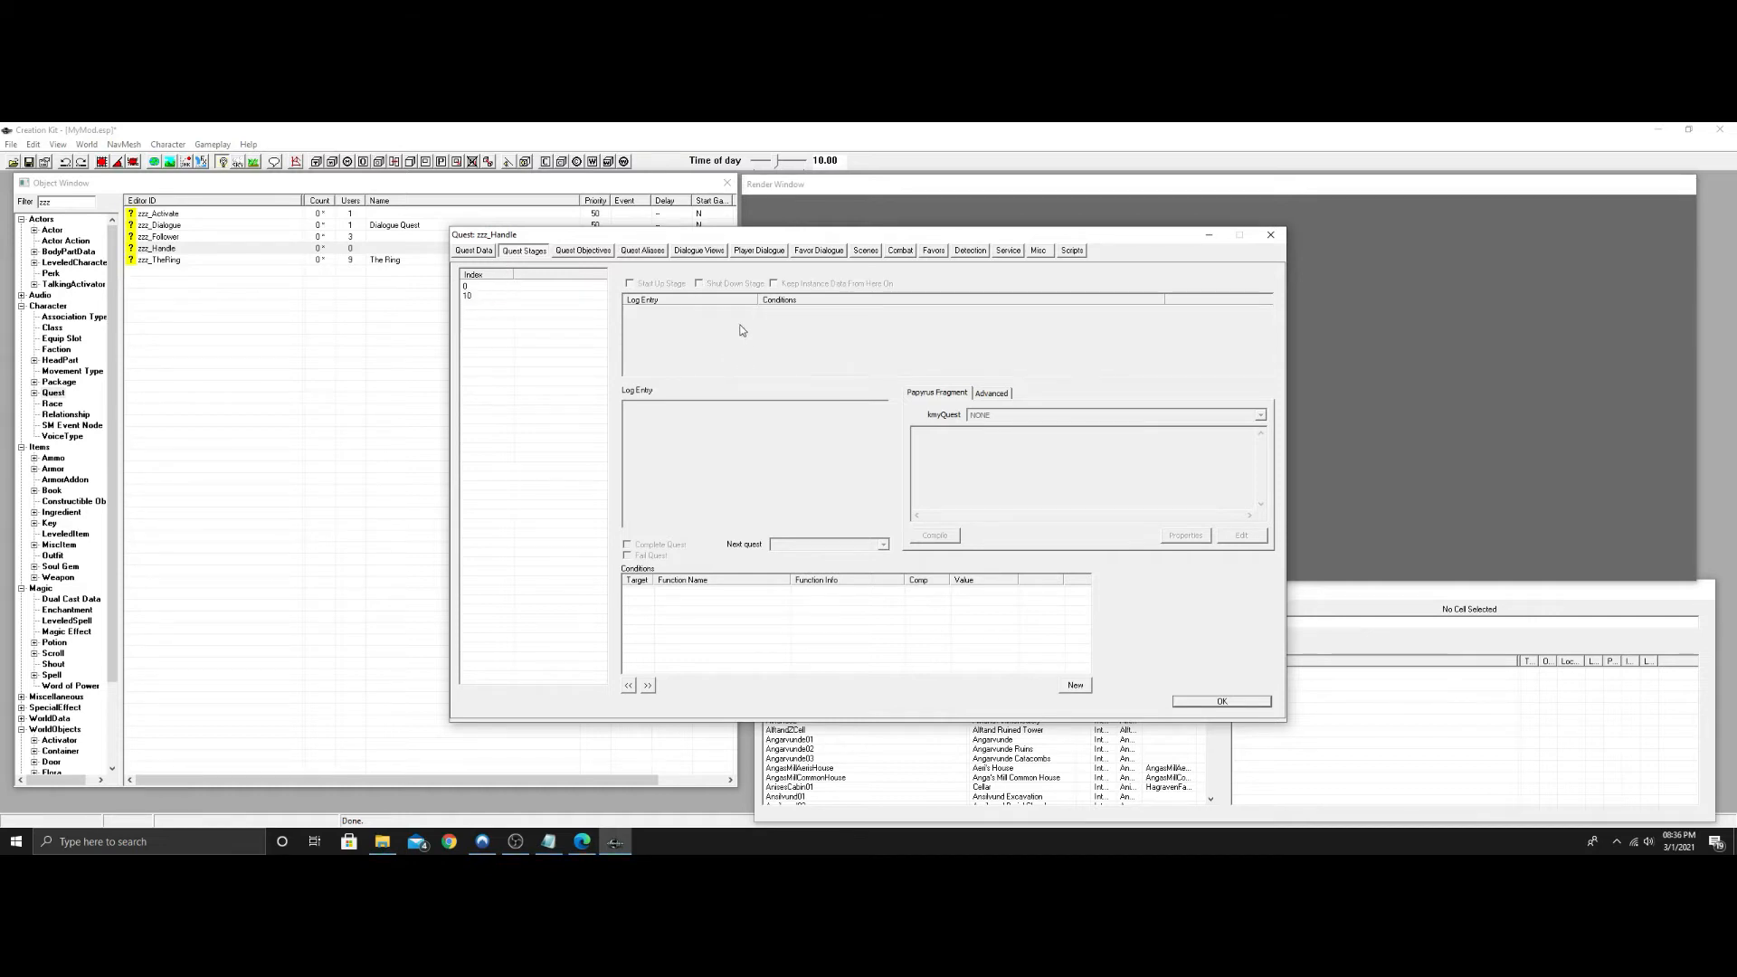
Make stage 0 the quest's Start Up Stage with an empty log entry, and save the plugin.
left_click(478, 287)
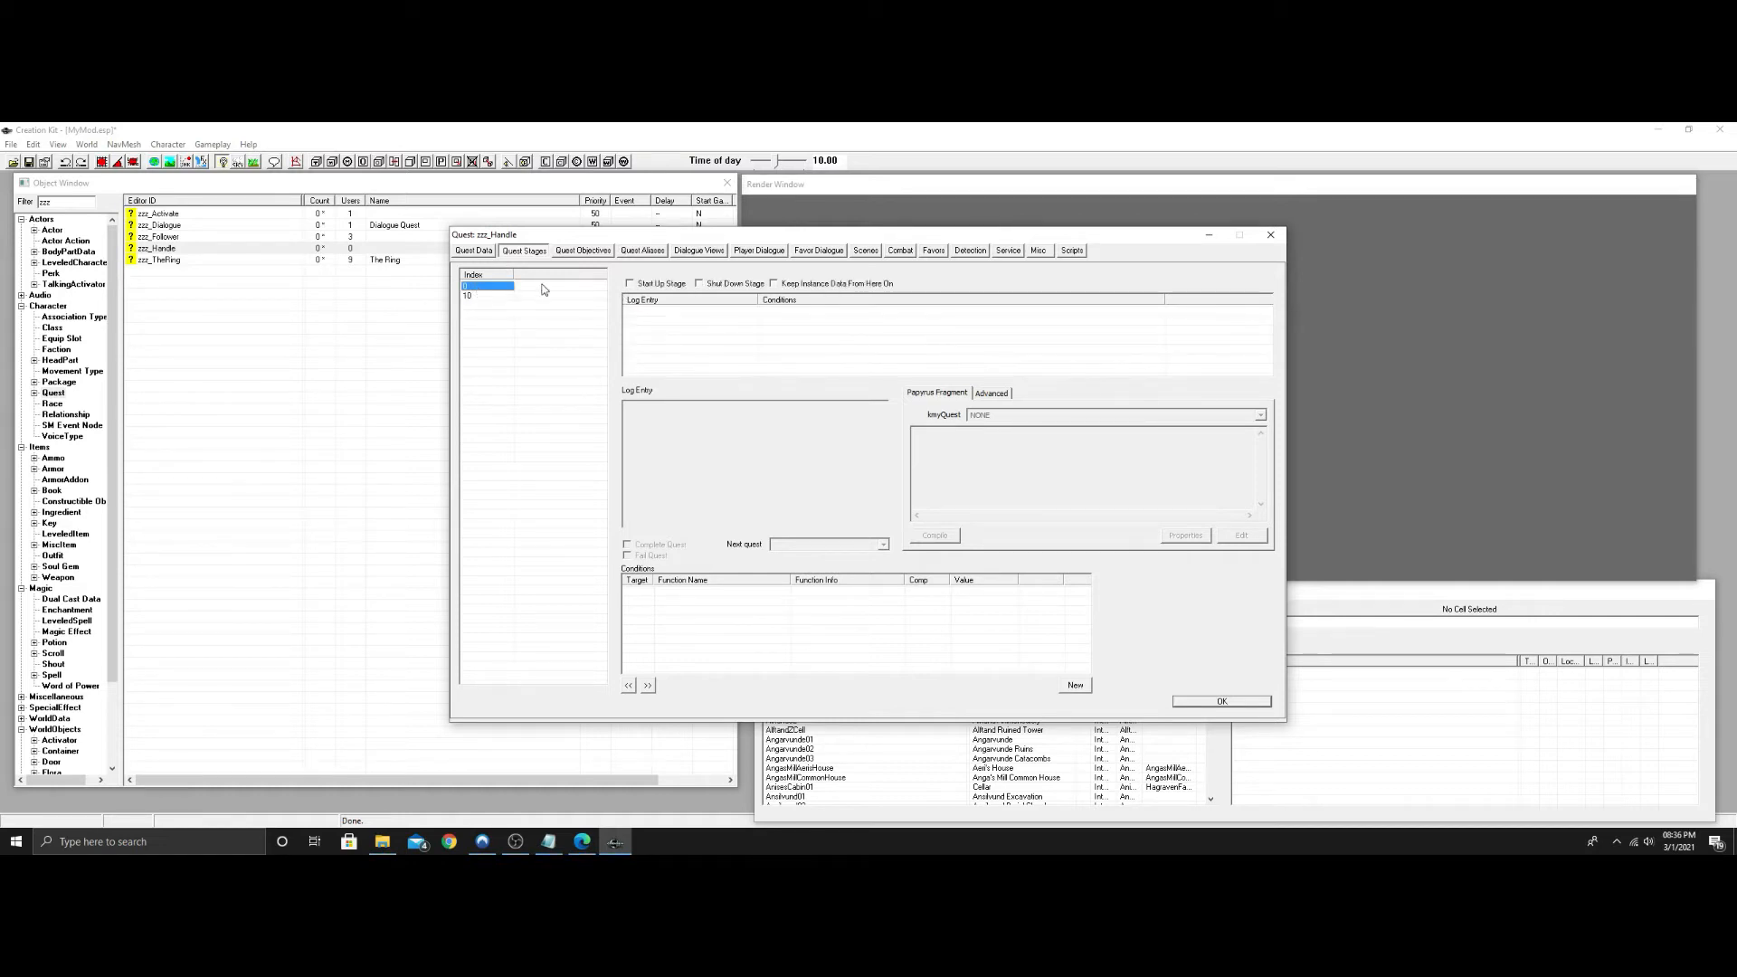
left_click(629, 283)
right_click(686, 318)
left_click(702, 331)
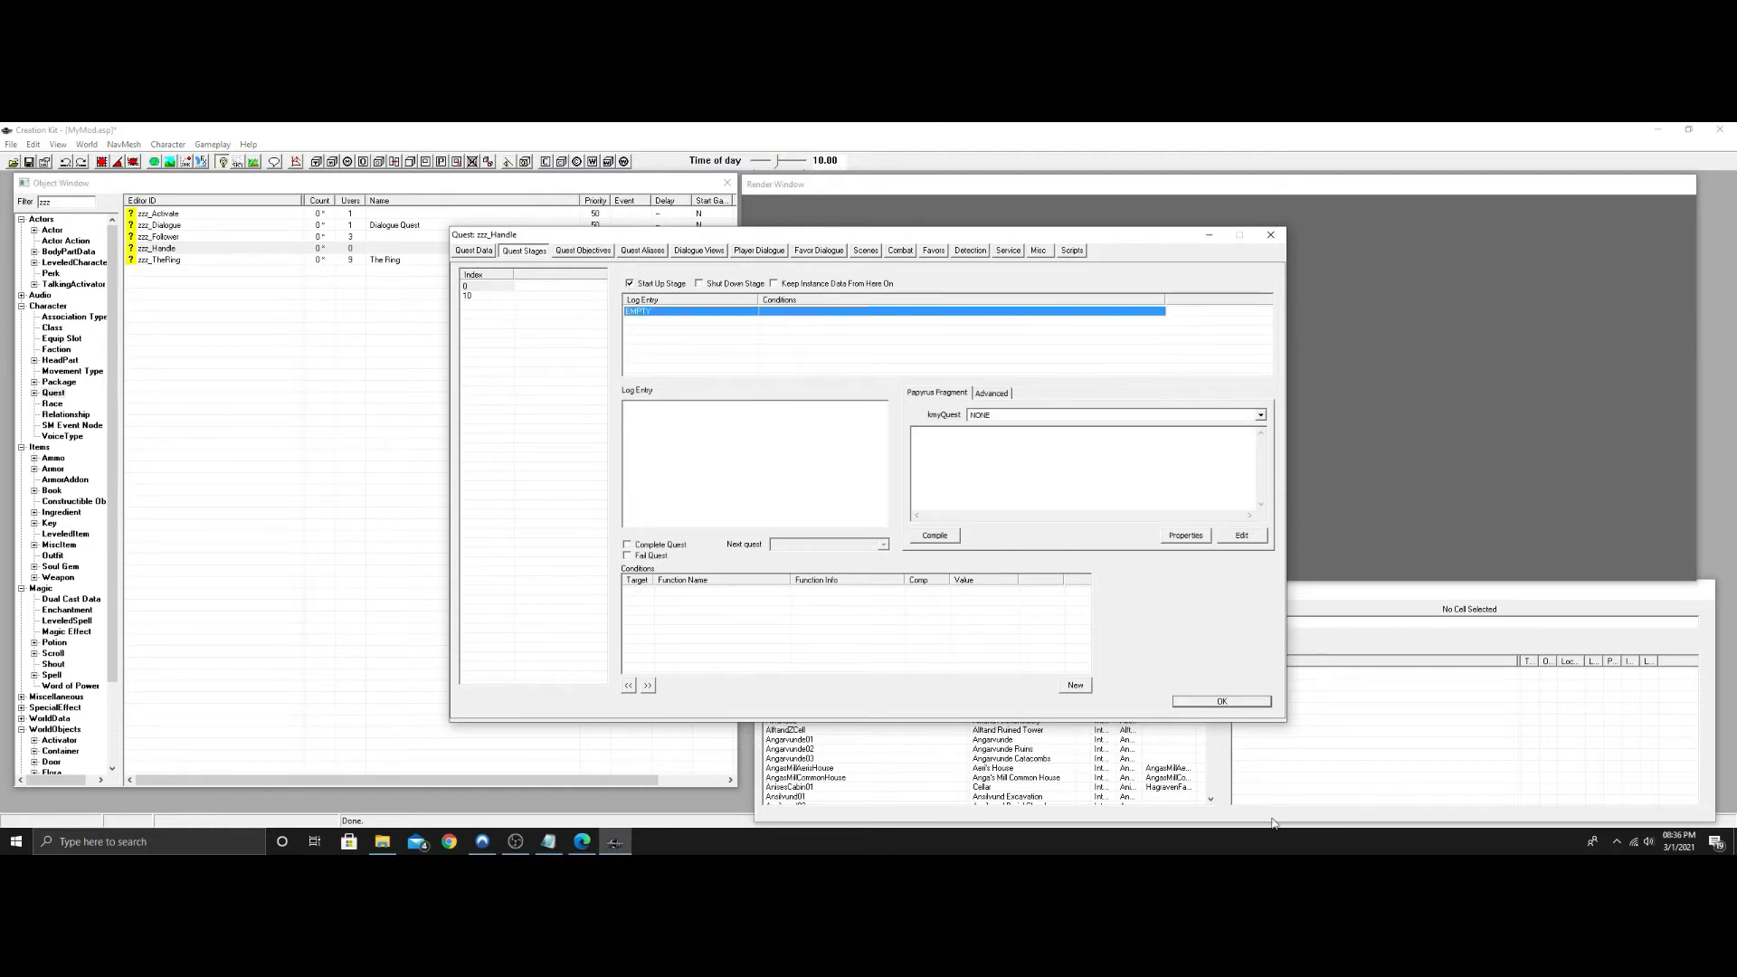
left_click(1229, 704)
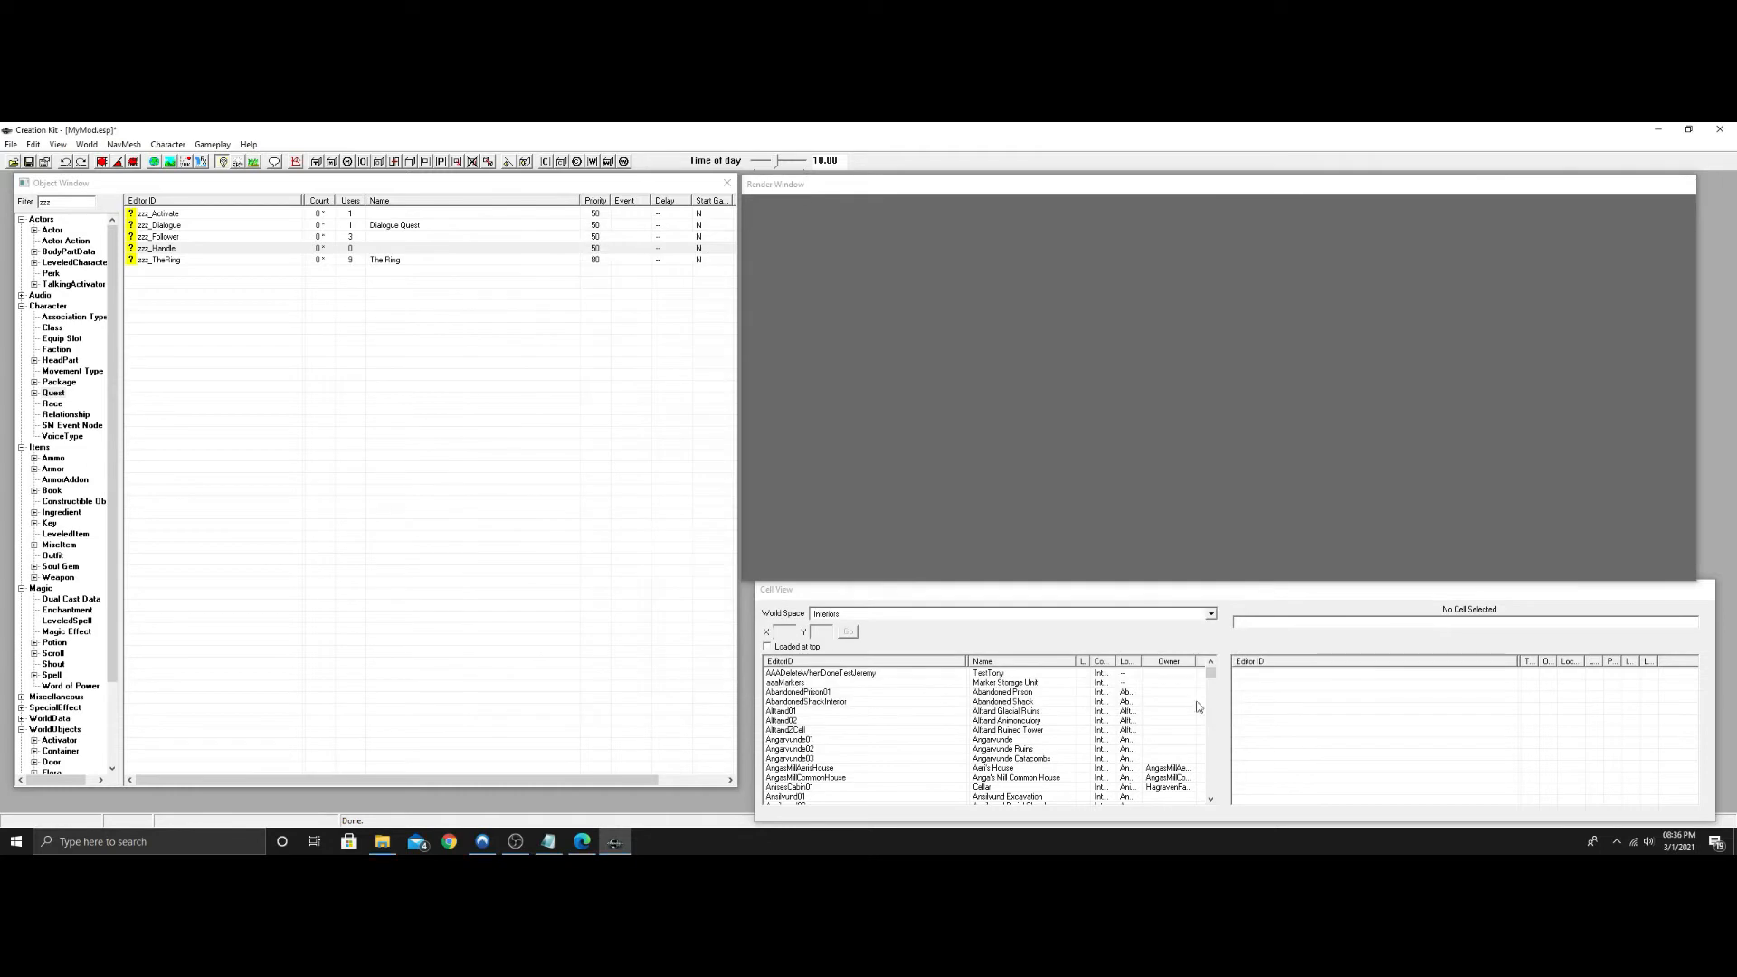
left_click(30, 162)
Add a player dialogue branch zzz_HandleLickIt to the zzz_Handle quest, with starting topic zzz_HandleLickItTopic.
double_click(193, 256)
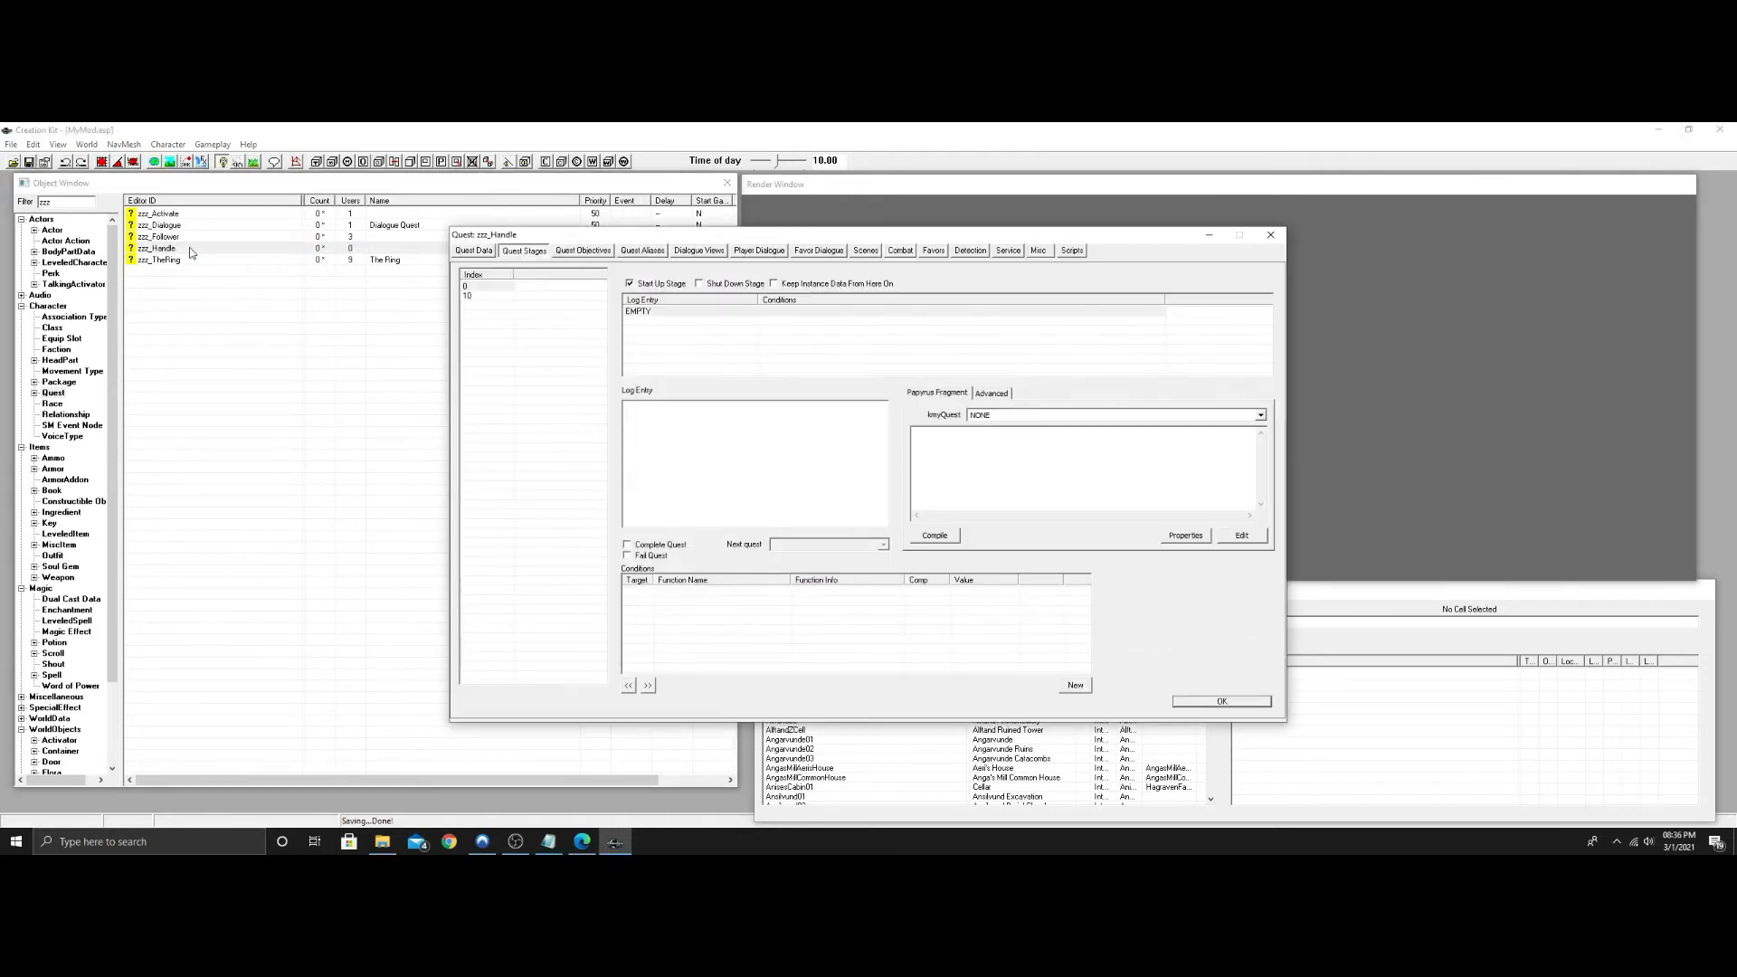
left_click(757, 252)
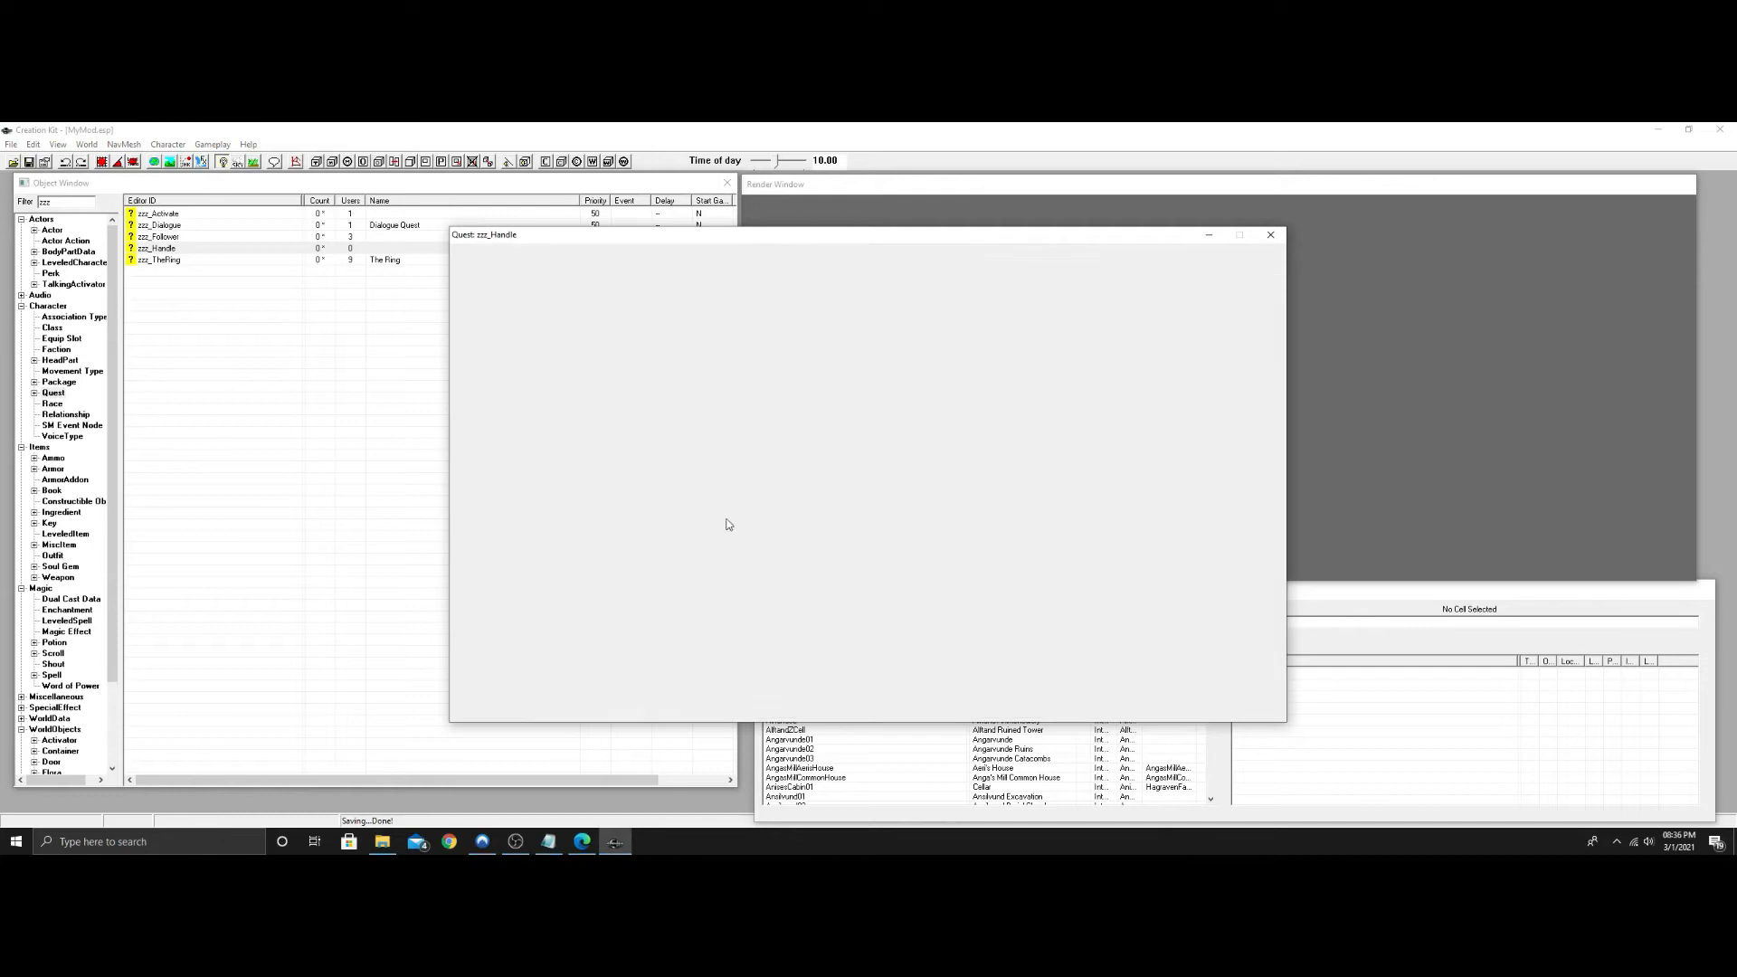
right_click(498, 378)
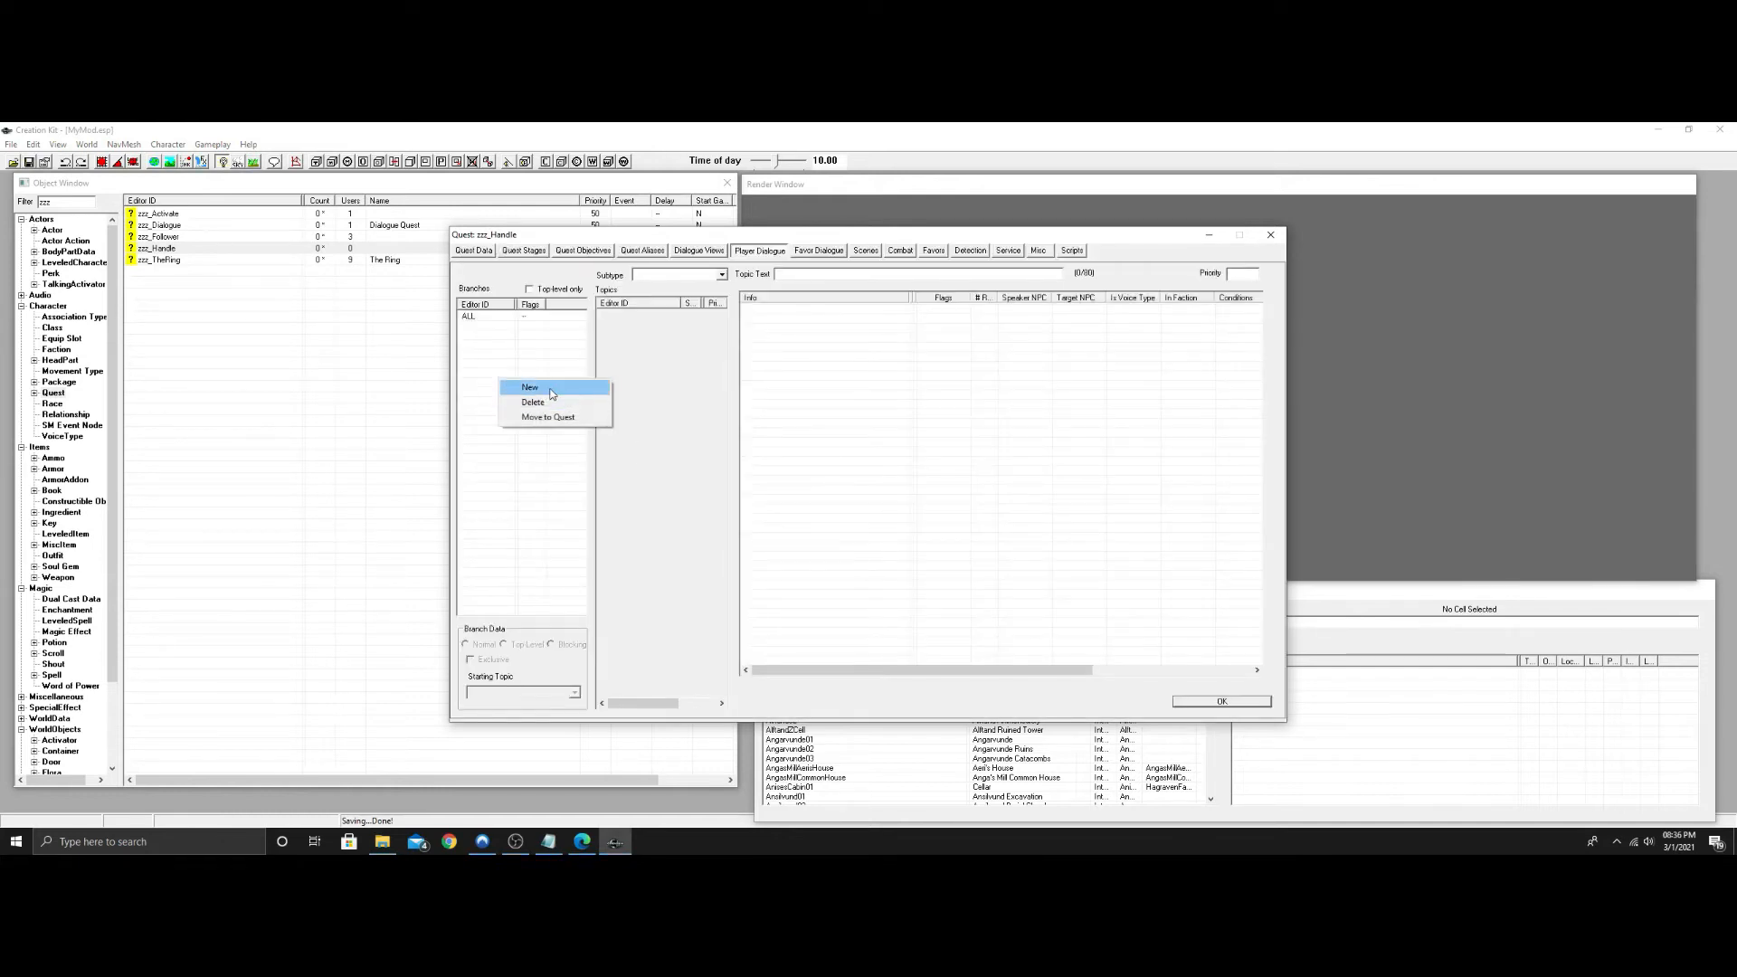
left_click(550, 389)
left_click(538, 272)
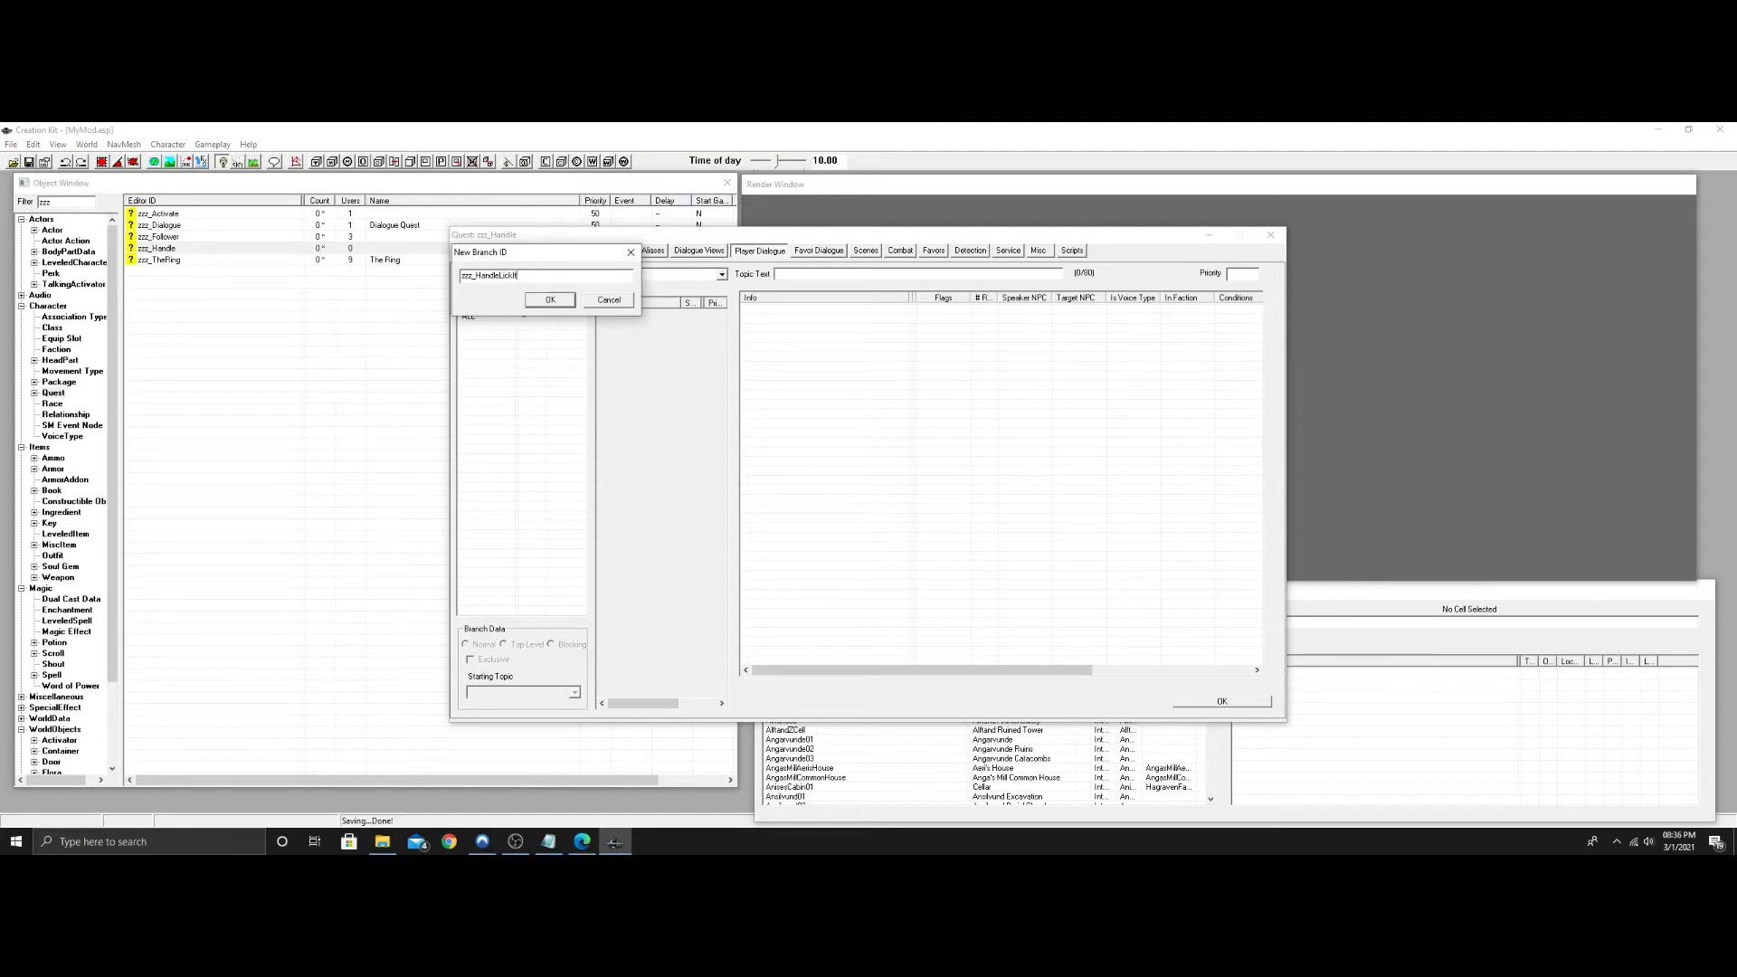
left_click(550, 300)
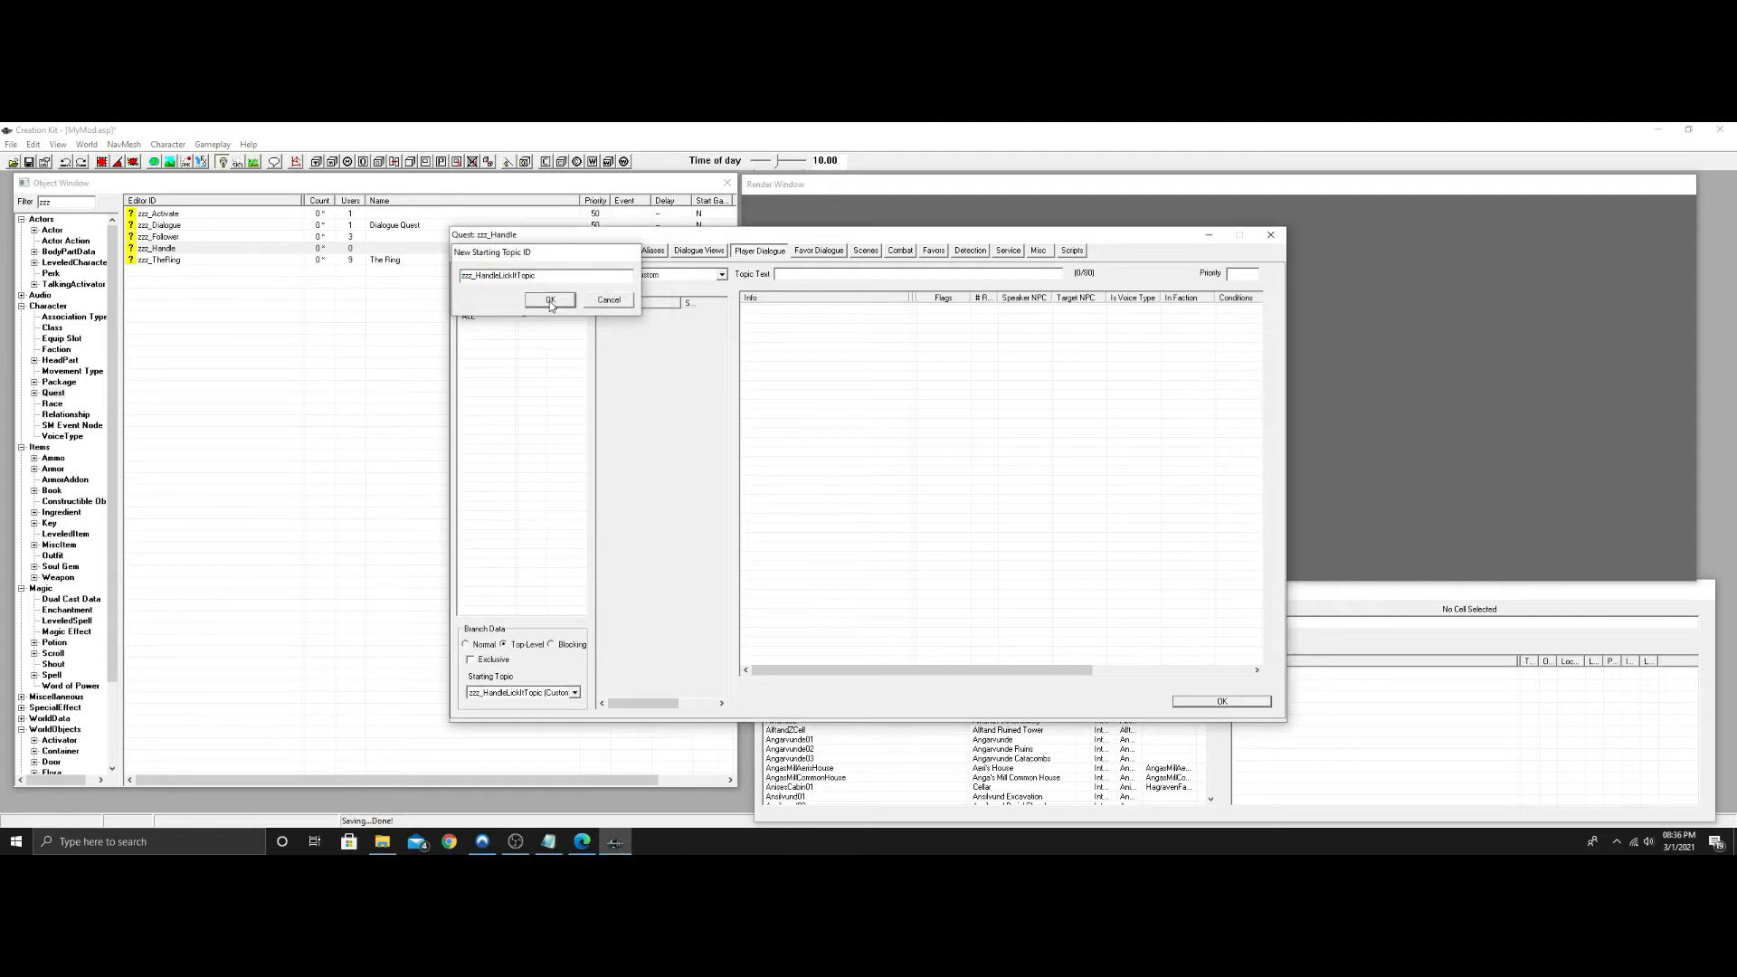
left_click(550, 301)
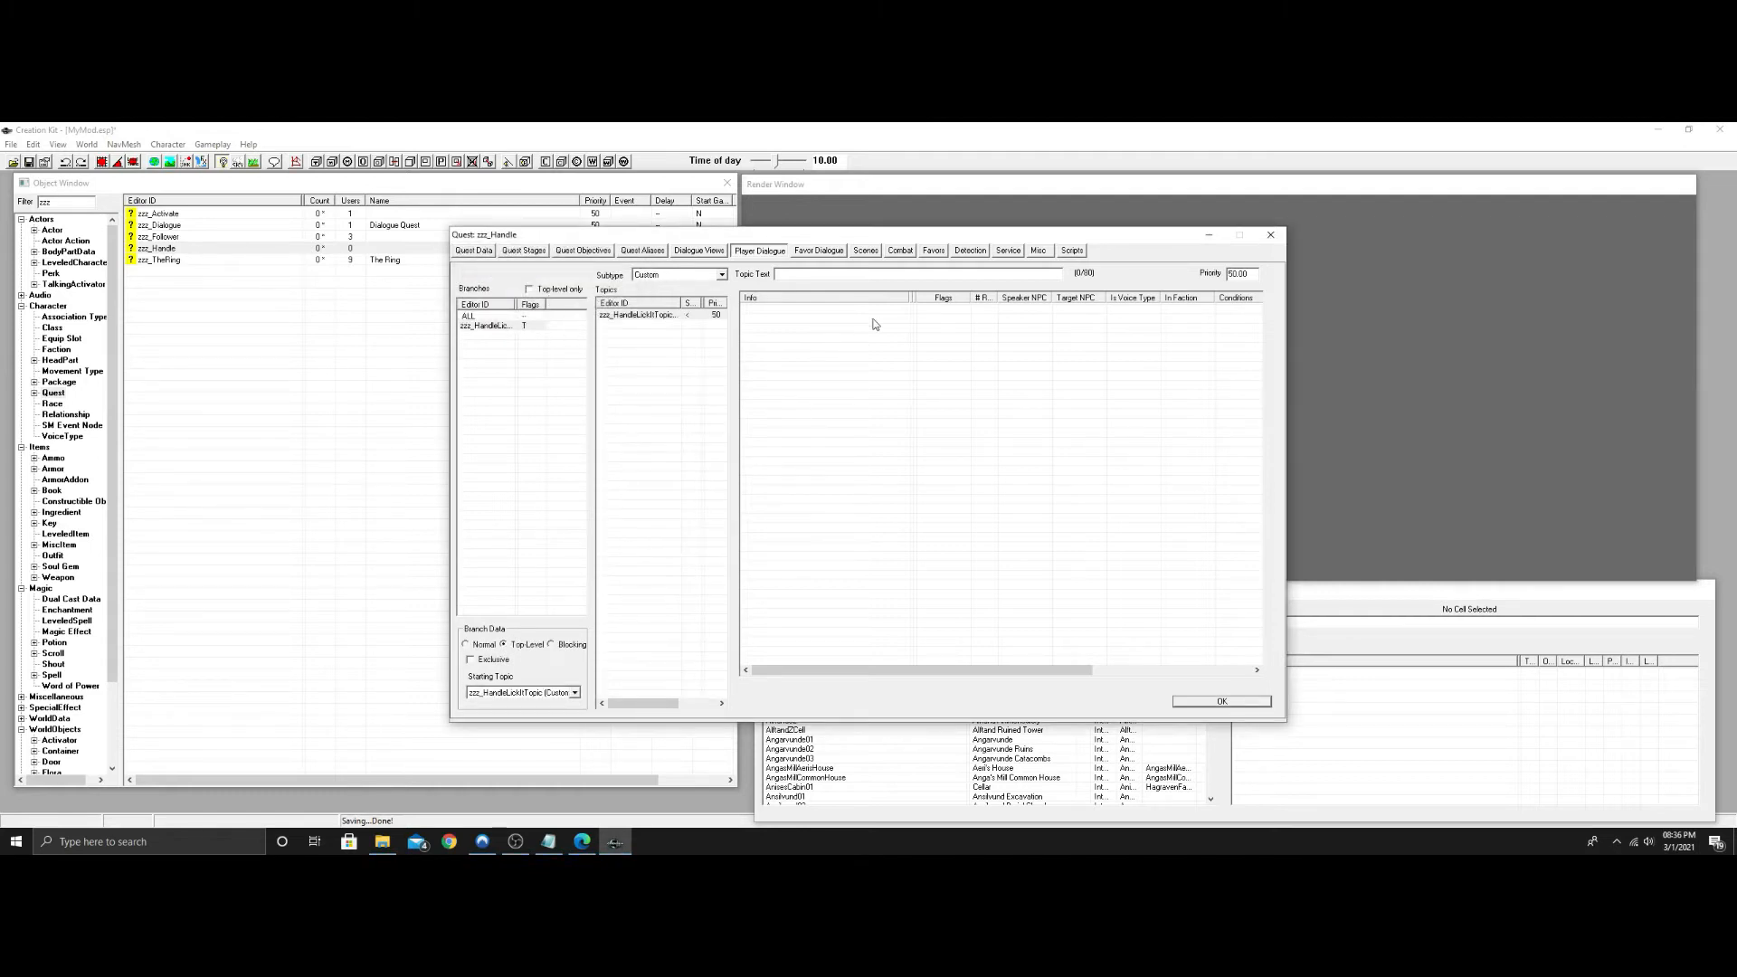
Set the starting topic's text to "Really? Licking that will cure me?".
left_click(504, 326)
left_click(655, 316)
left_click(830, 272)
type("g that will cure me?")
Add a new info to the topic with the response text "Only one way to find out!".
right_click(851, 318)
left_click(874, 333)
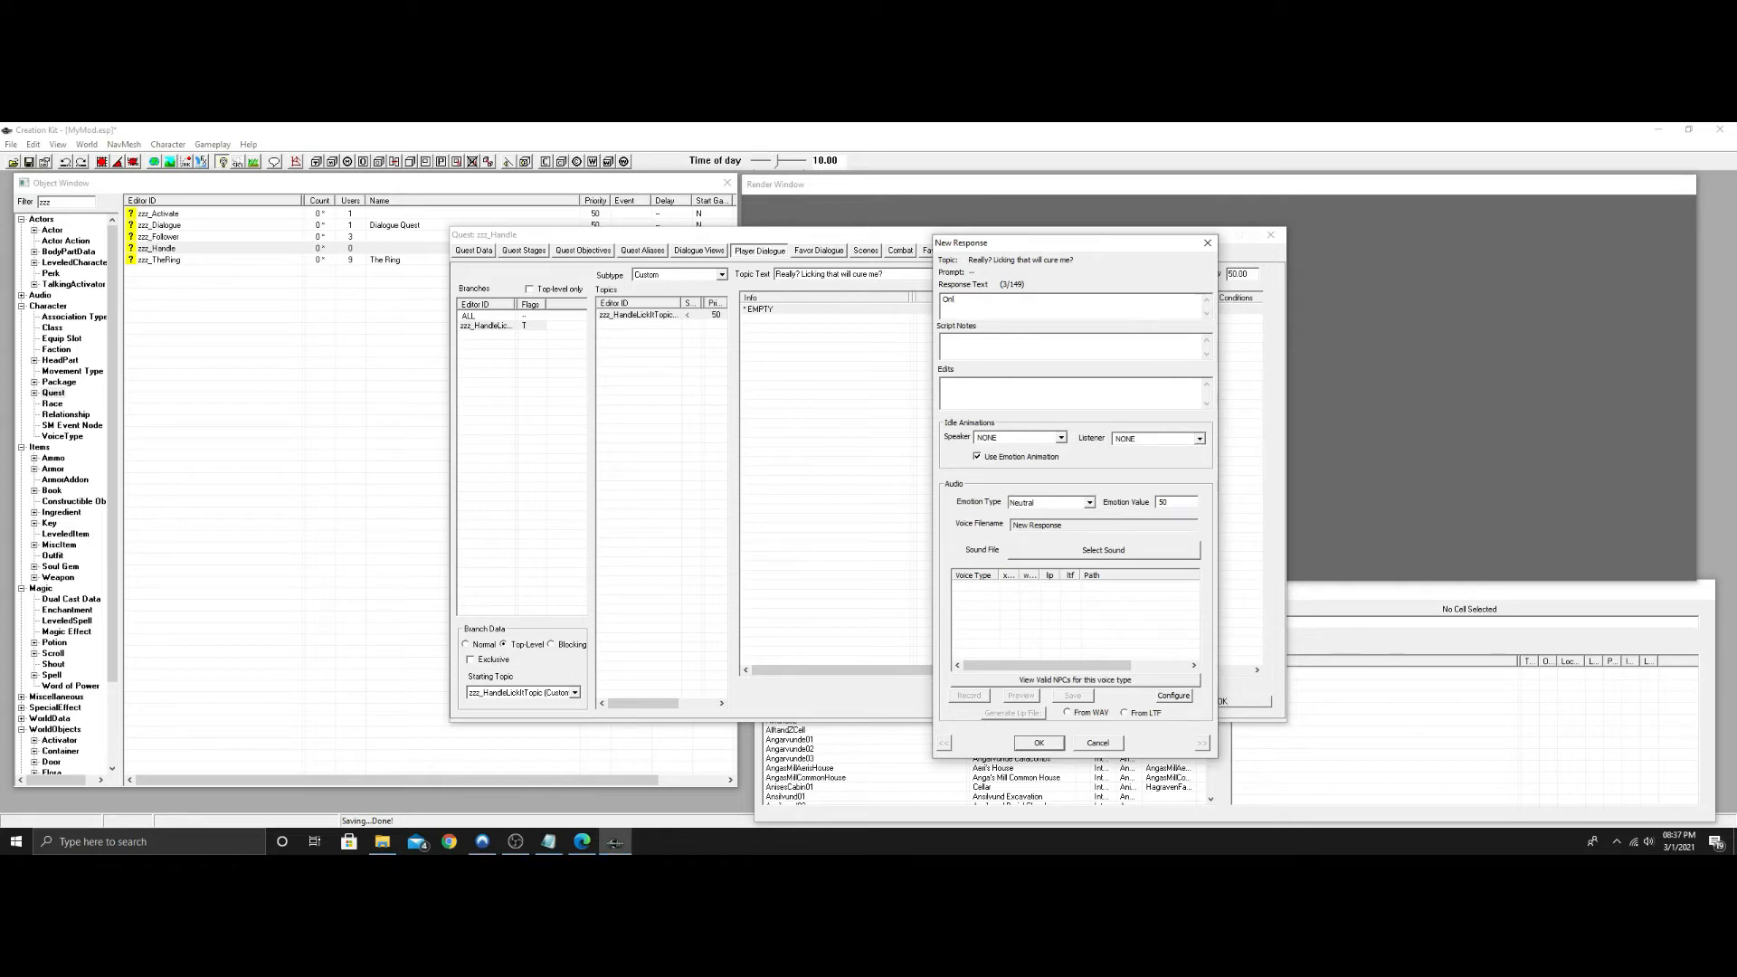
type("Only one way to find out!")
Set the response's emotion type to Happy and the speaker's idle animation to IdlePointClose.
left_click(1090, 504)
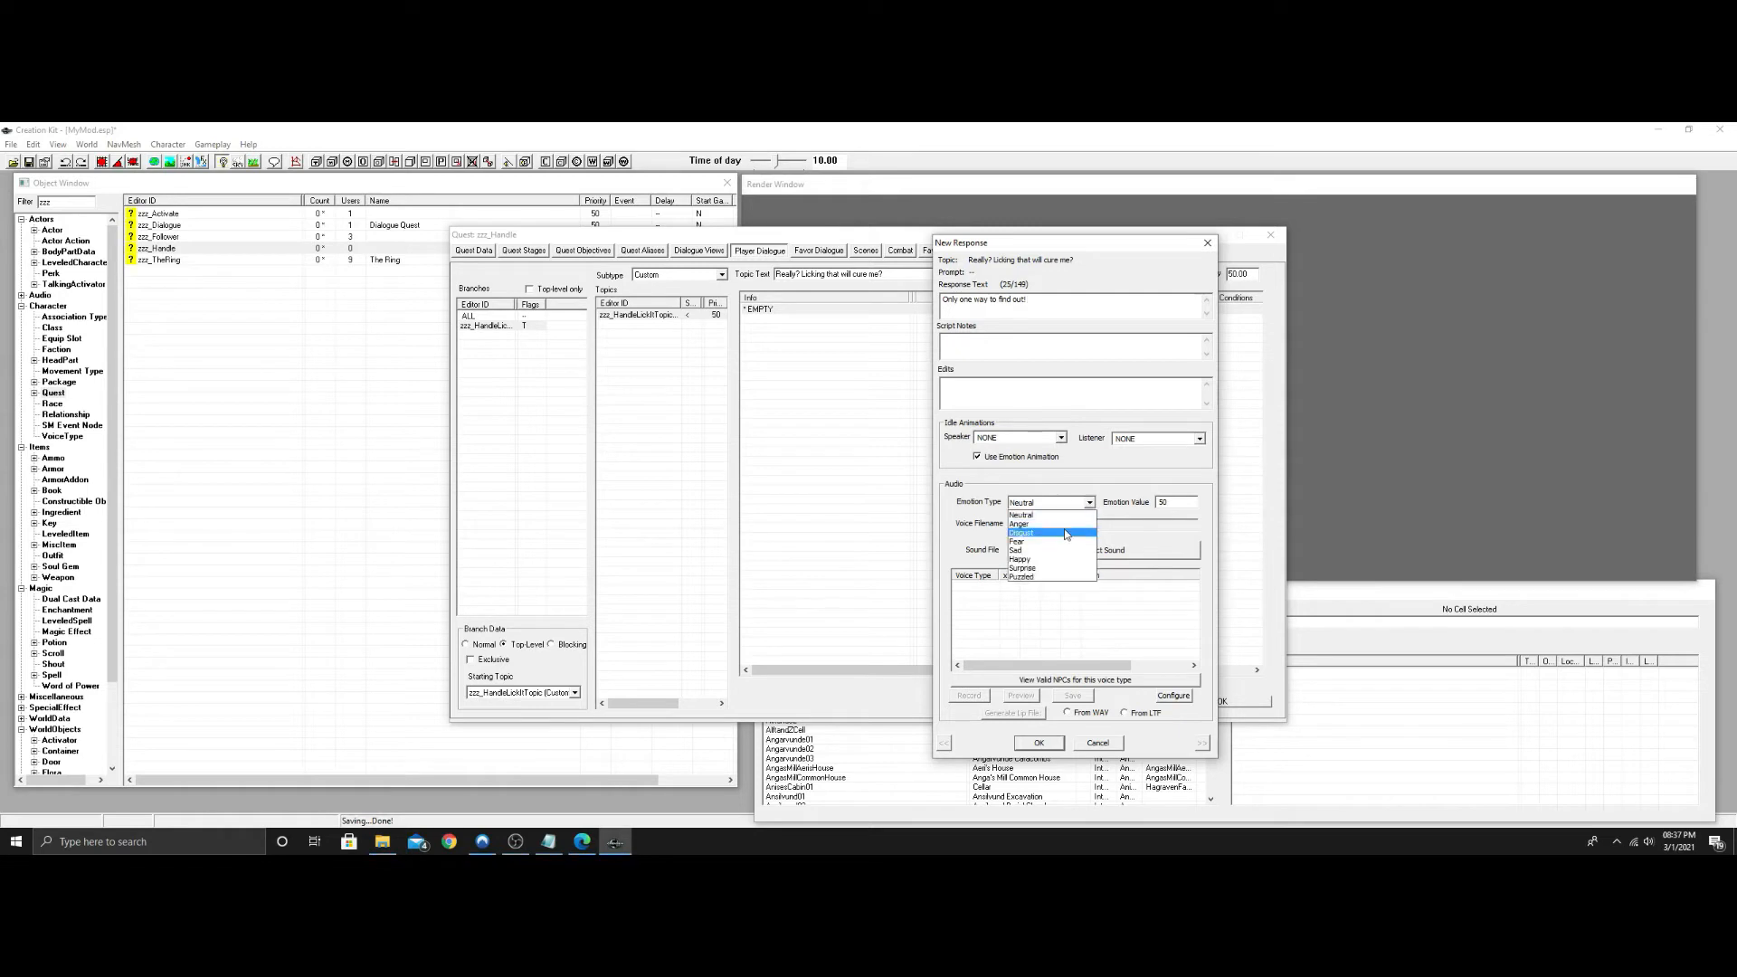
left_click(1047, 561)
left_click(1061, 438)
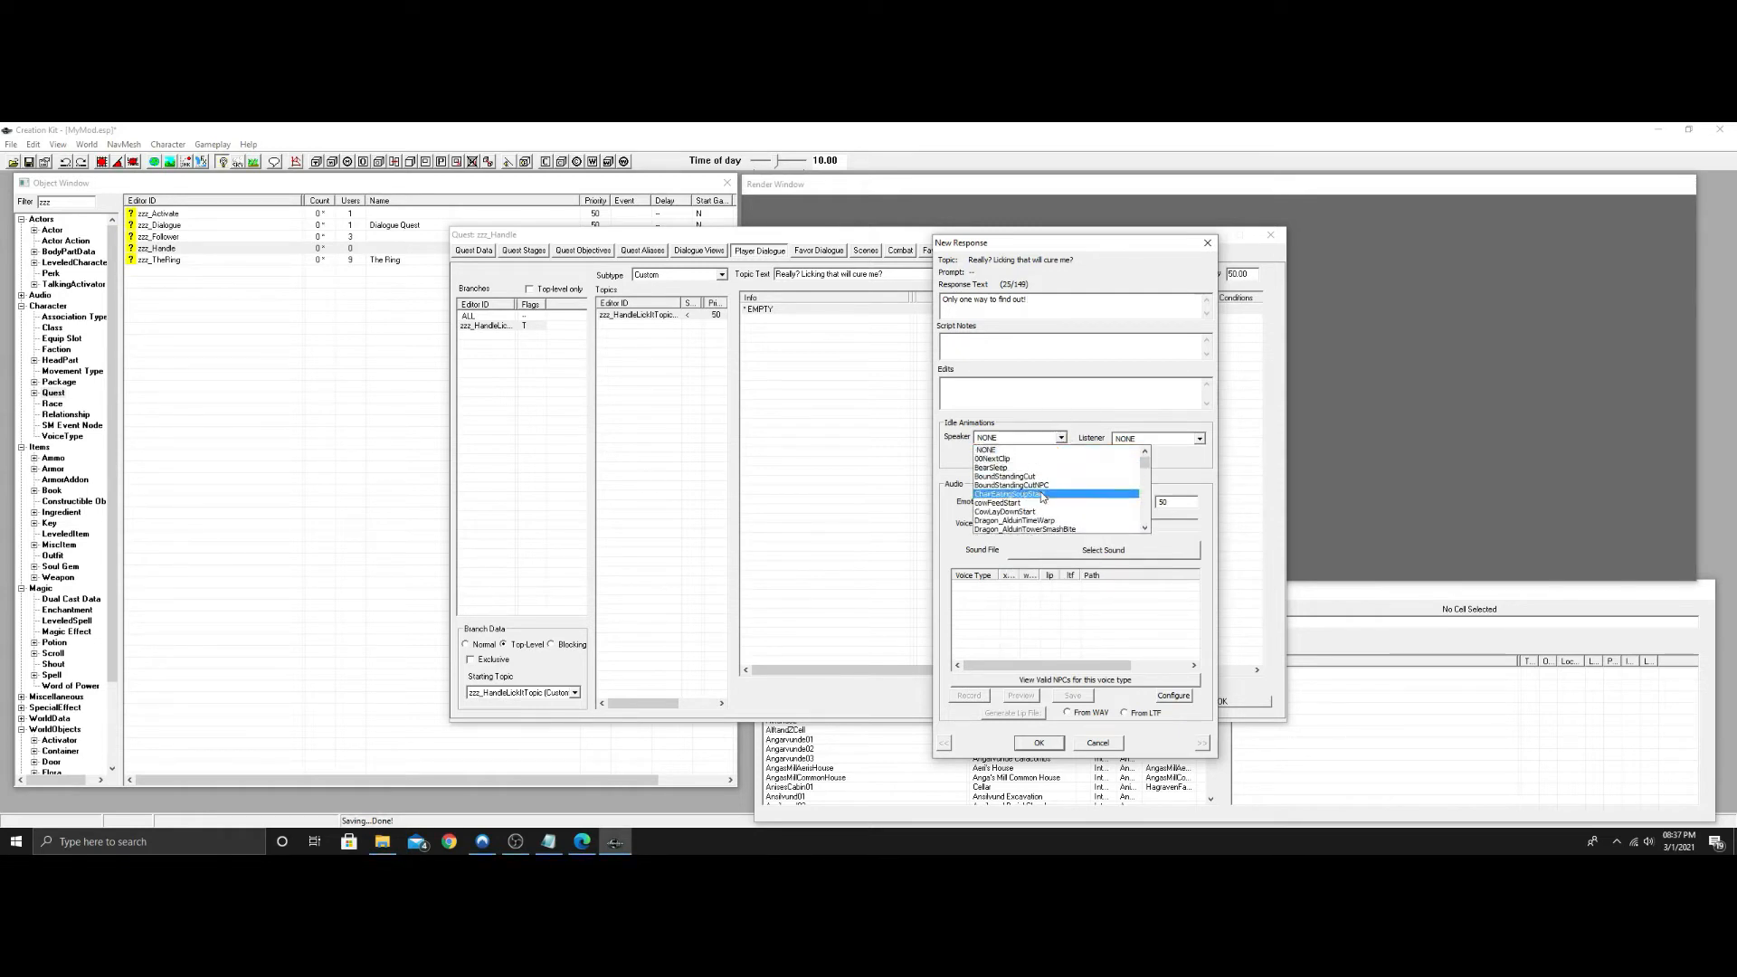
key("i")
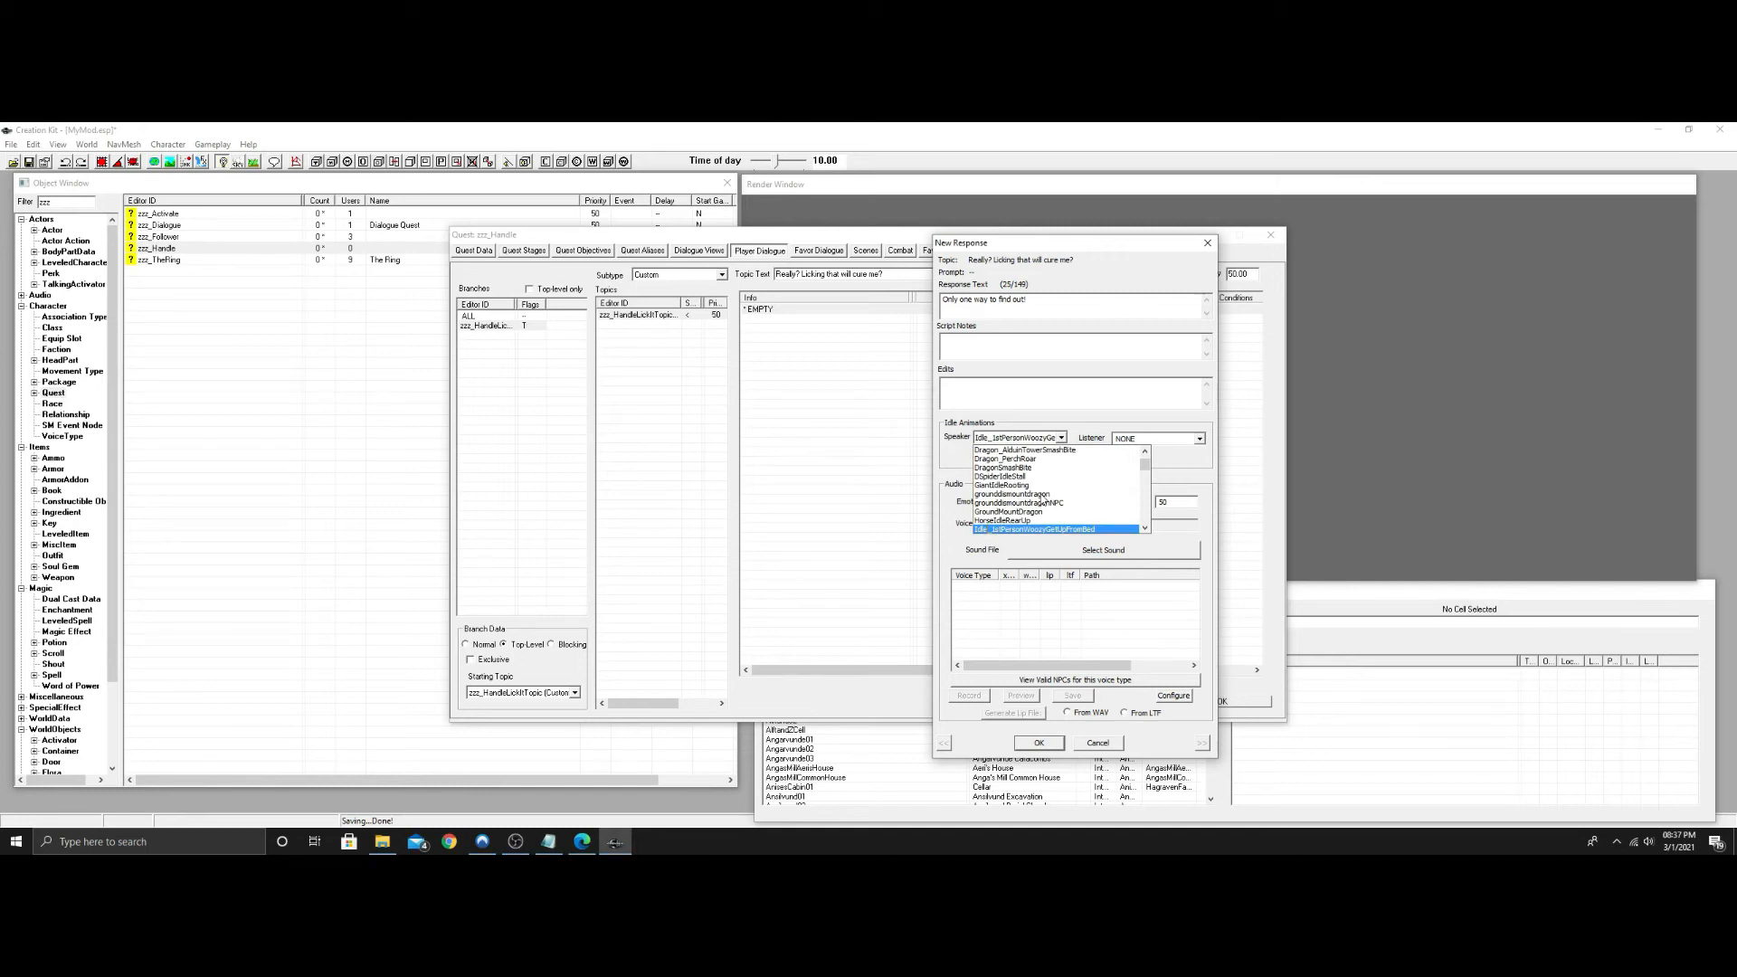
key("p")
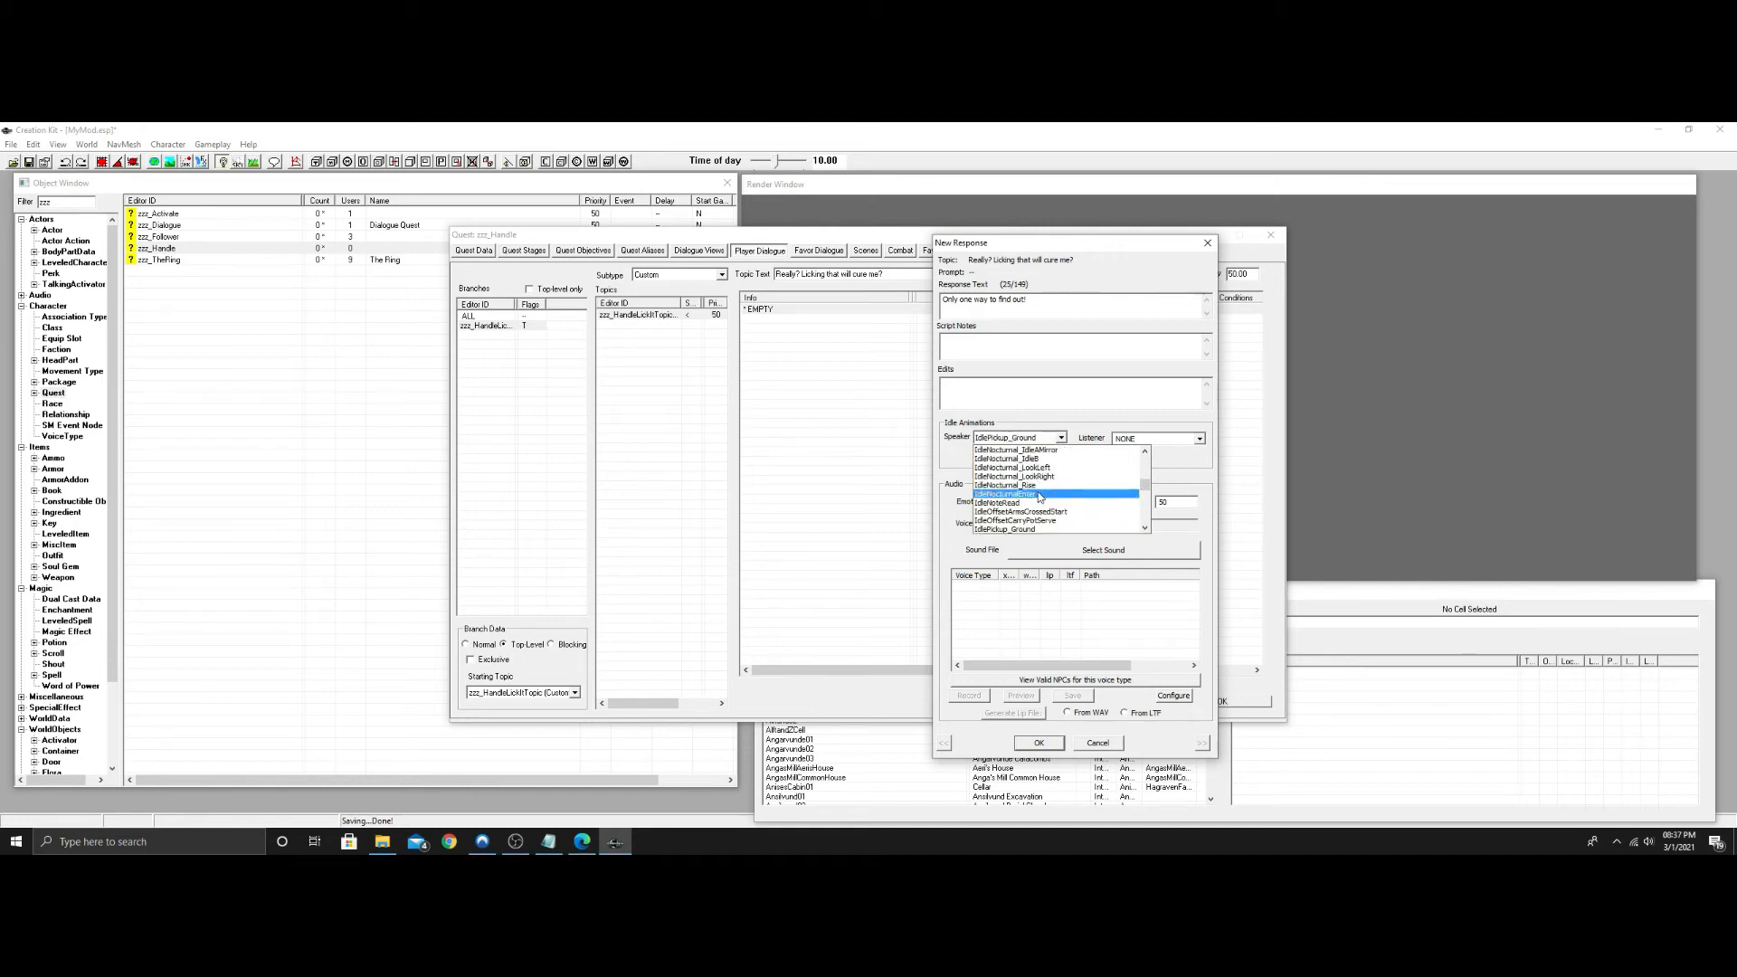
scroll(1041, 497, "down", 2)
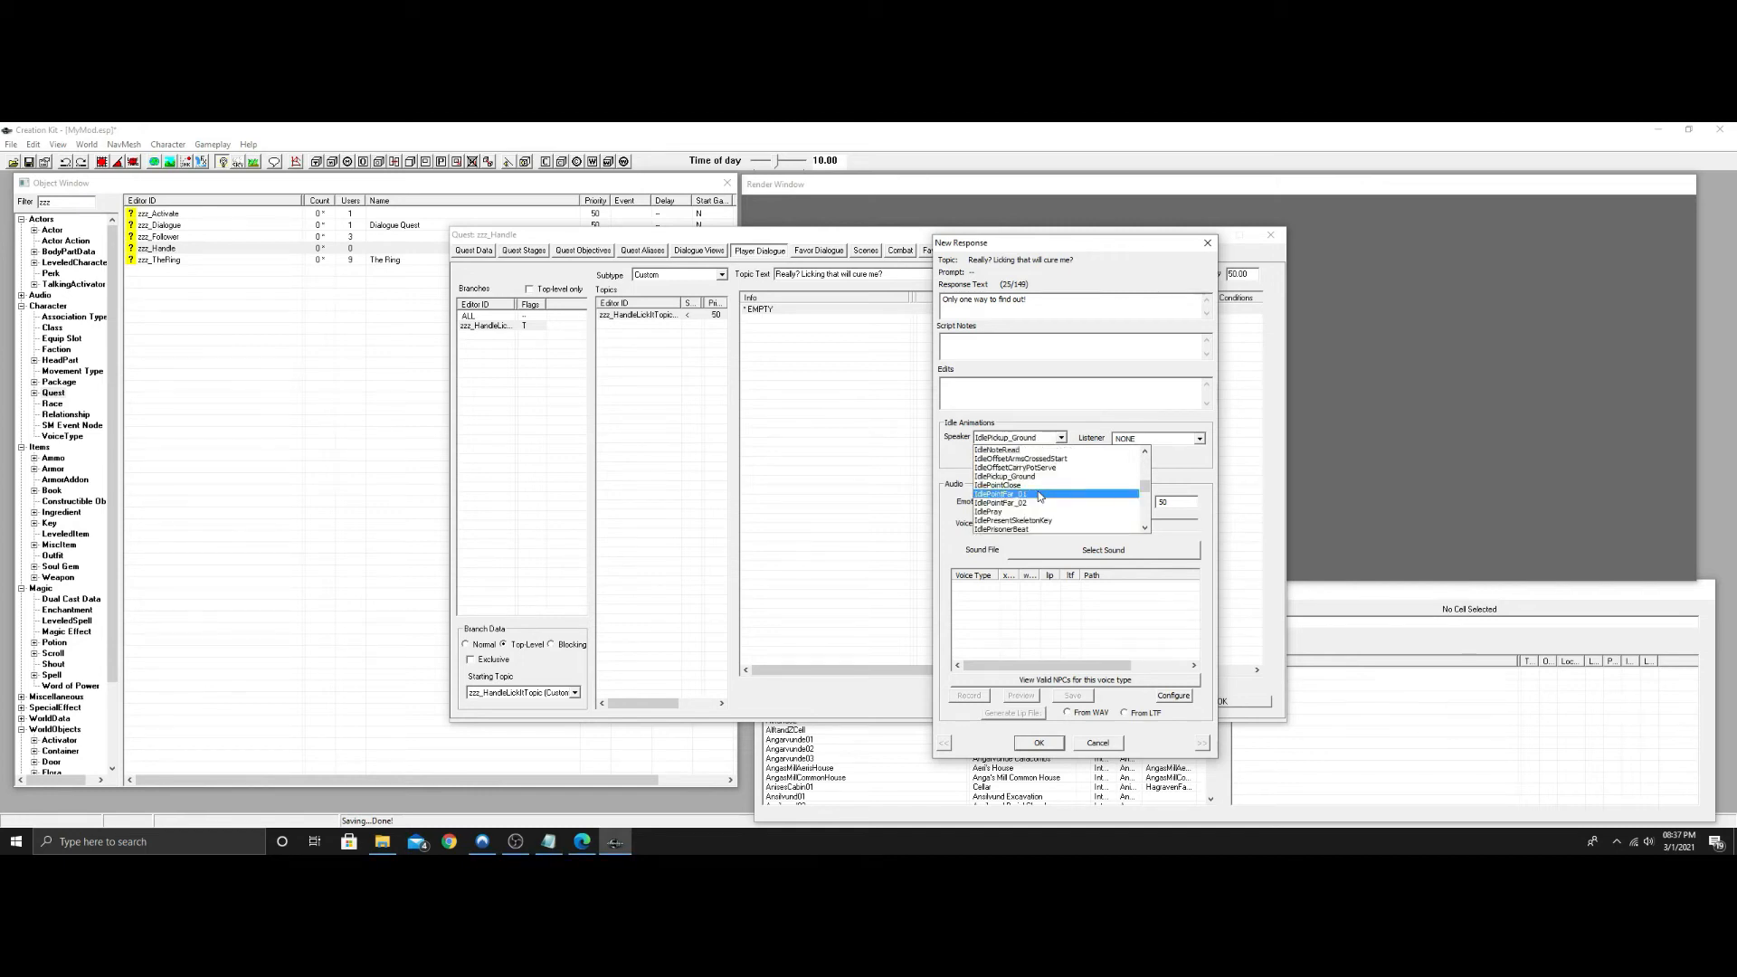
left_click(1038, 486)
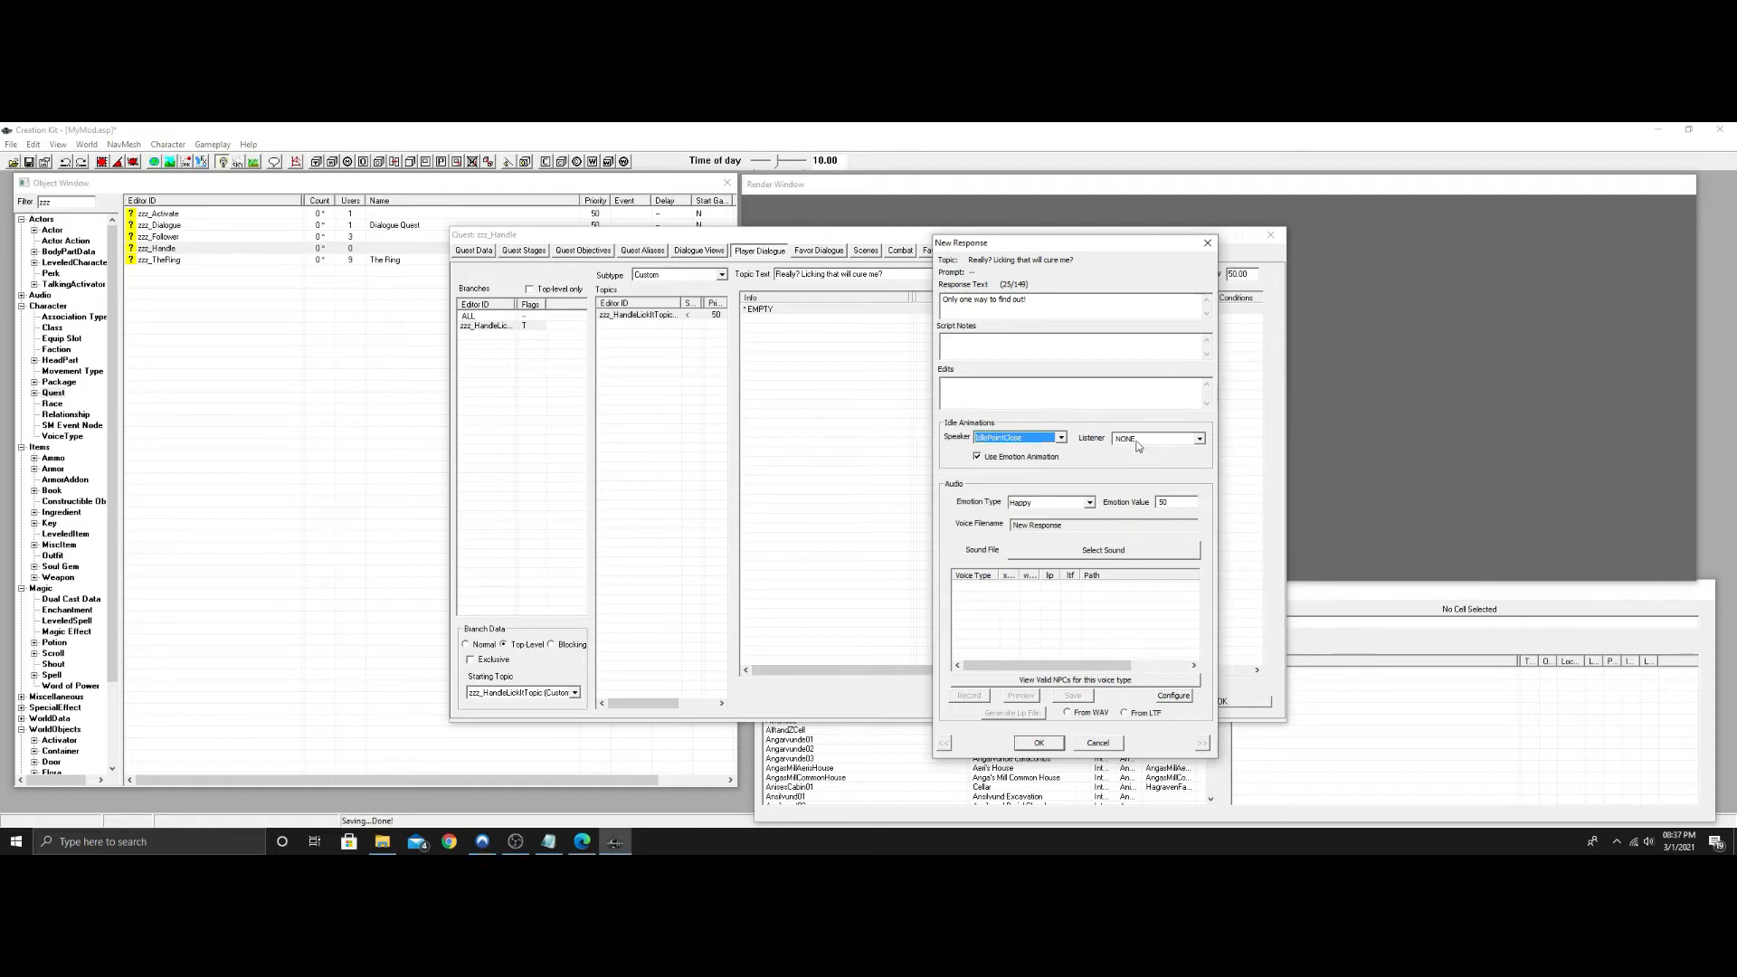
Accept the new response and enable the Force Subtitle and Goodbye options for the topic info.
left_click(1047, 746)
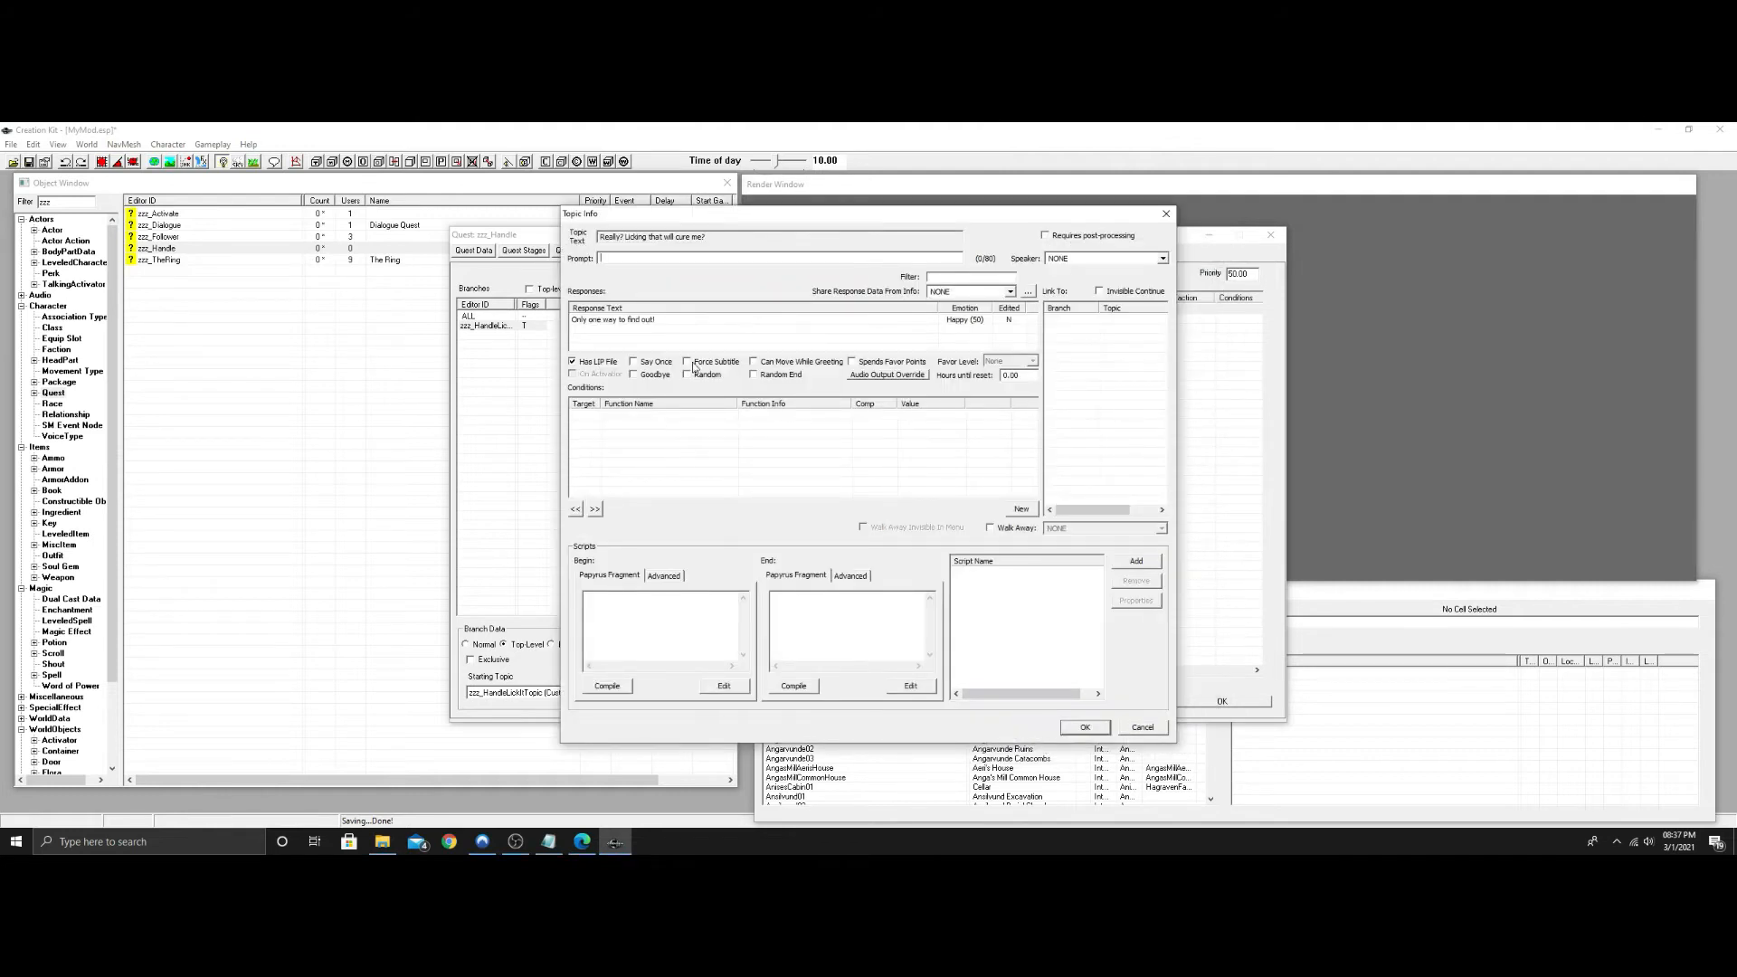
left_click(686, 361)
left_click(643, 376)
Copy Debug.notification("You want to get well don't you?") from the Notepad notes into the info's end Papyrus fragment and compile it.
left_click(549, 843)
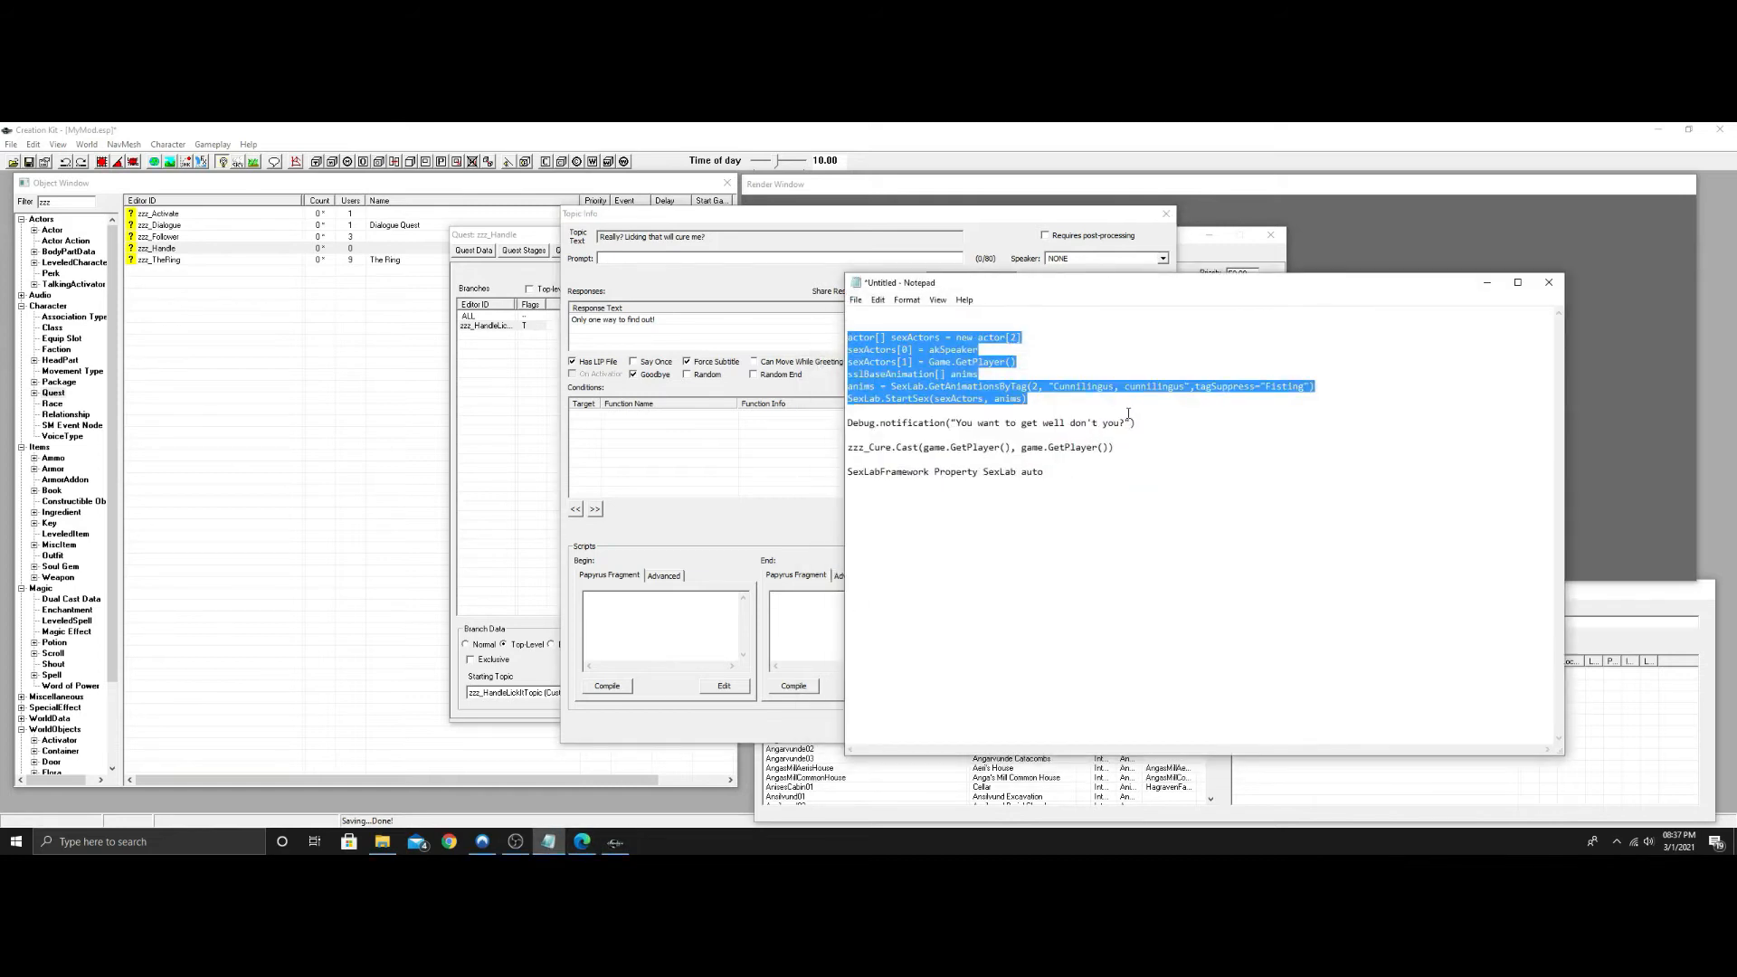
left_click_drag(1152, 420, 841, 418)
right_click(930, 423)
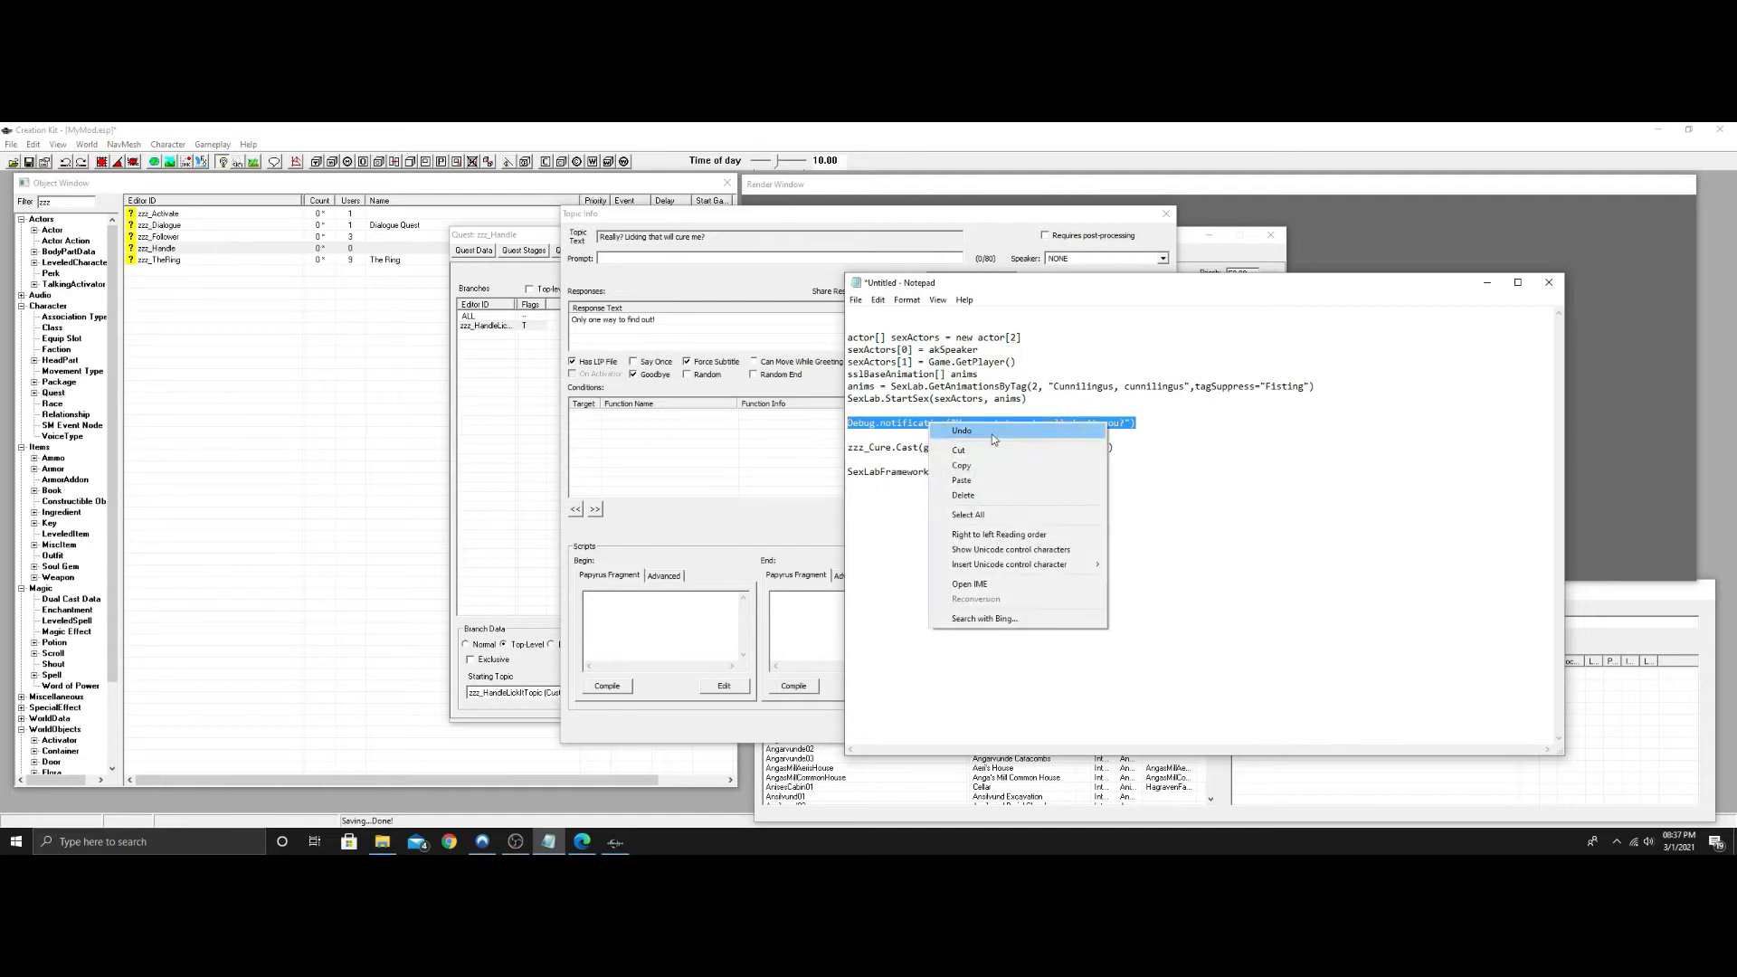
left_click(996, 470)
left_click(1488, 283)
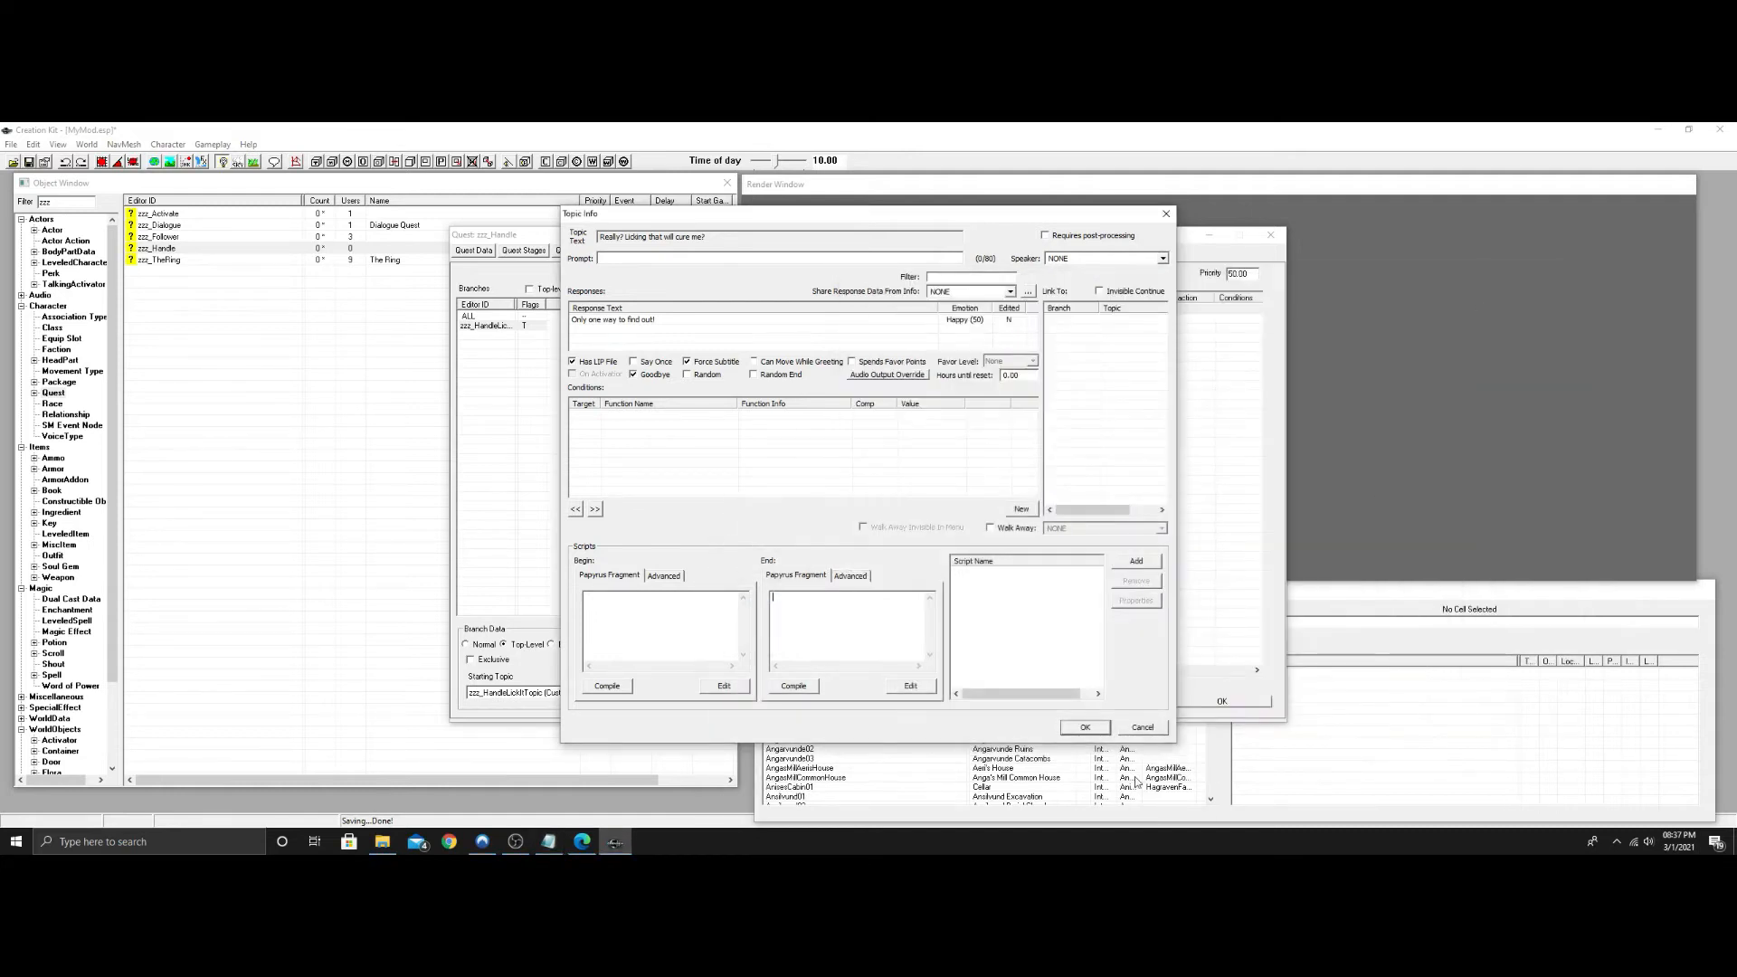
left_click(828, 597)
key("ctrl+v")
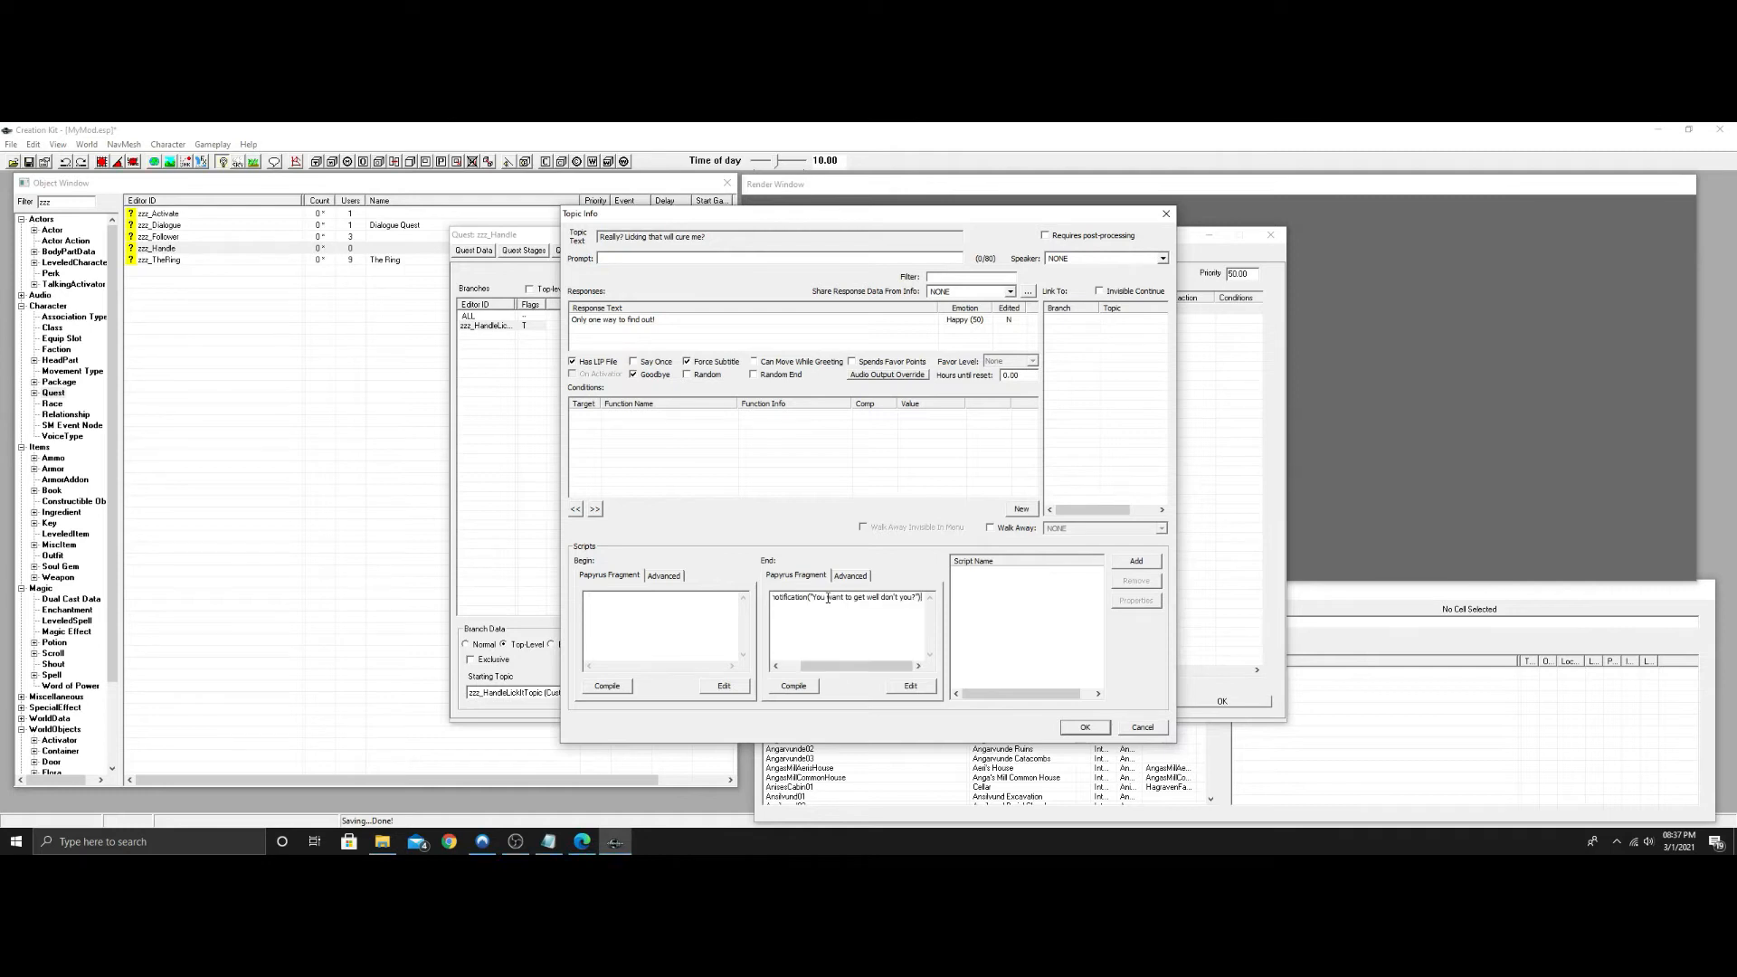
left_click(795, 690)
Rename the end fragment's script to zzz_TheLick and save the topic info and quest.
left_click(859, 575)
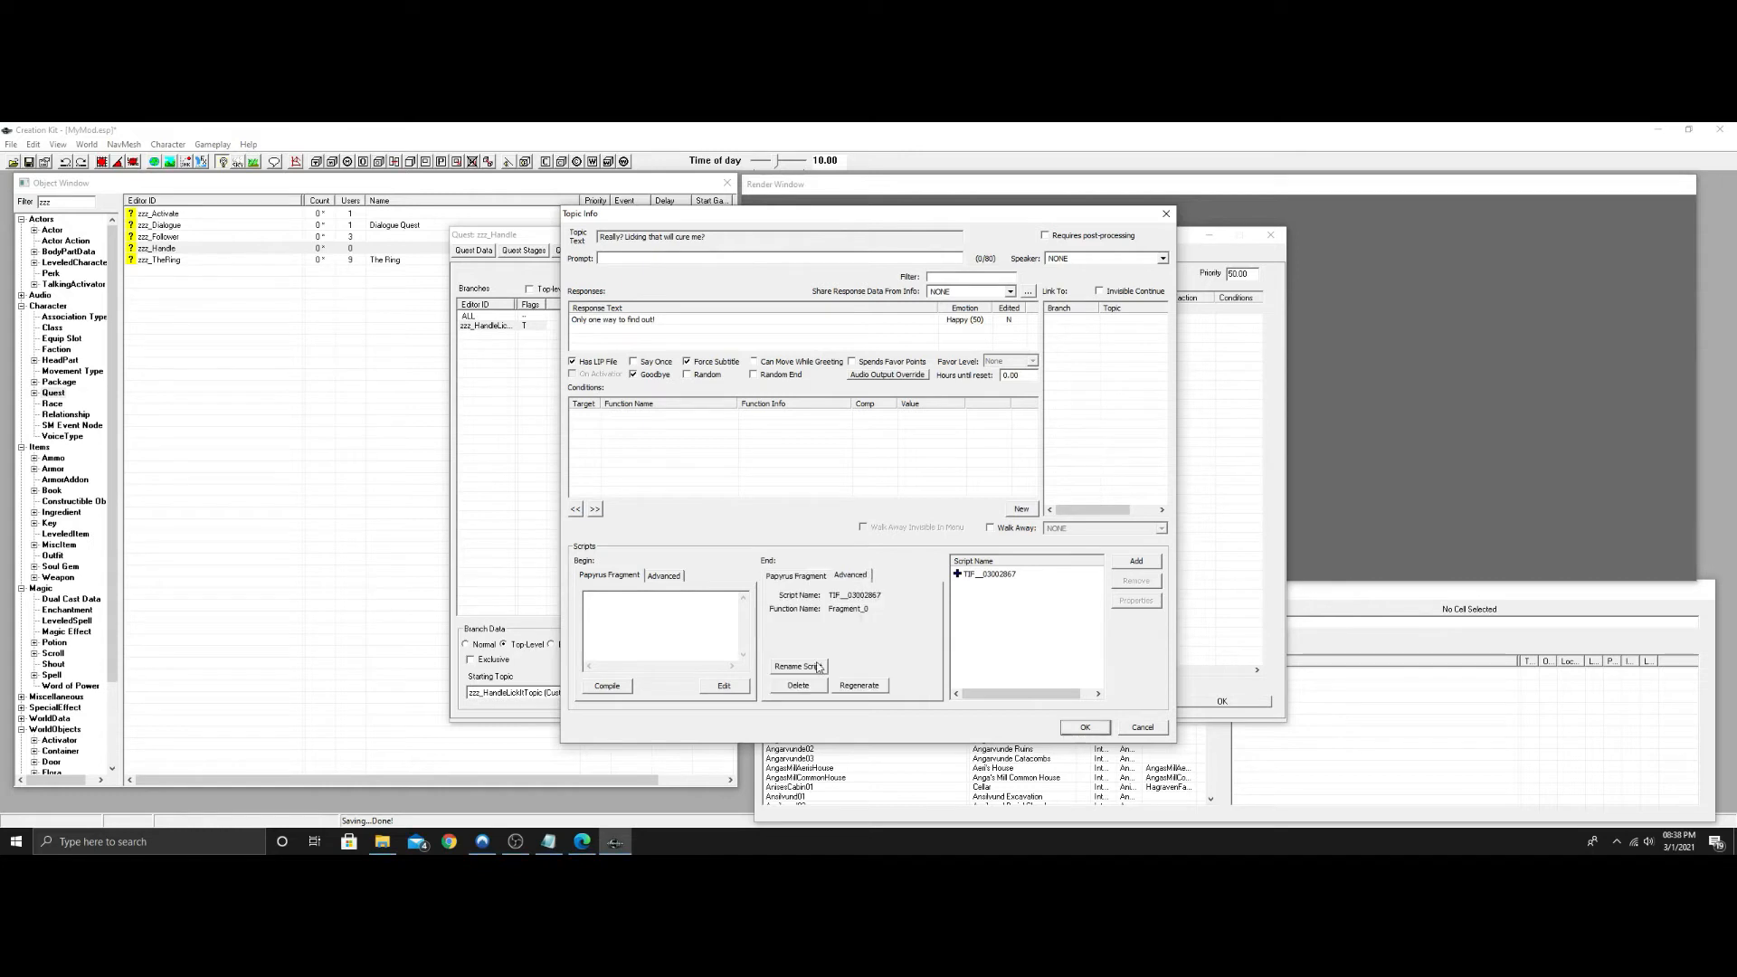
left_click(799, 667)
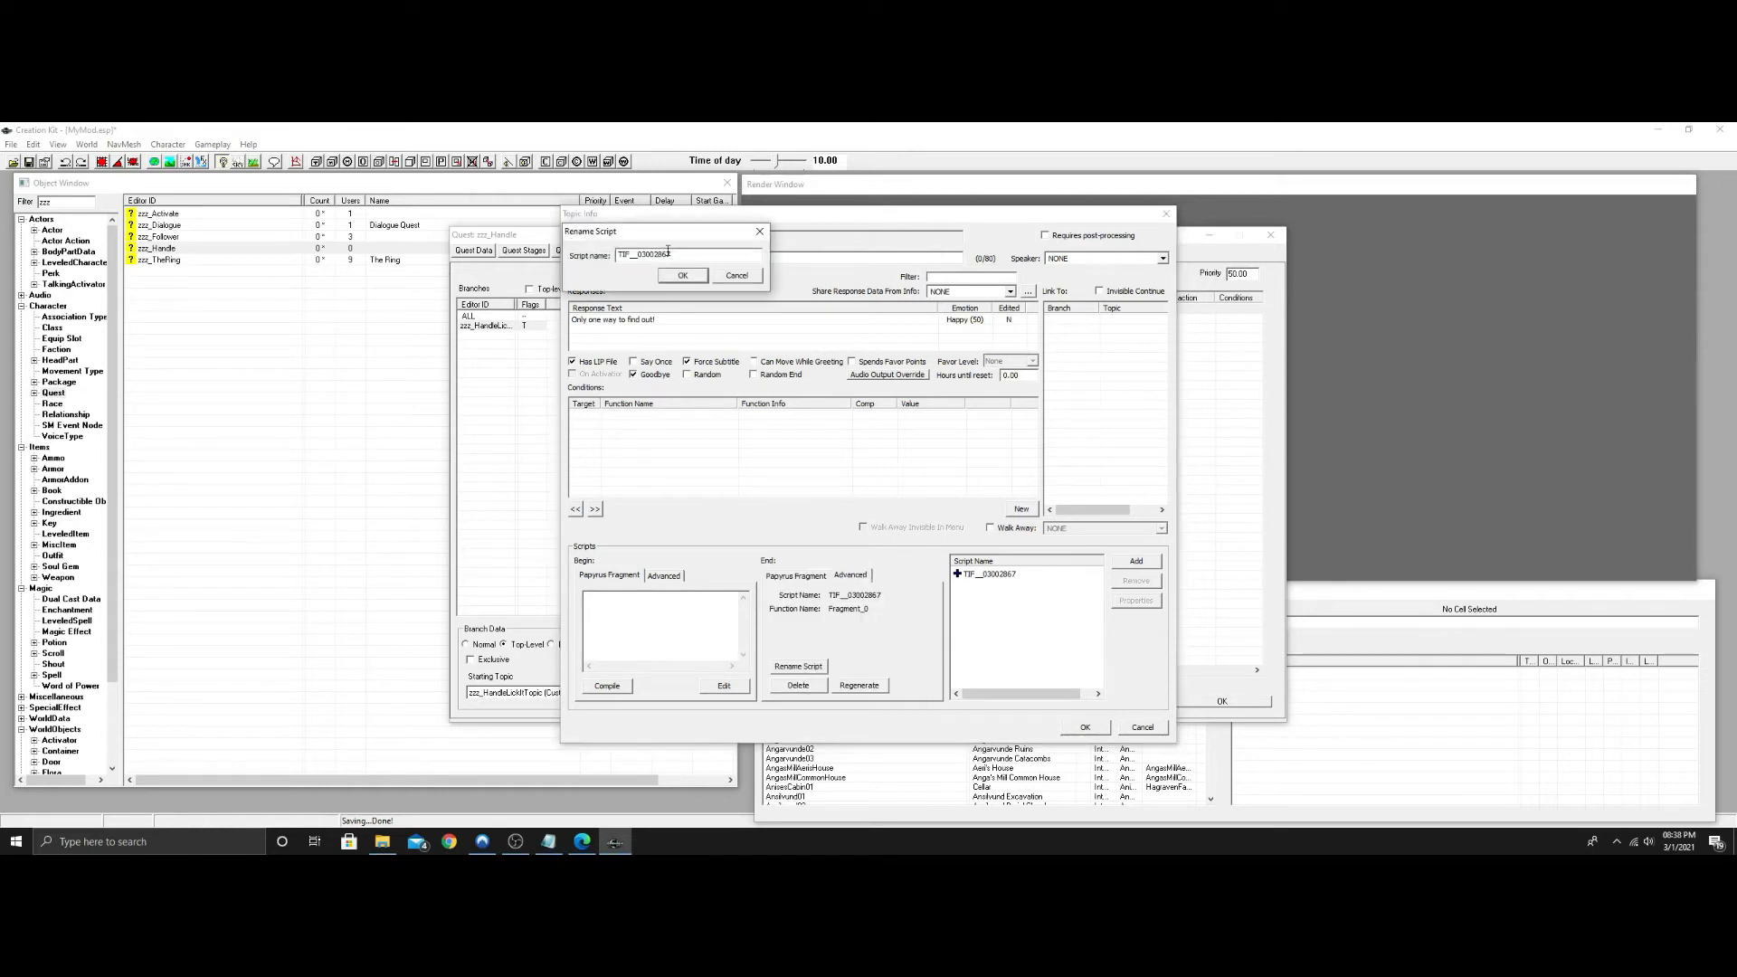
left_click_drag(673, 255, 603, 262)
type("zzz_TheLick")
left_click(702, 276)
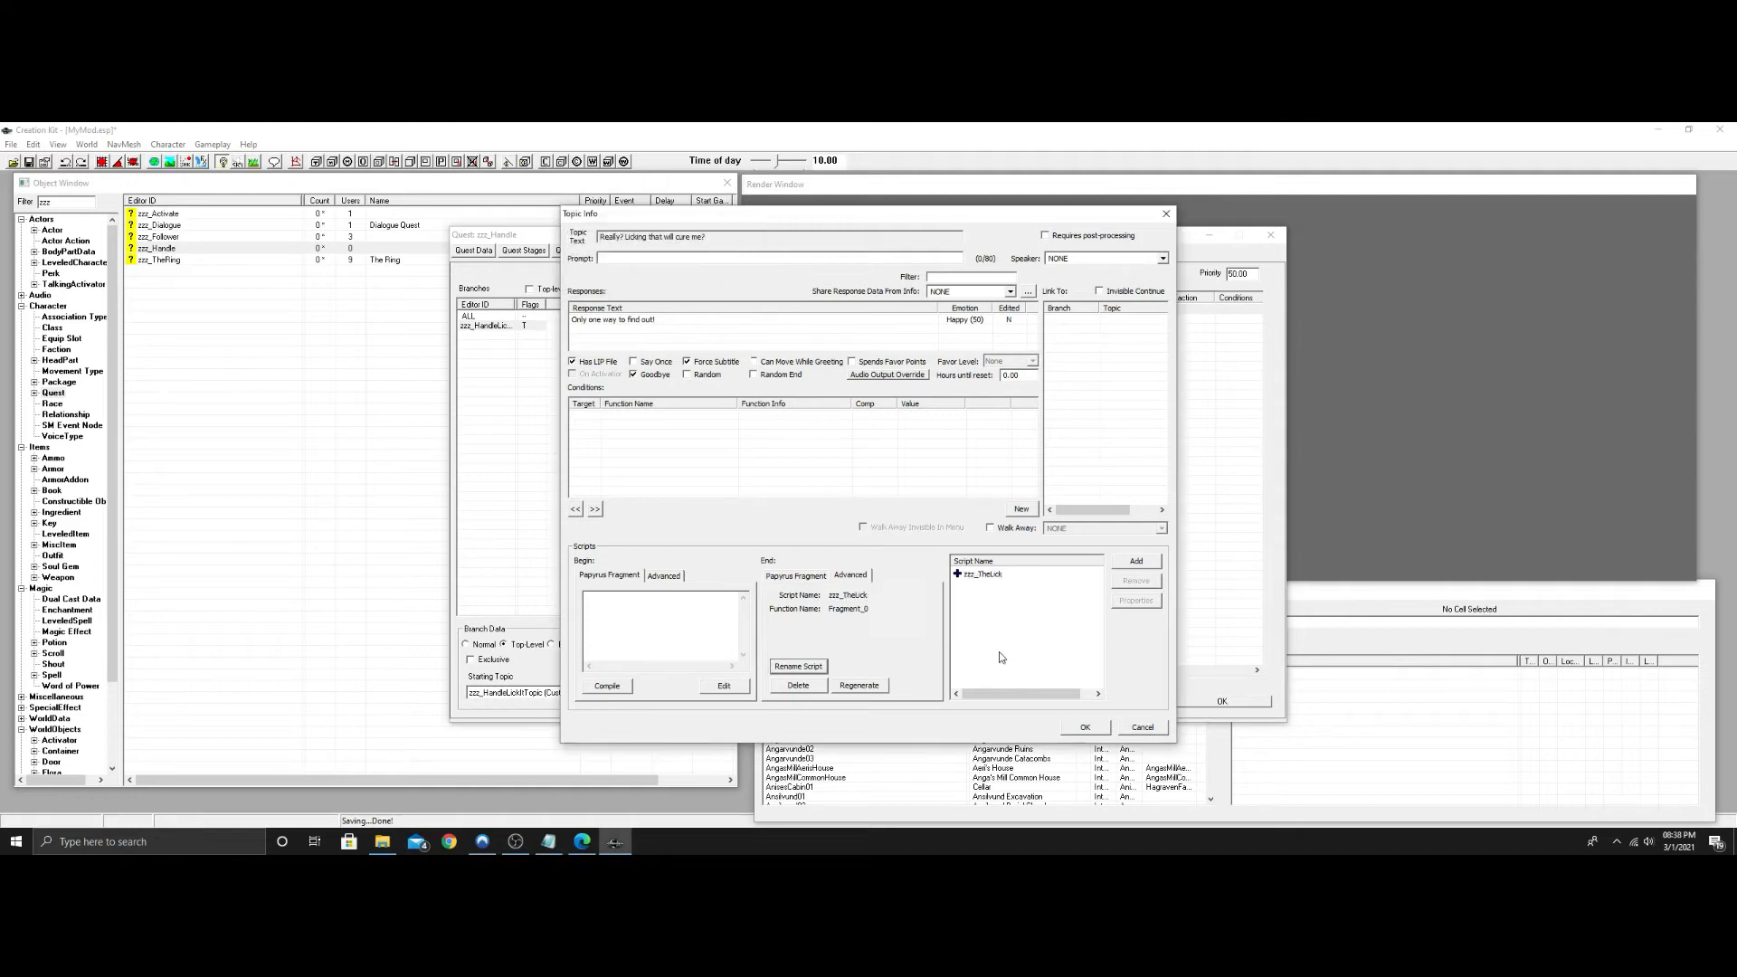
left_click(1104, 729)
left_click(1221, 702)
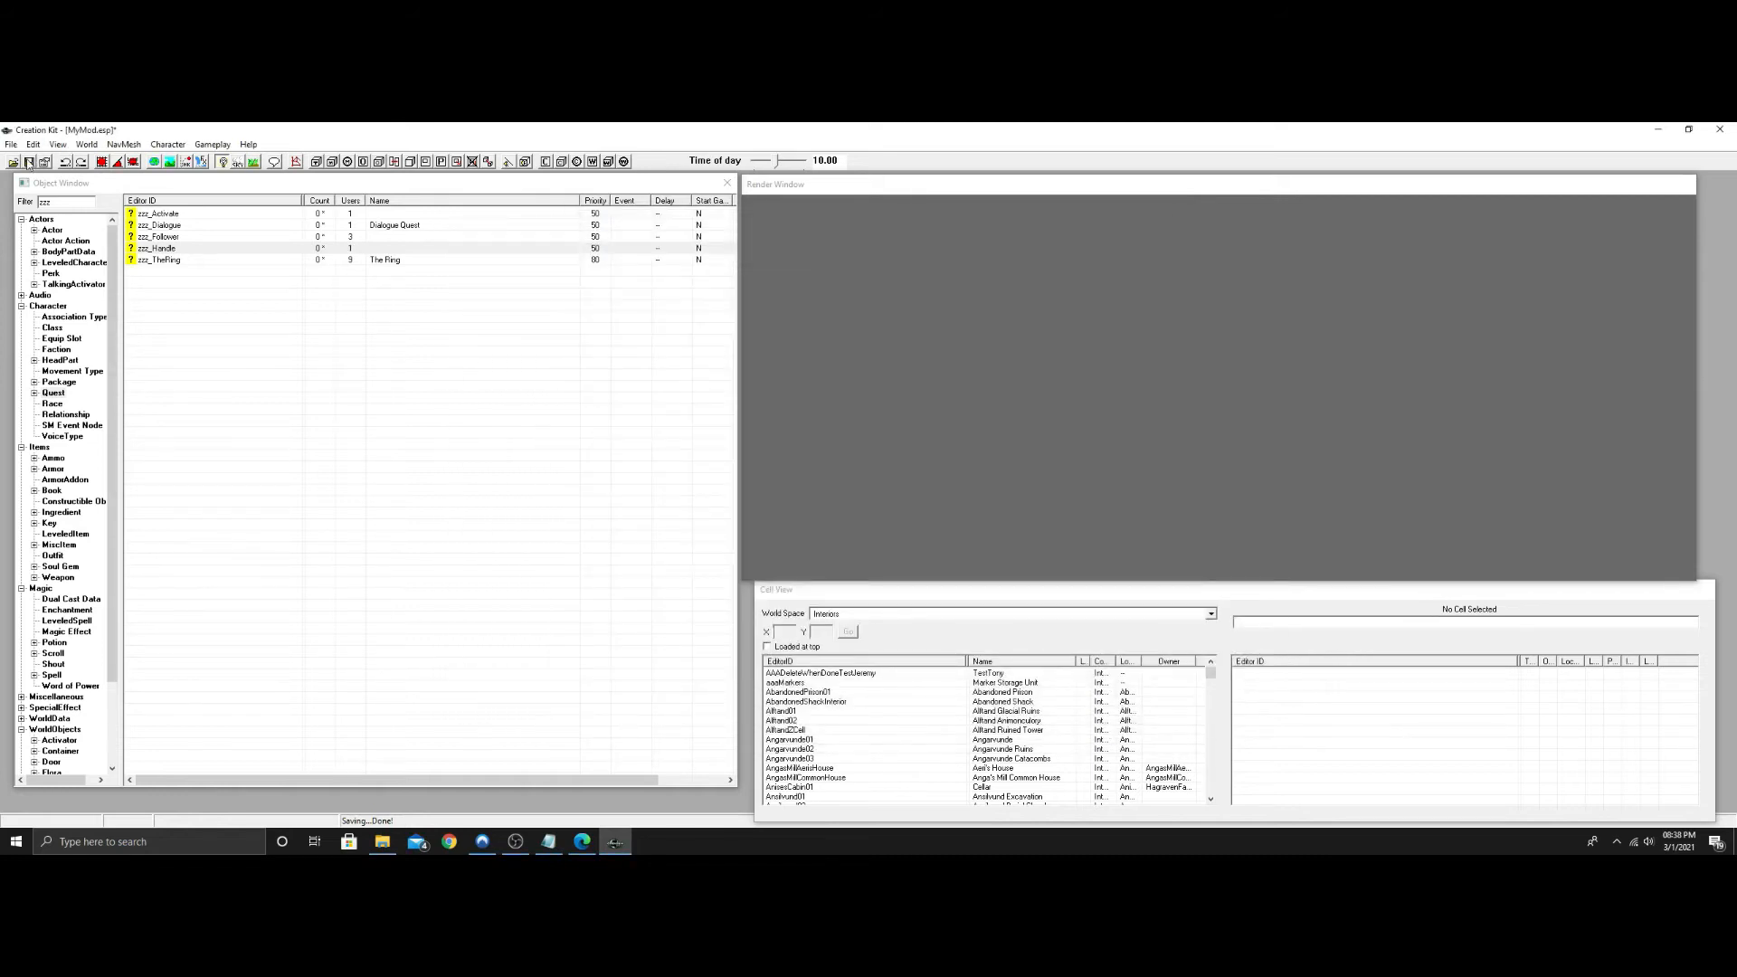
Reopen the "Only one way to find out!" info in zzz_Handle and copy "SexLabFramework Property SexLab auto" from the Notepad notes.
double_click(176, 250)
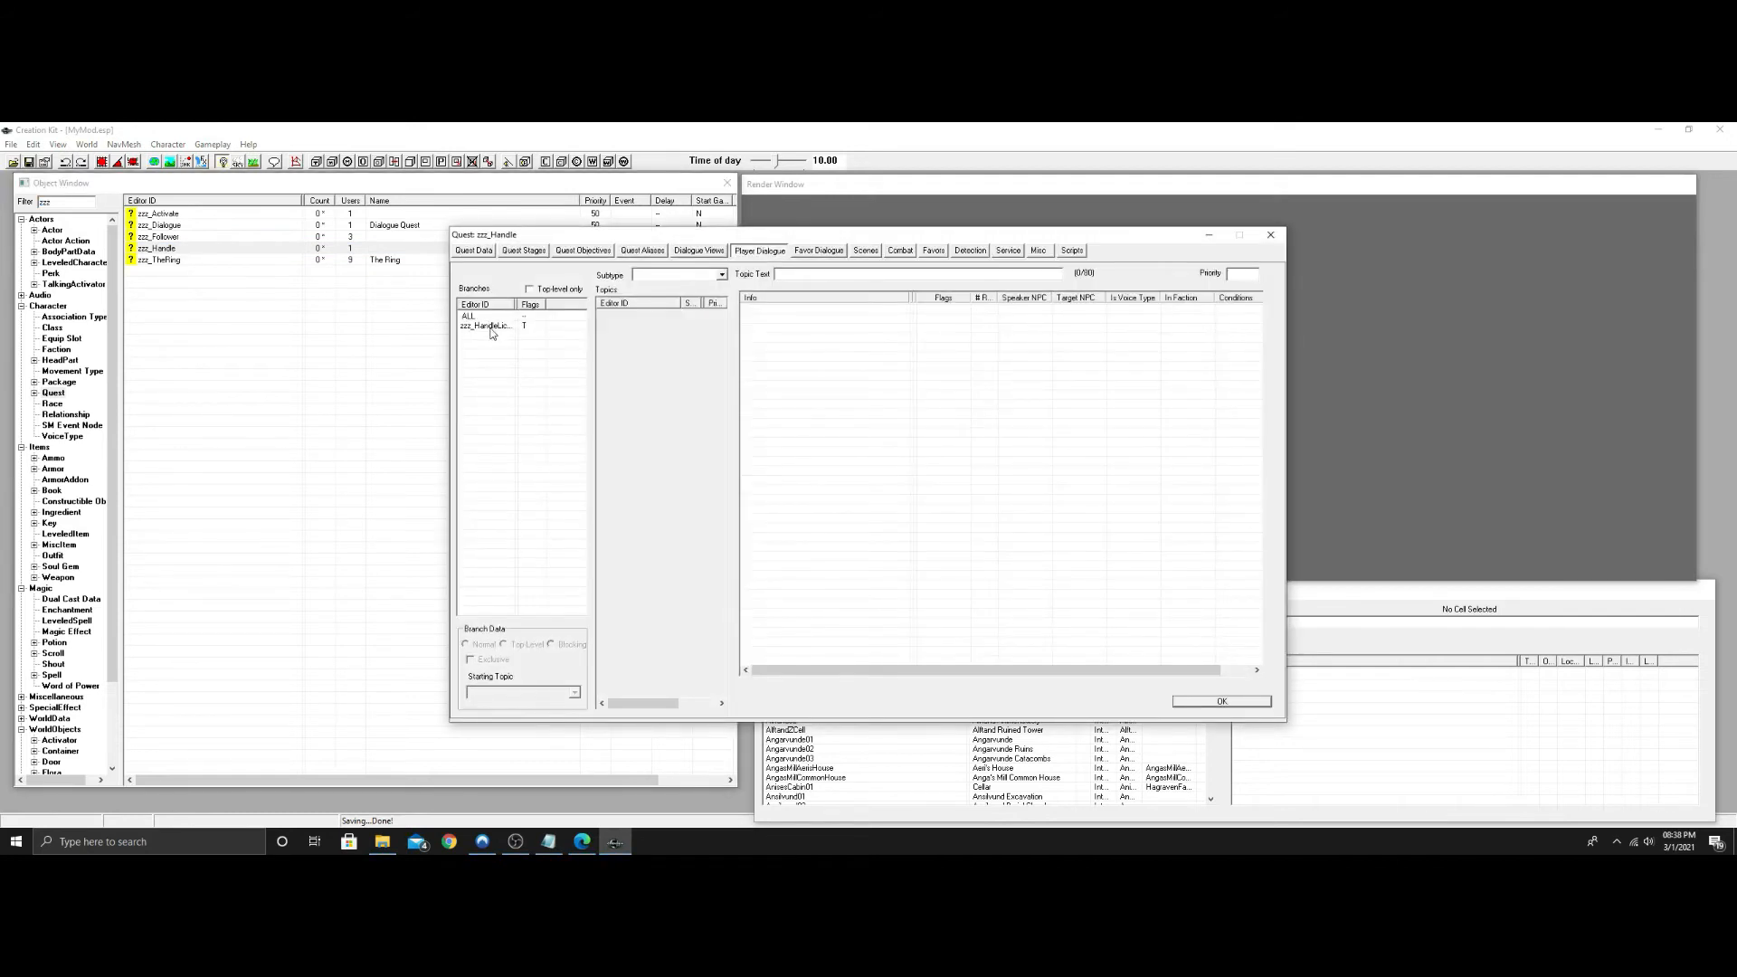
left_click(490, 327)
double_click(841, 309)
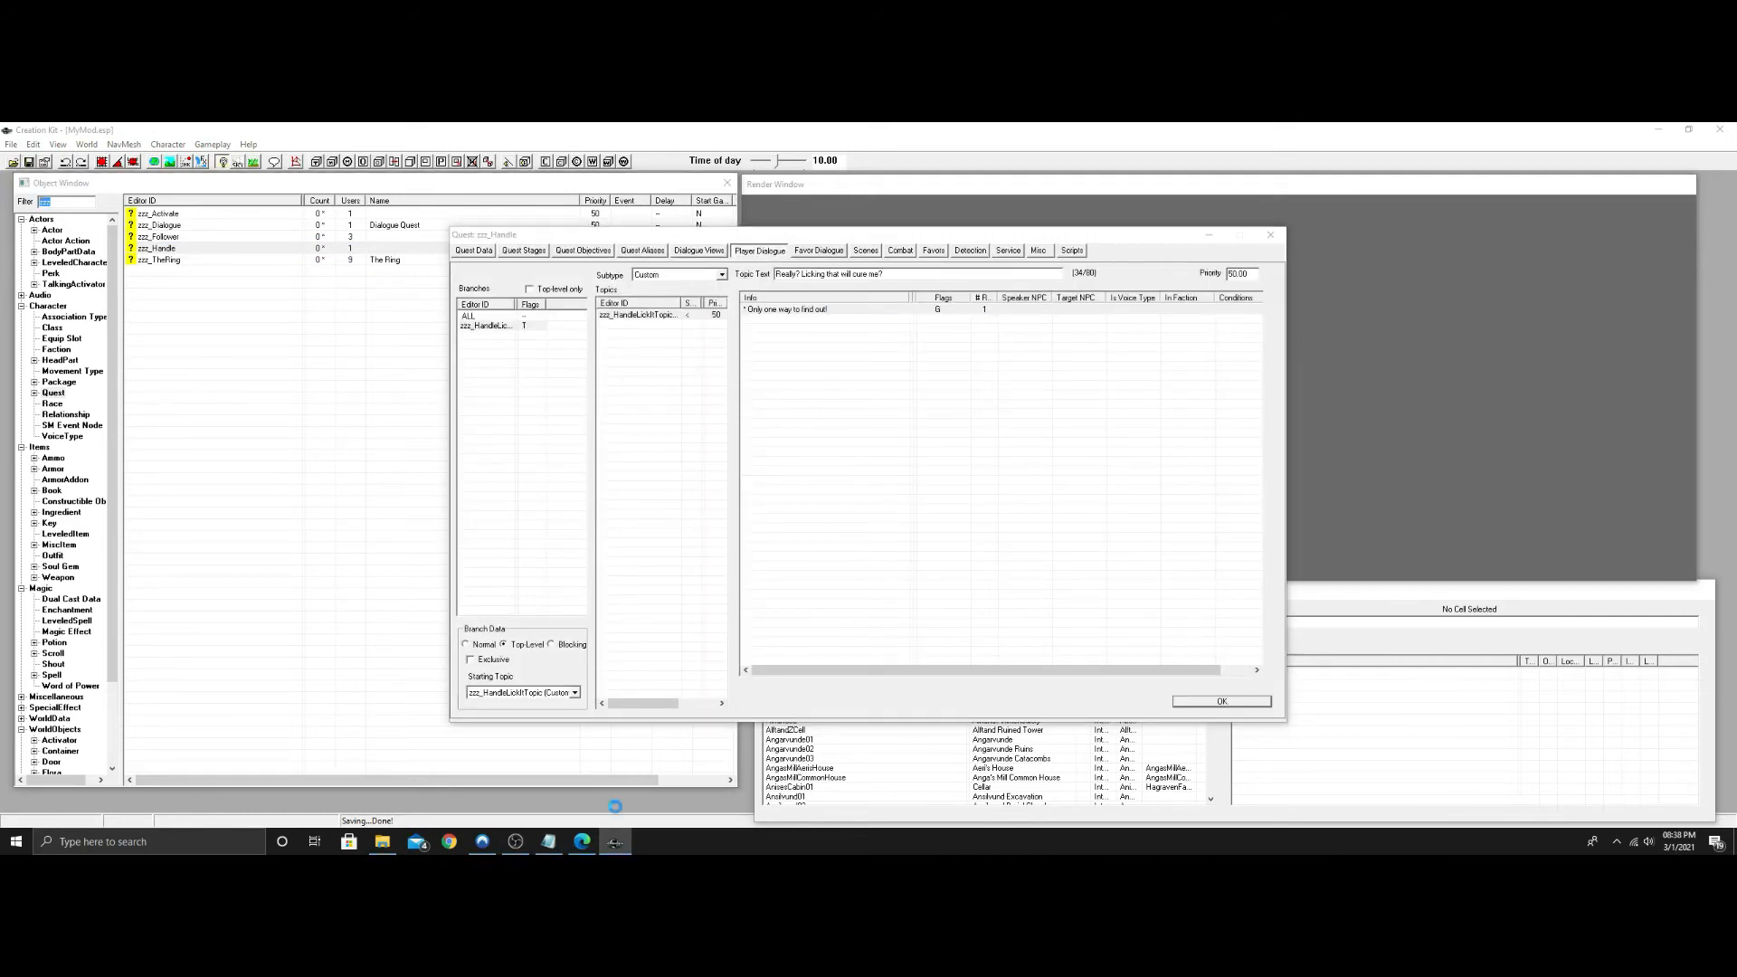
left_click(552, 840)
left_click_drag(1049, 472, 844, 472)
right_click(923, 472)
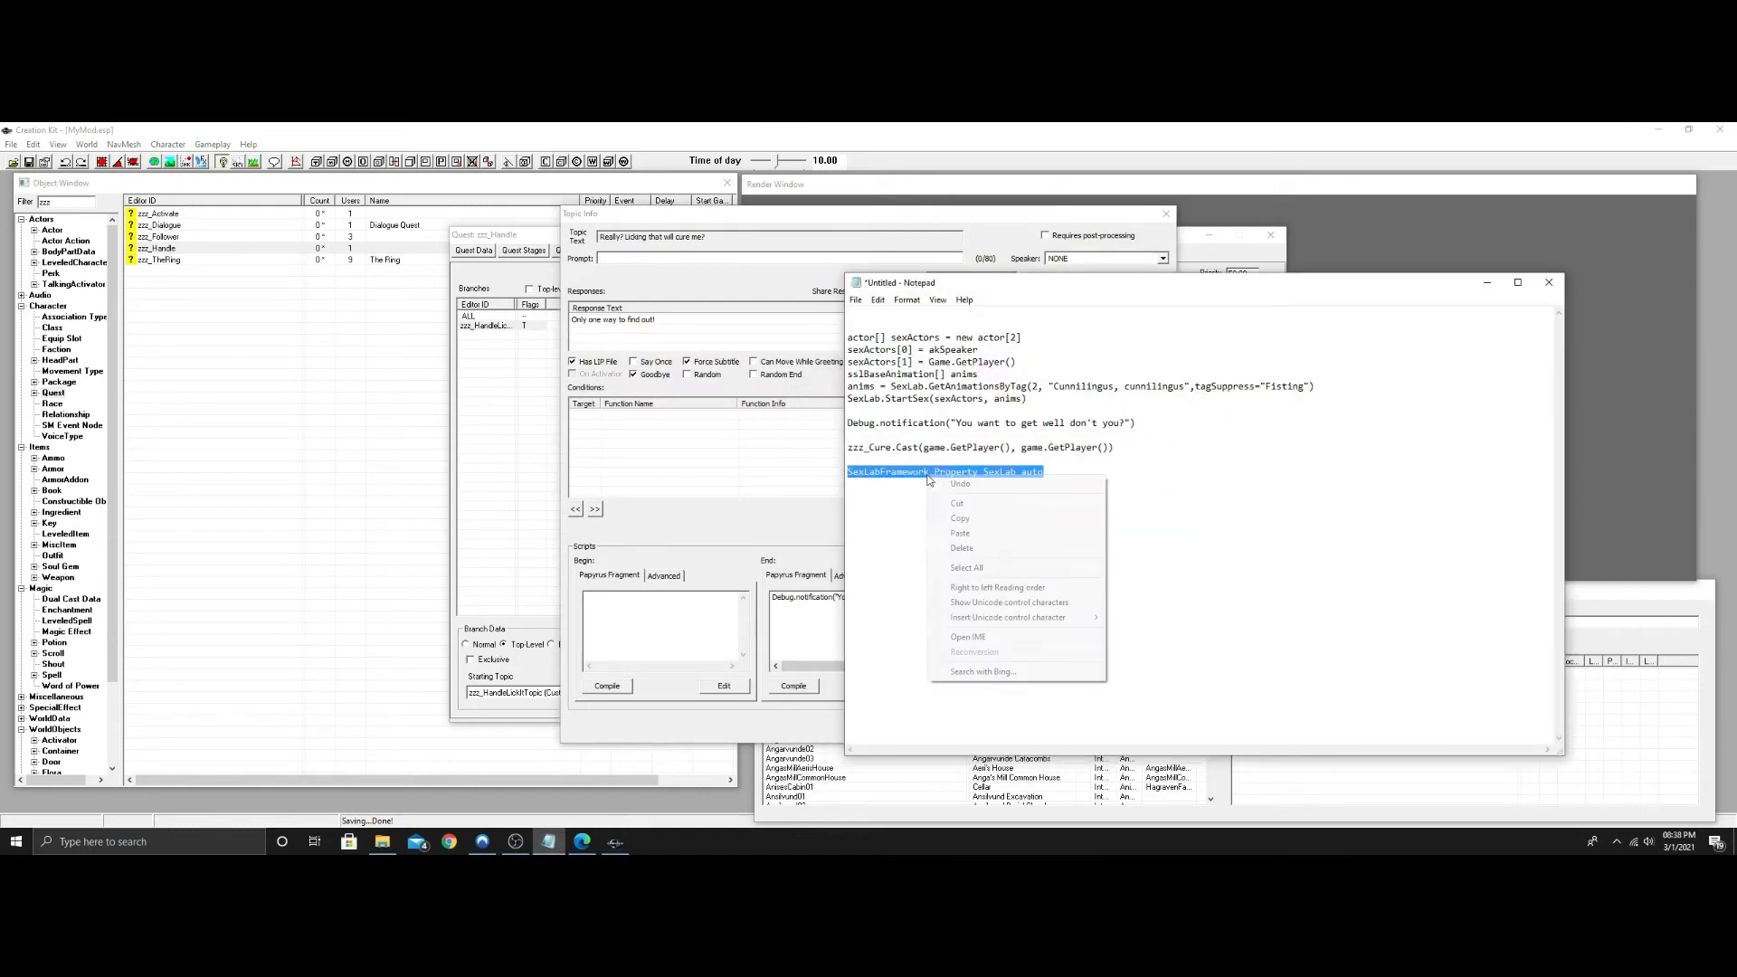
left_click(968, 518)
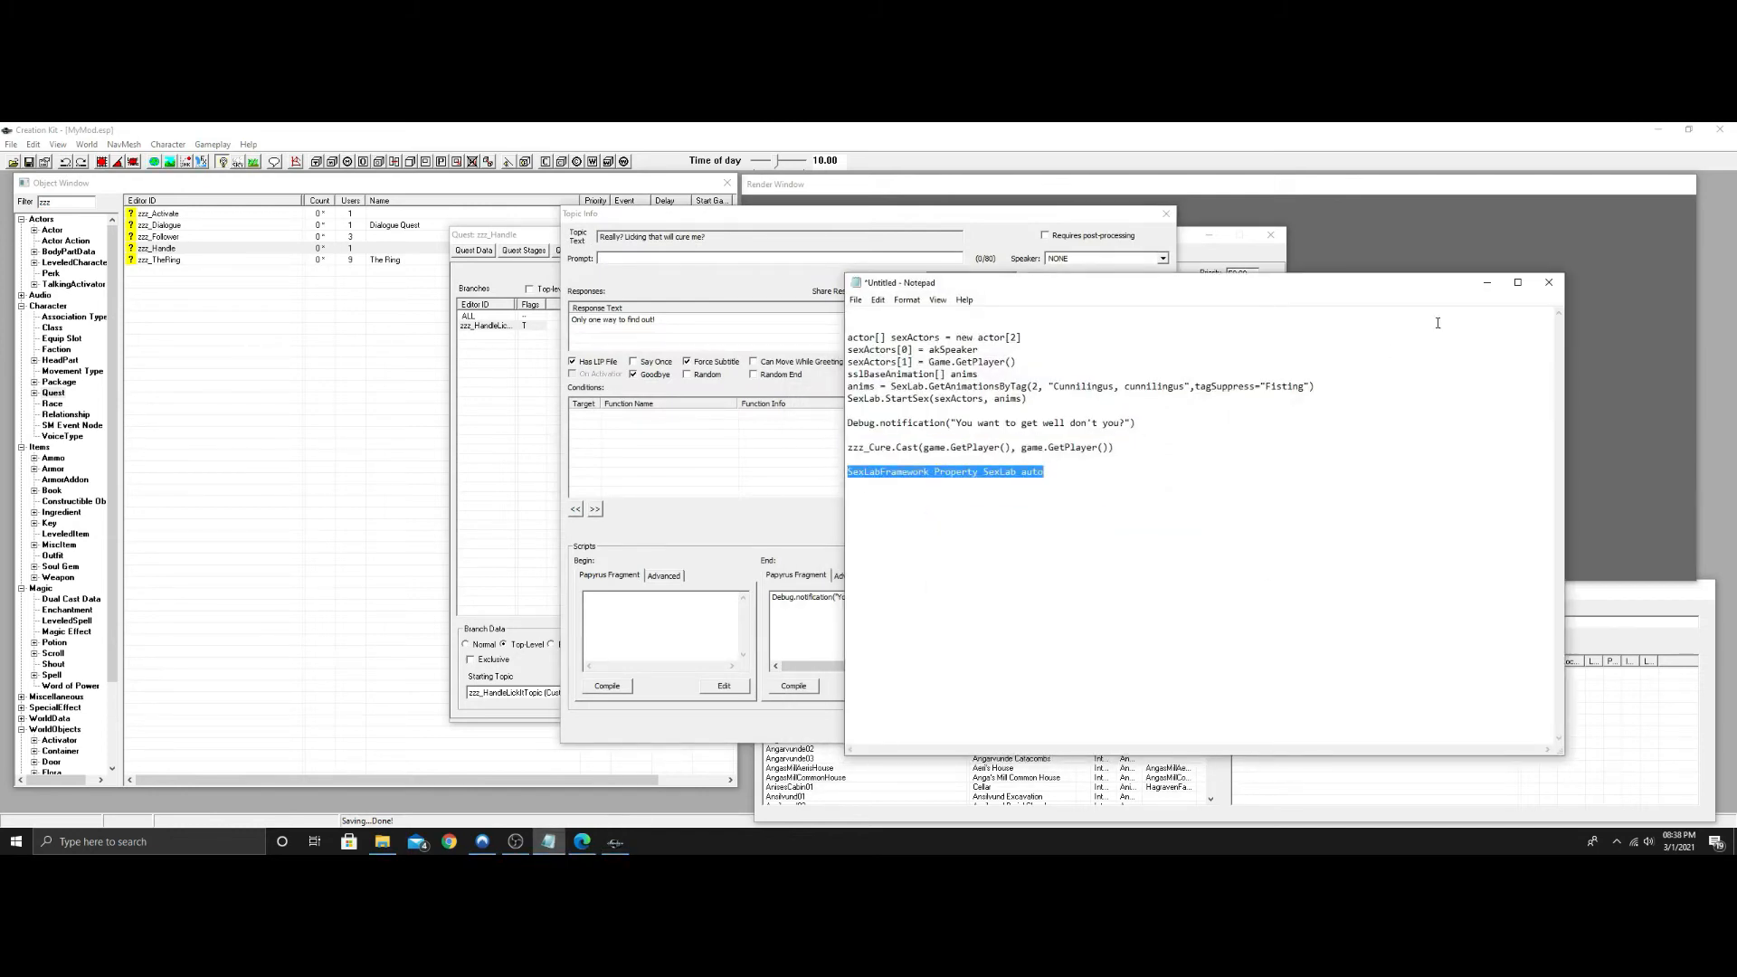
left_click(1486, 282)
Paste the copied SexLab property line at the end of the zzz_TheLick script source, save the script and close its editor.
left_click(979, 573)
right_click(984, 574)
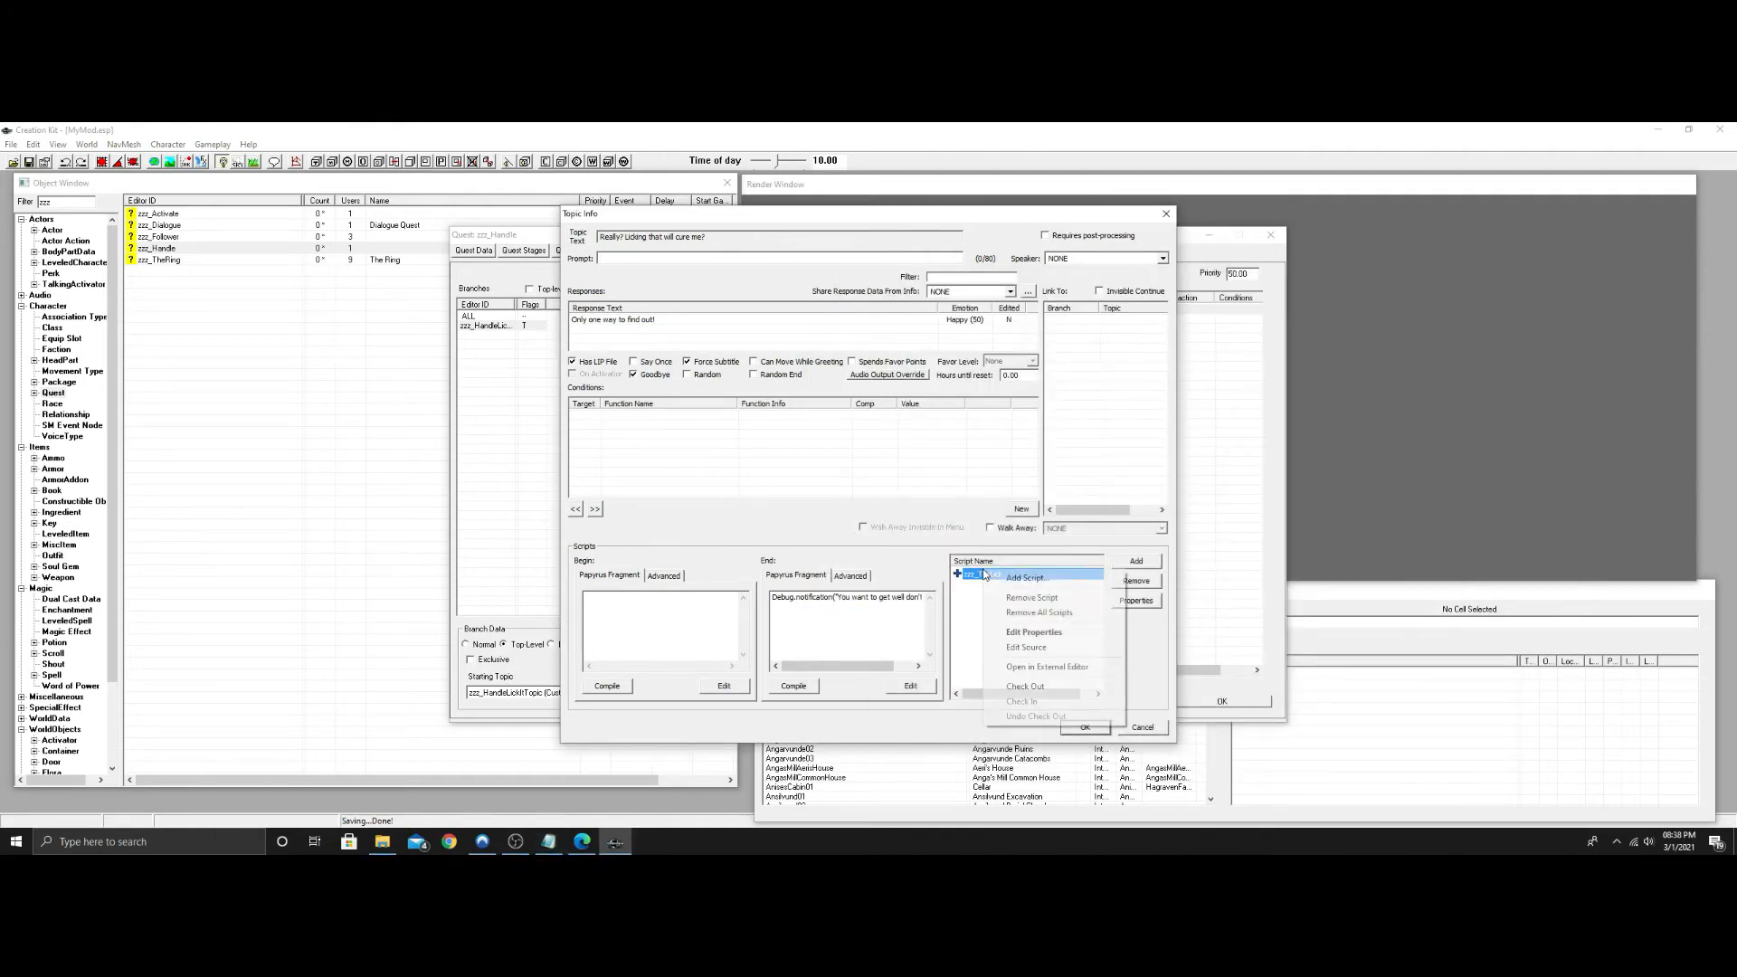
left_click(1026, 646)
scroll(1079, 290, "down", 1)
left_click(1038, 361)
key("Return")
key("Return")
key("ctrl+v")
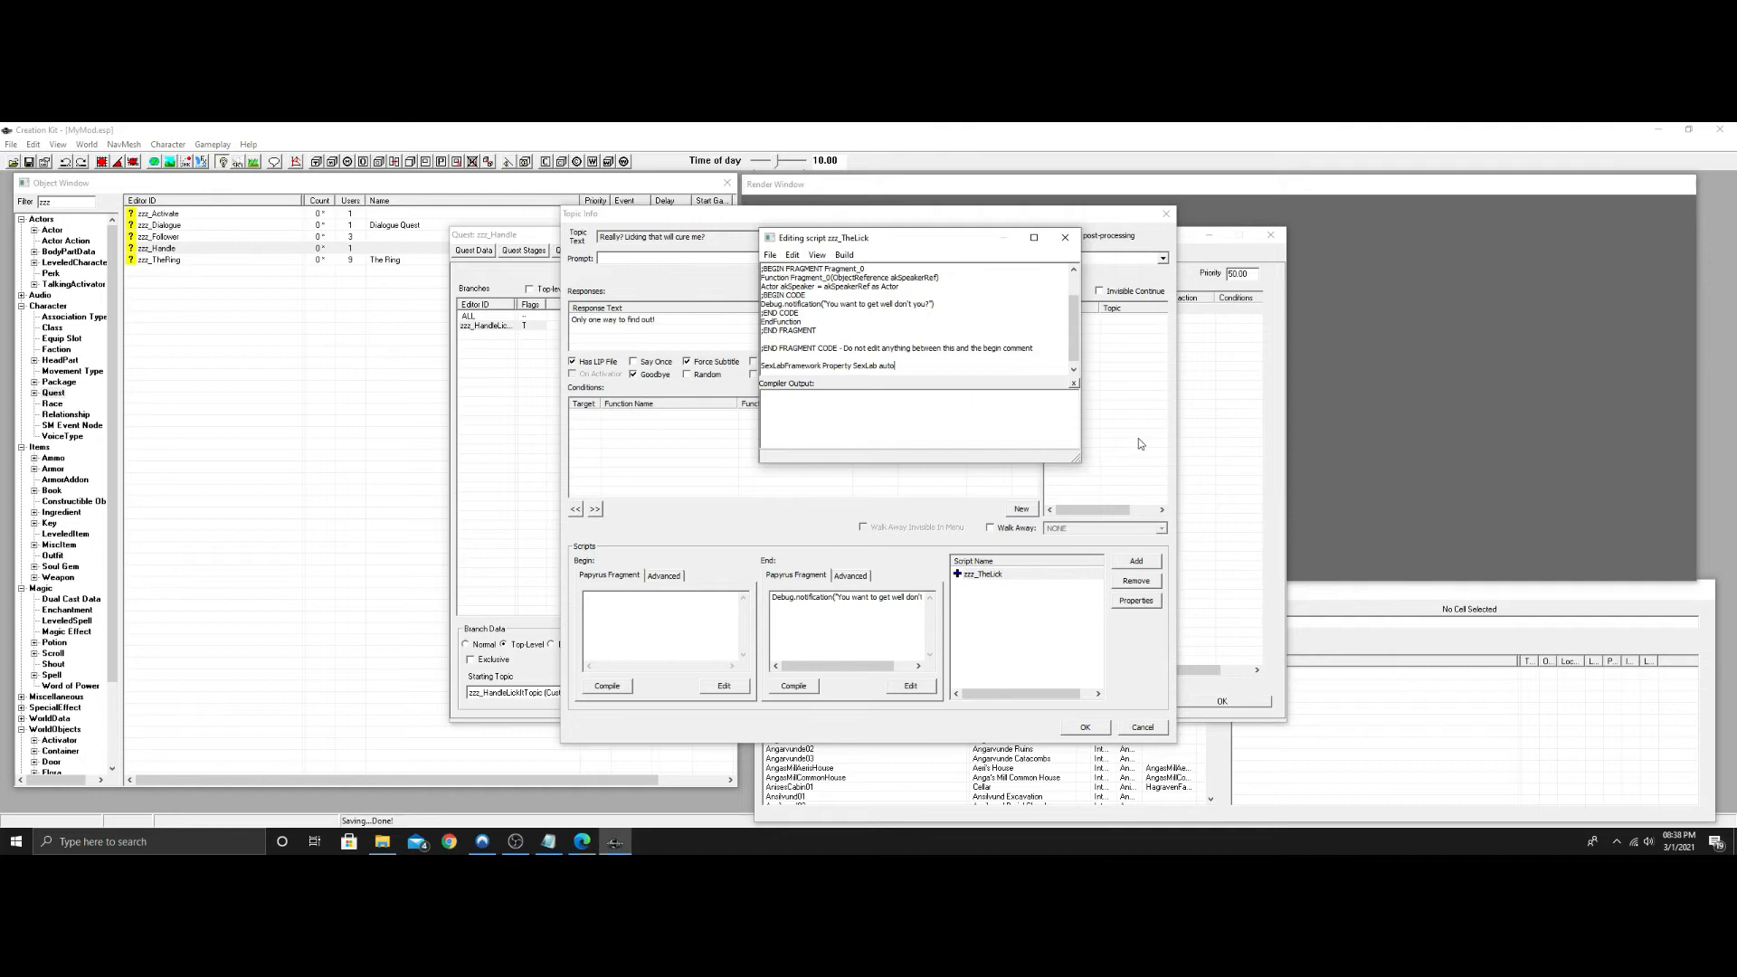
left_click(770, 254)
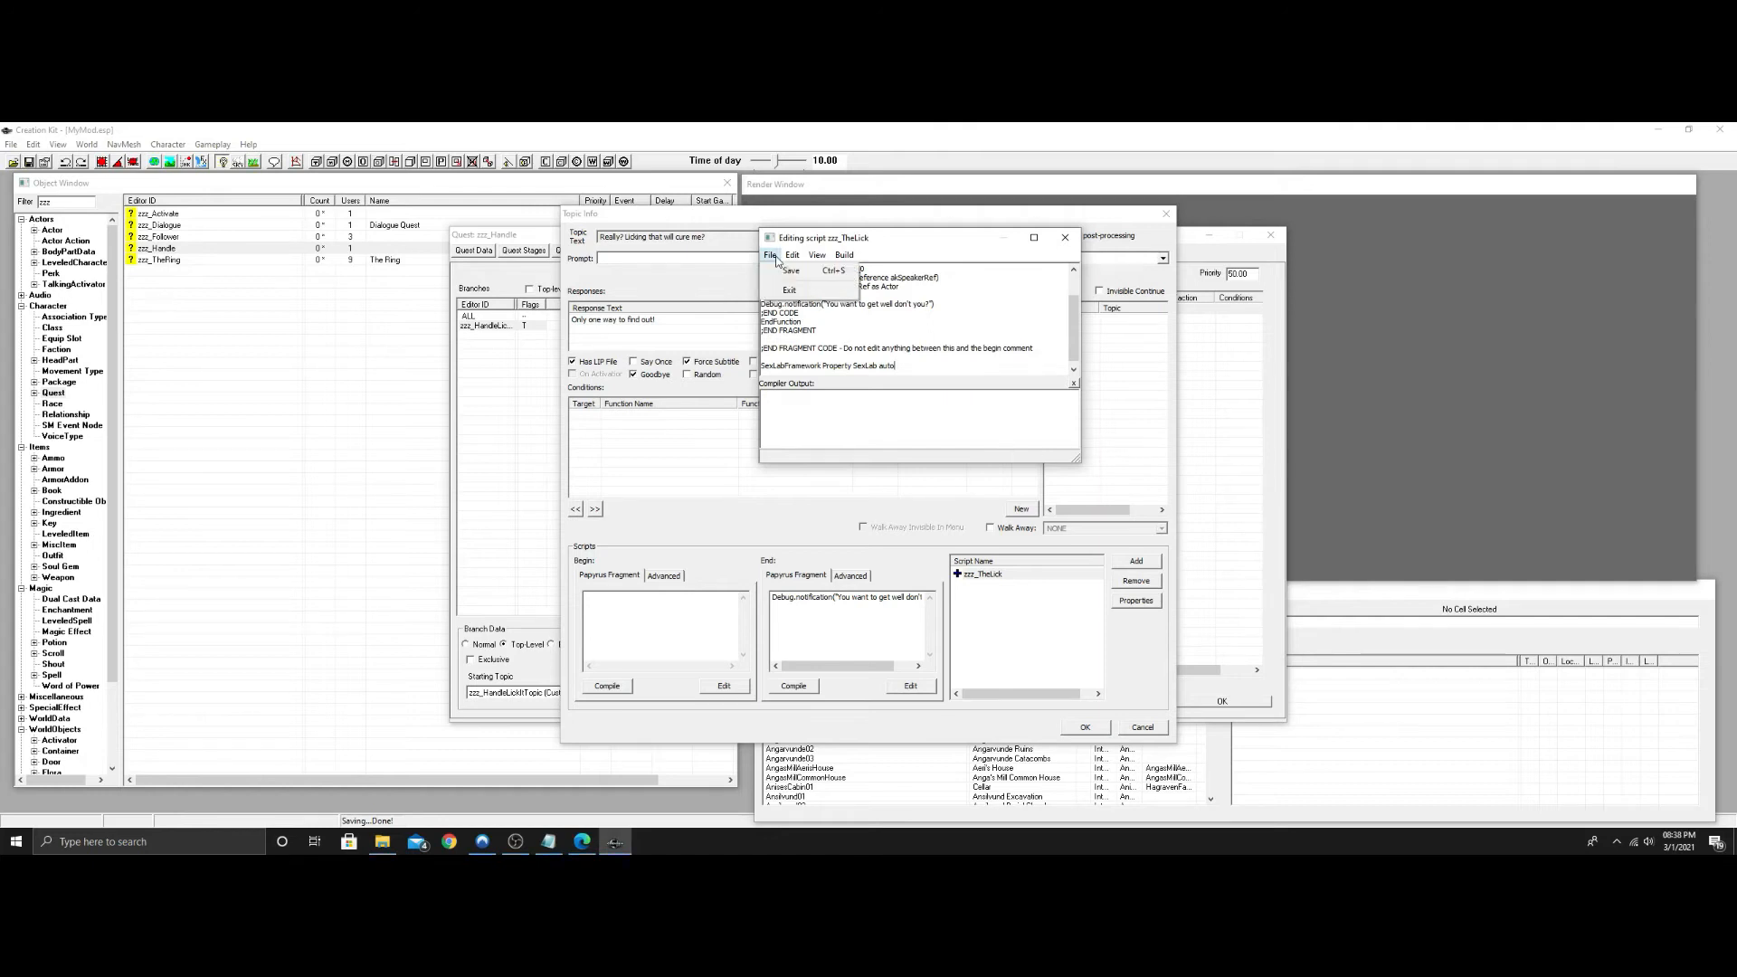
left_click(784, 269)
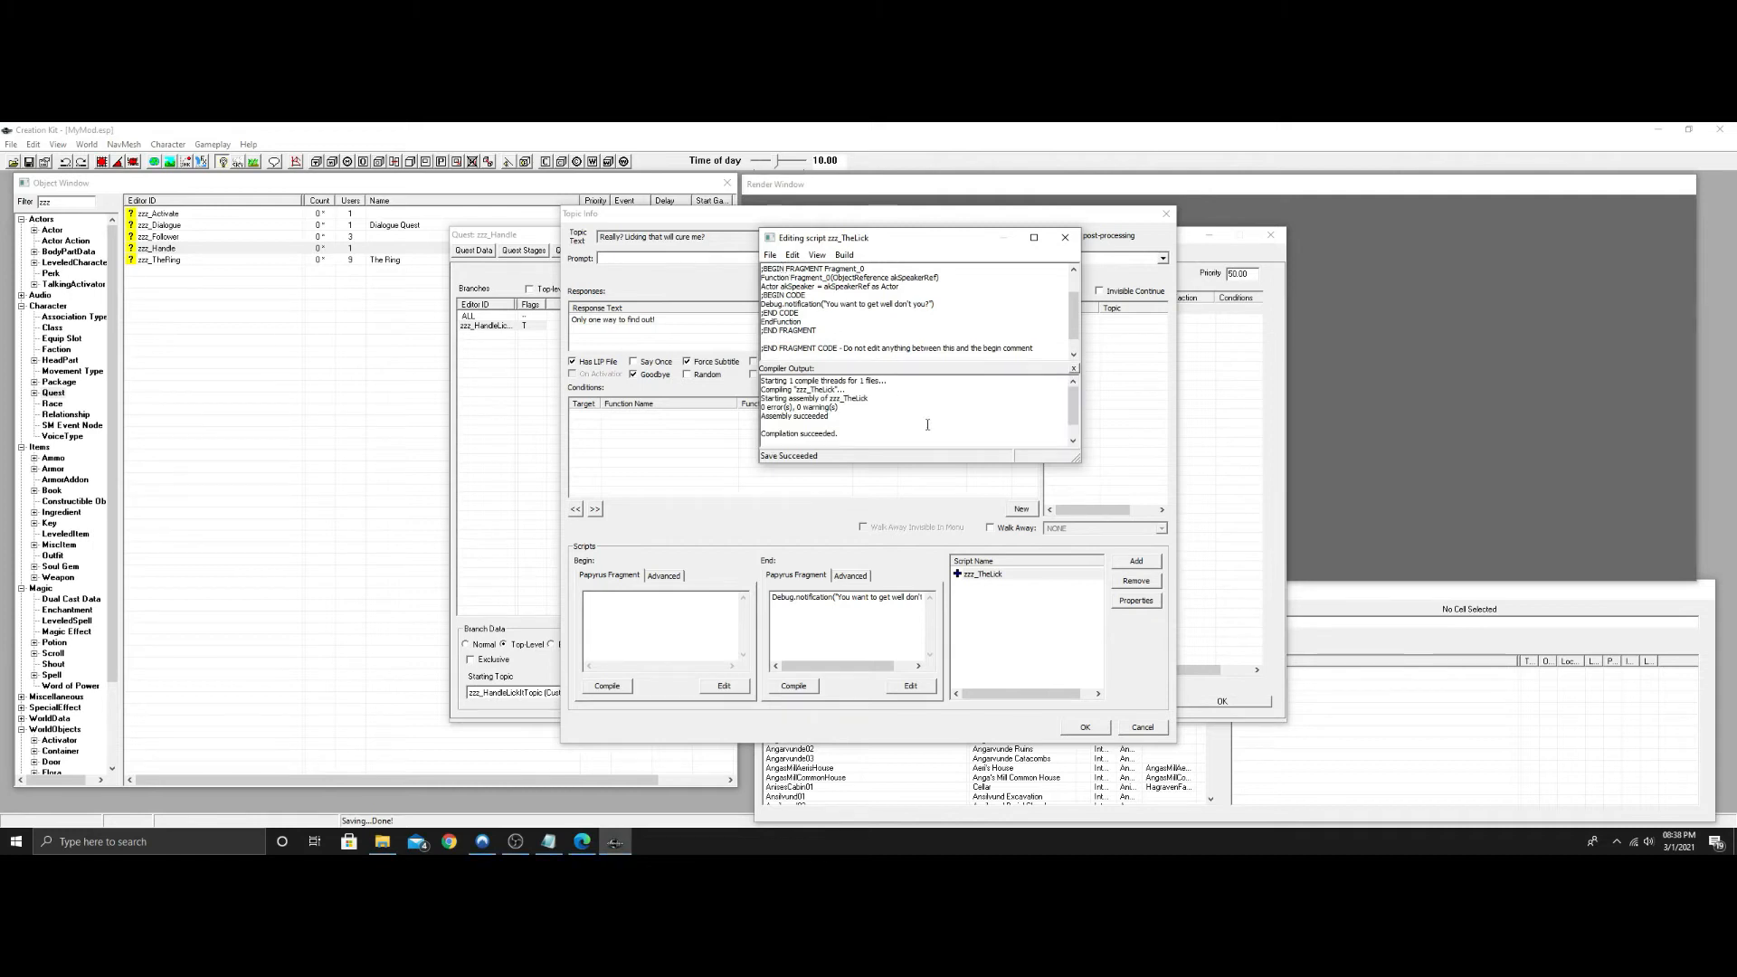
left_click(1065, 237)
Assign a value to the SexLab property of the zzz_TheLick script and save the topic info and quest.
right_click(1015, 575)
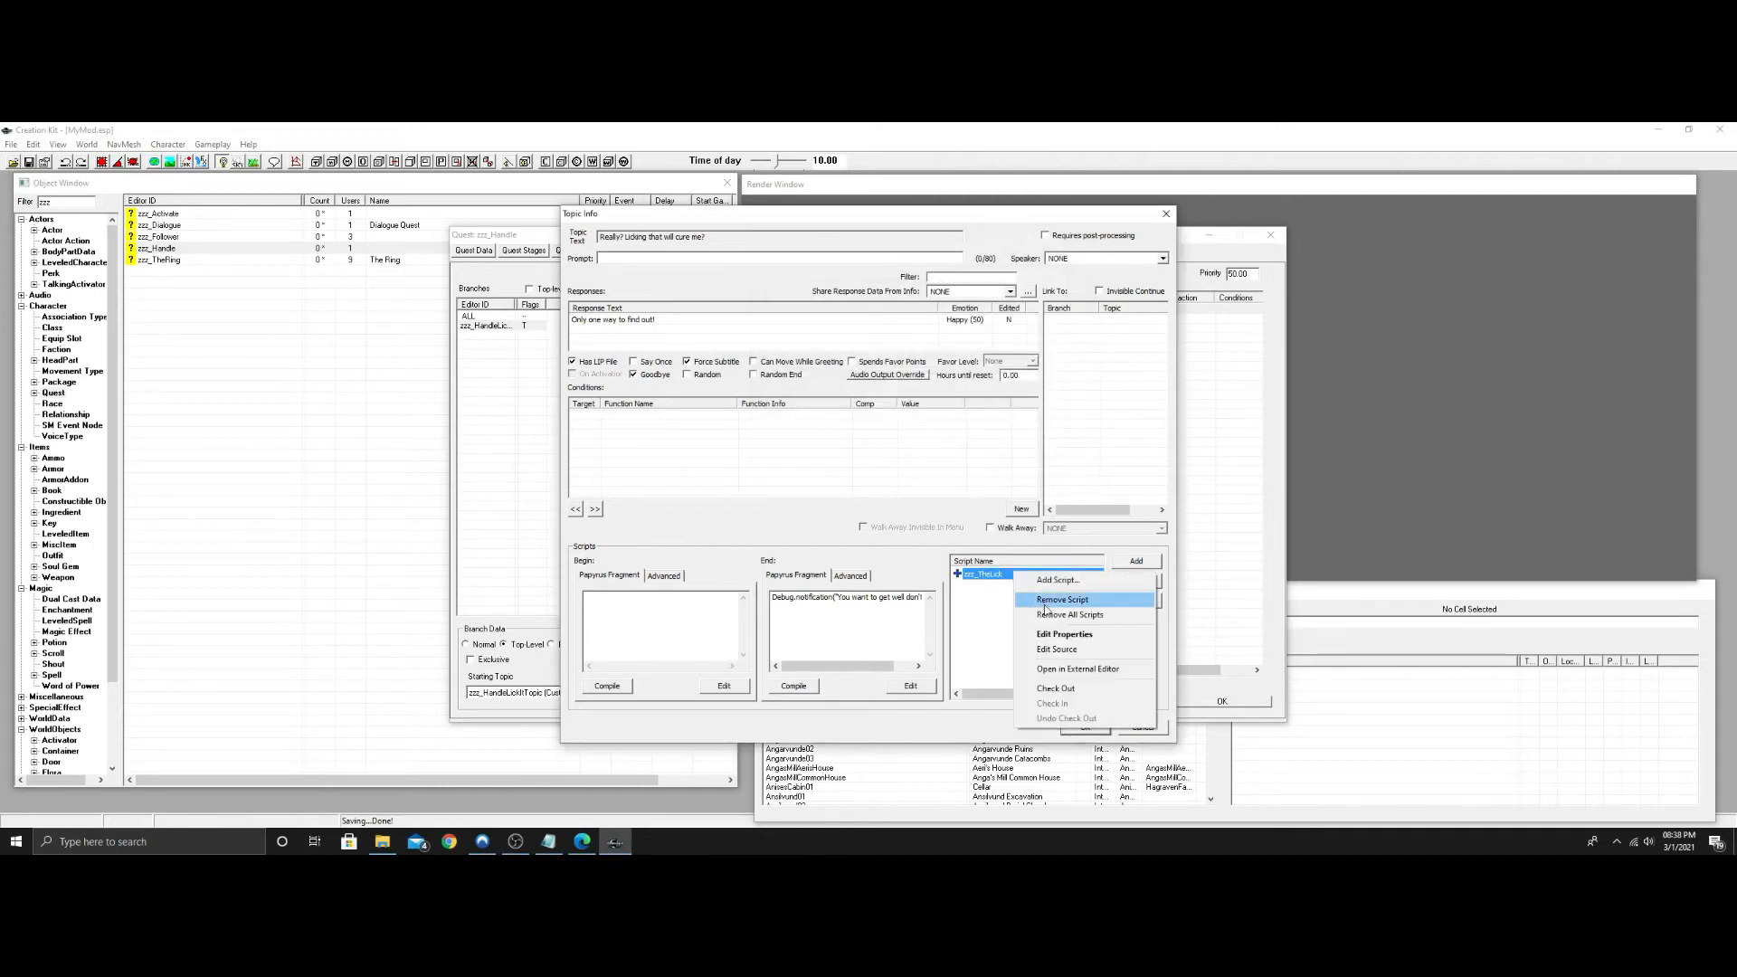
left_click(1054, 636)
left_click(606, 272)
left_click(921, 274)
left_click(873, 274)
left_click(841, 290)
left_click(855, 431)
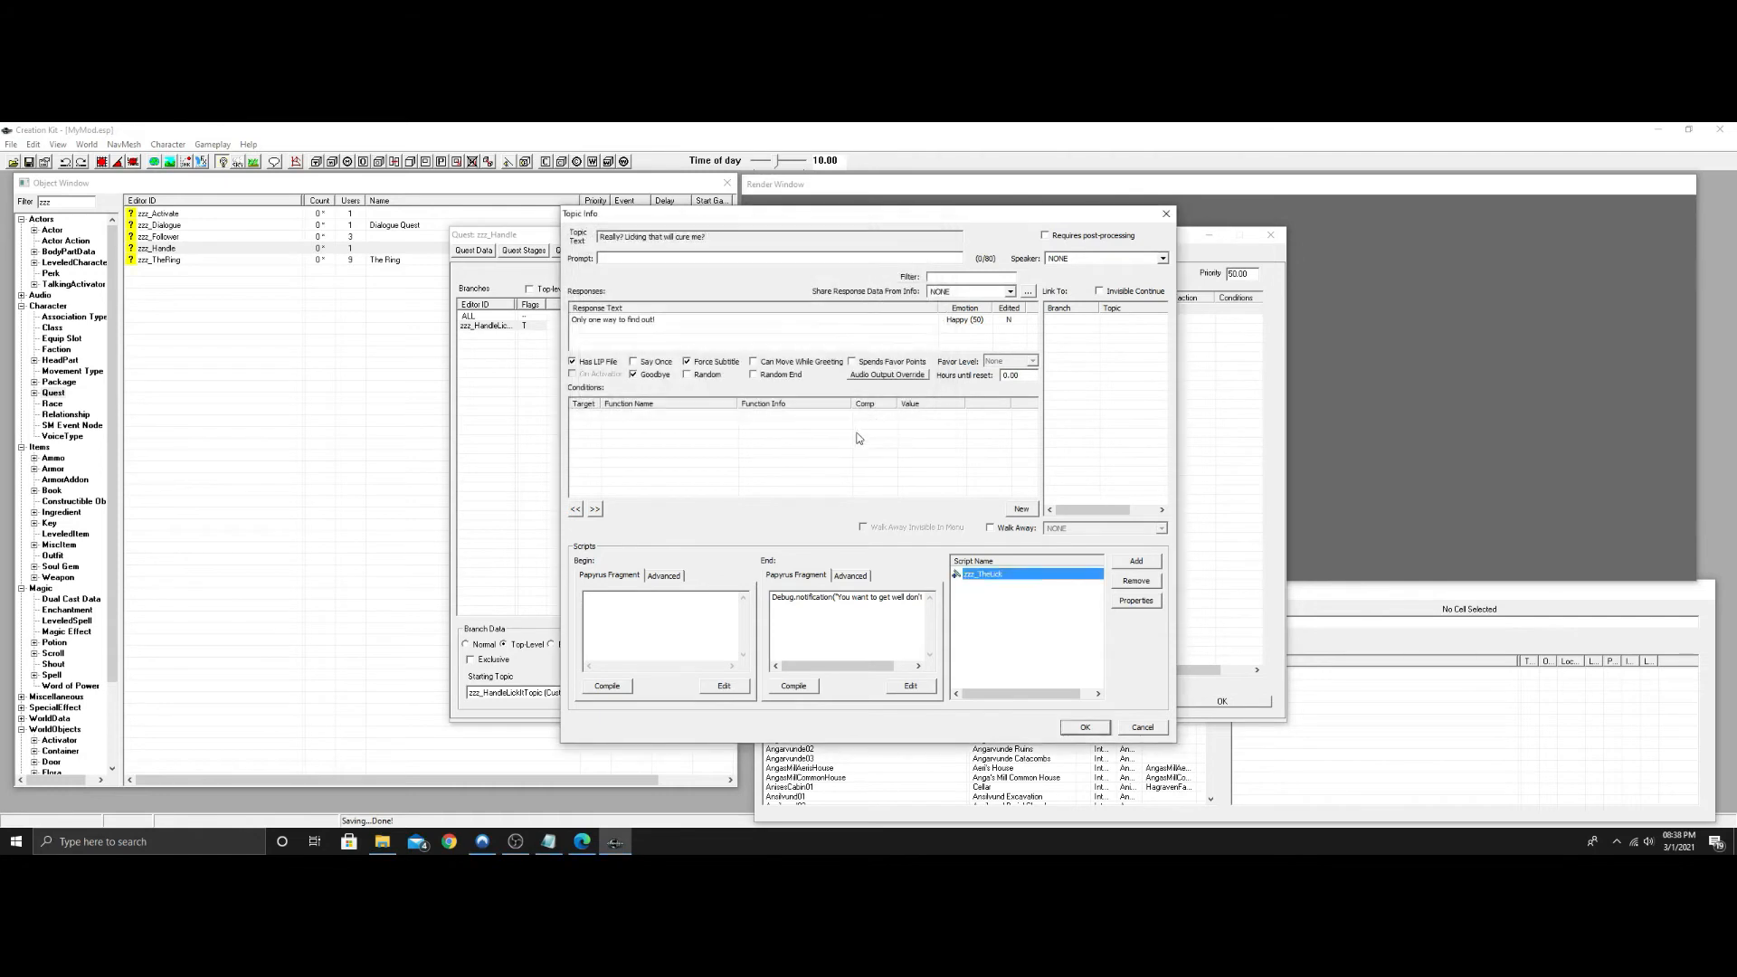
left_click(1085, 728)
left_click(1221, 701)
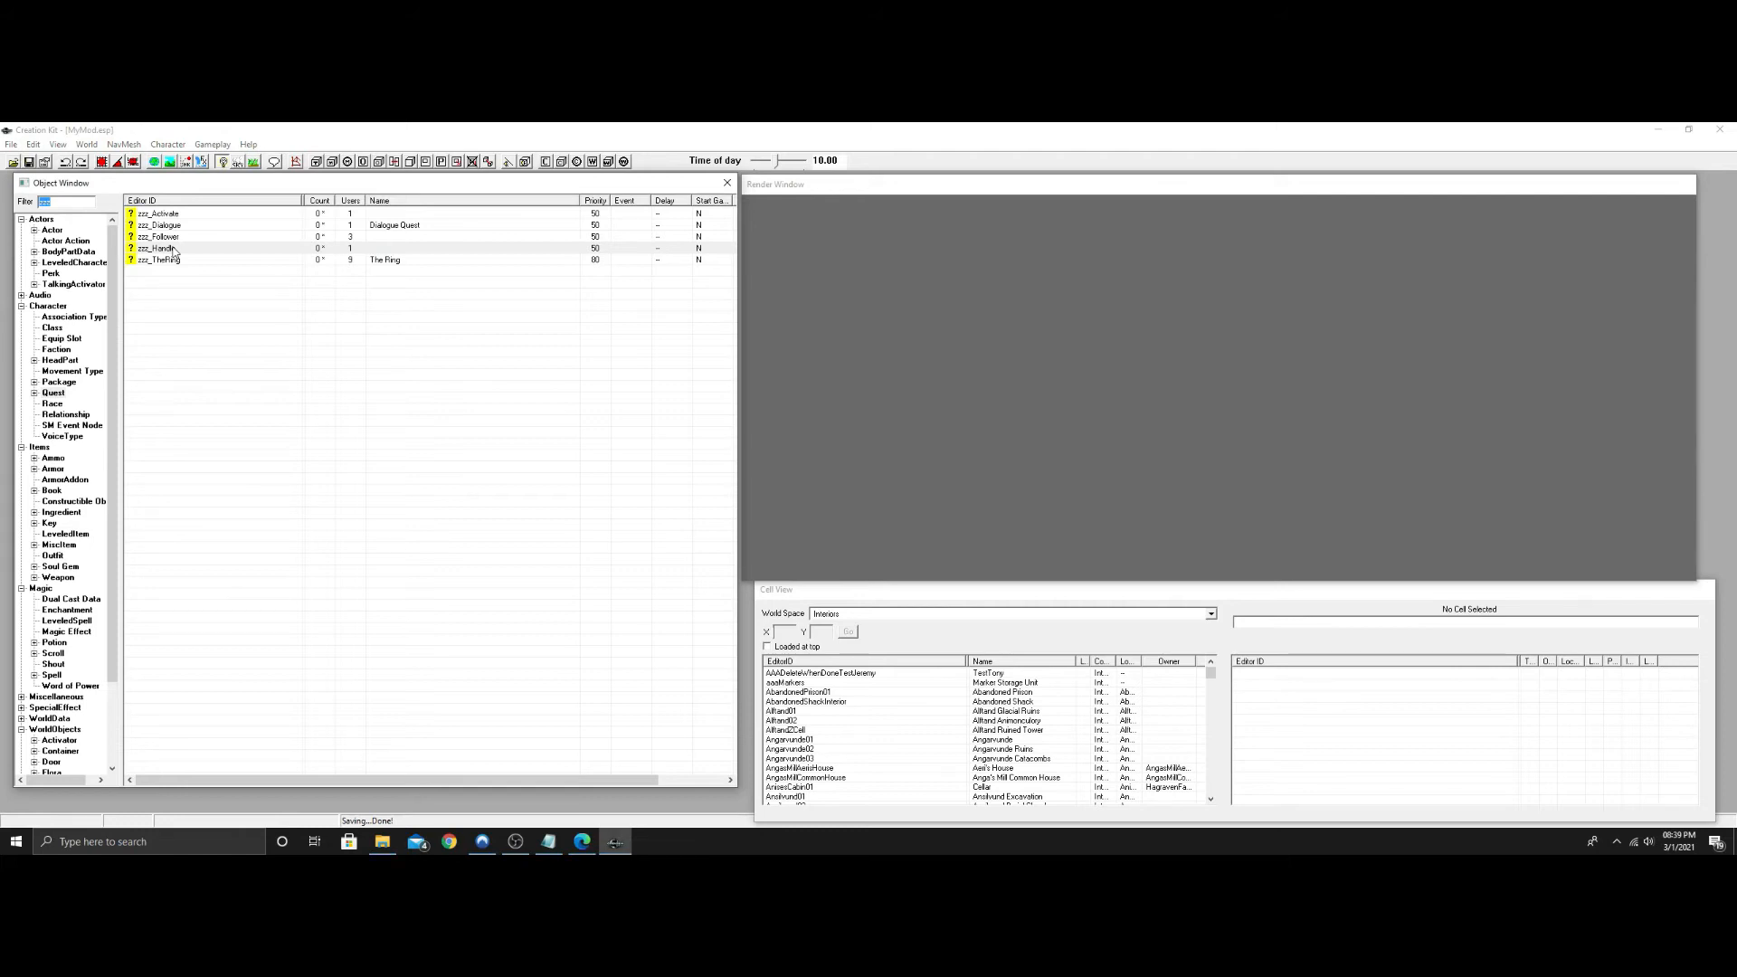
Reopen the "Only one way to find out!" info and add a SPELL property named ZZZ_TheCure to the zzz_TheLick script.
double_click(174, 251)
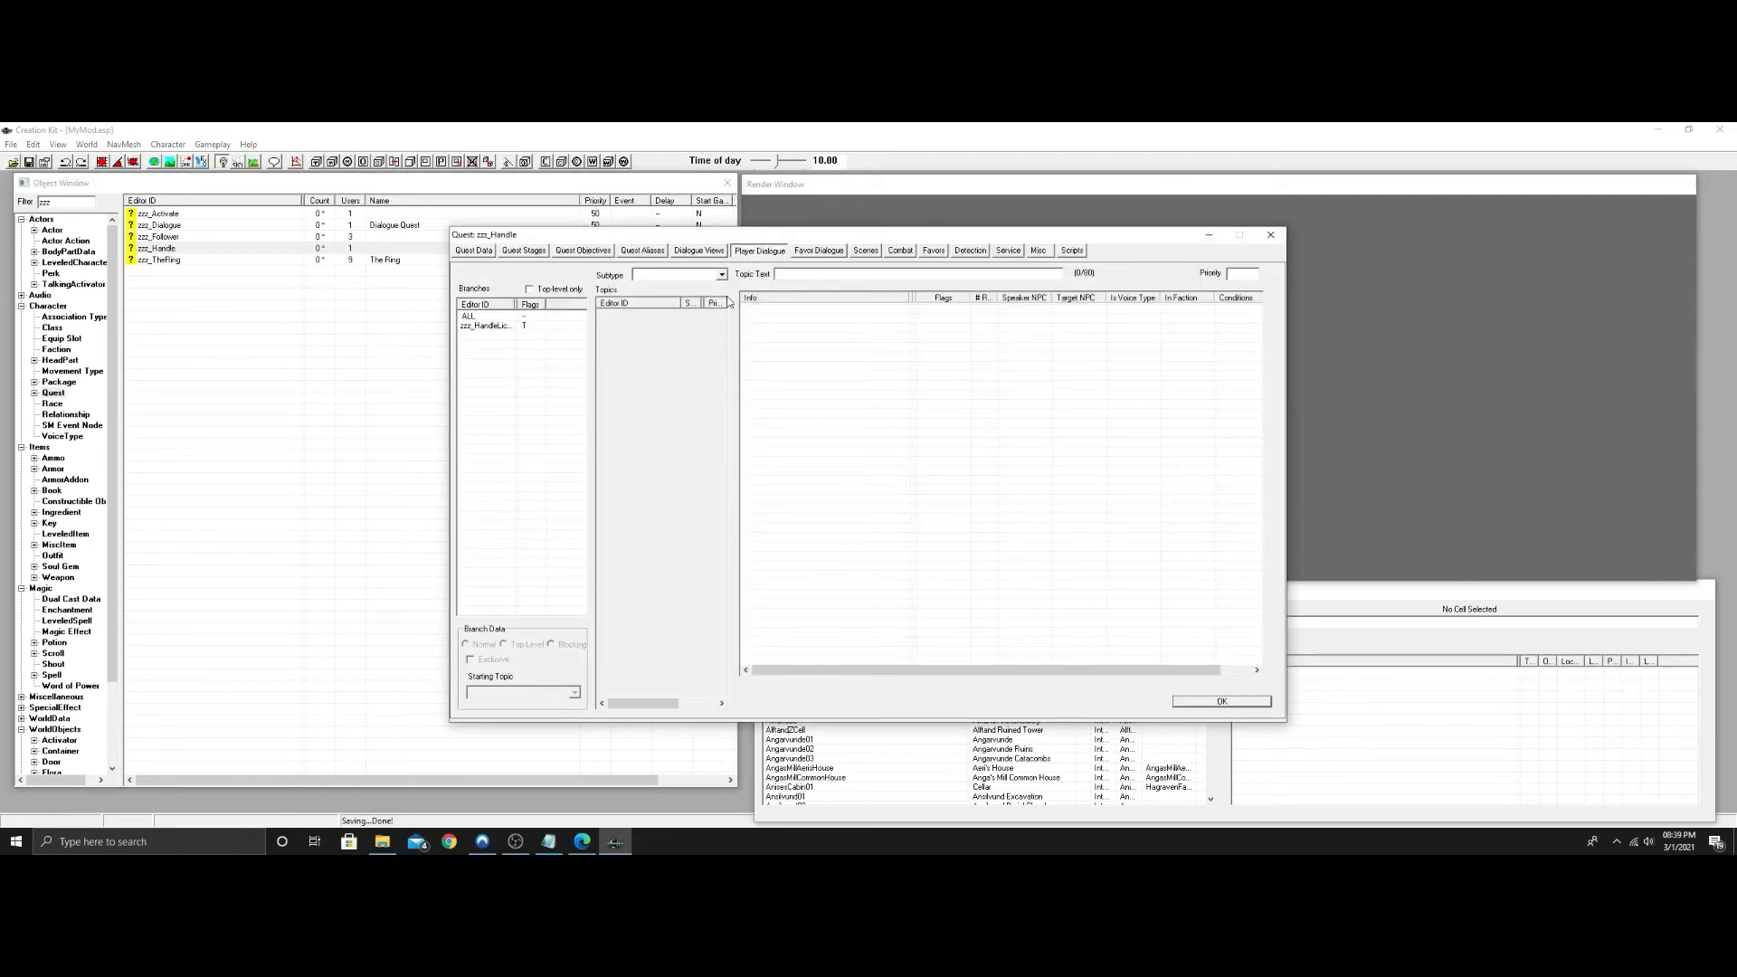
left_click(498, 326)
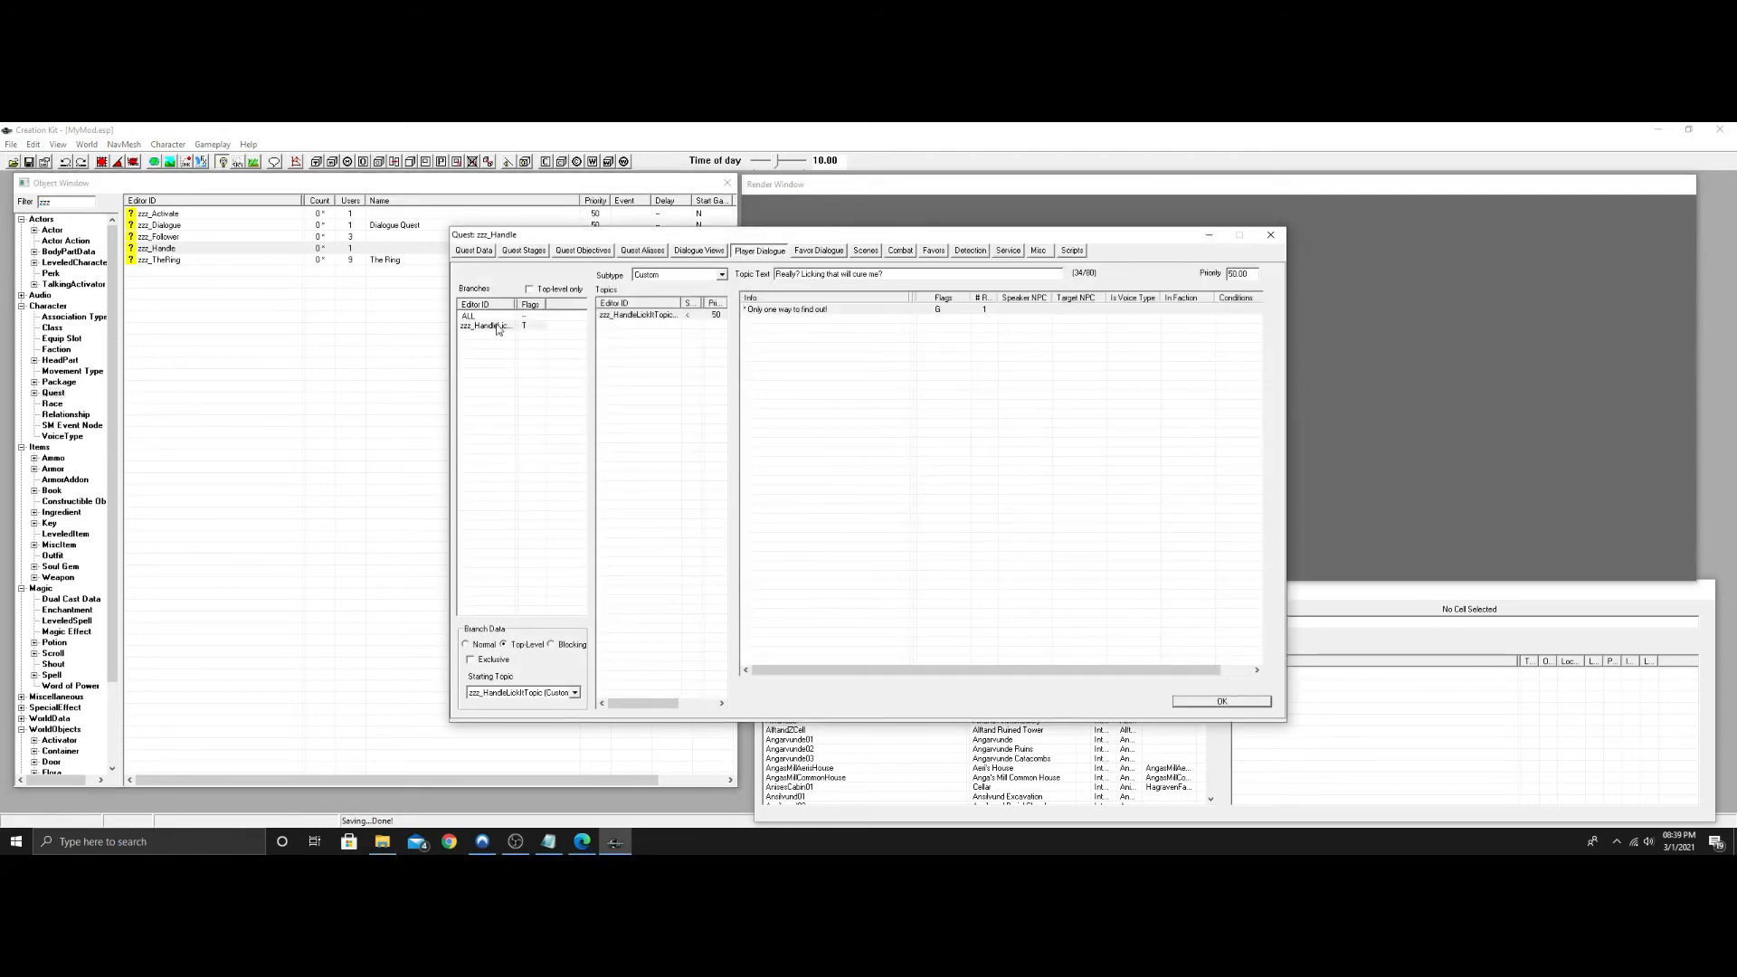
double_click(814, 309)
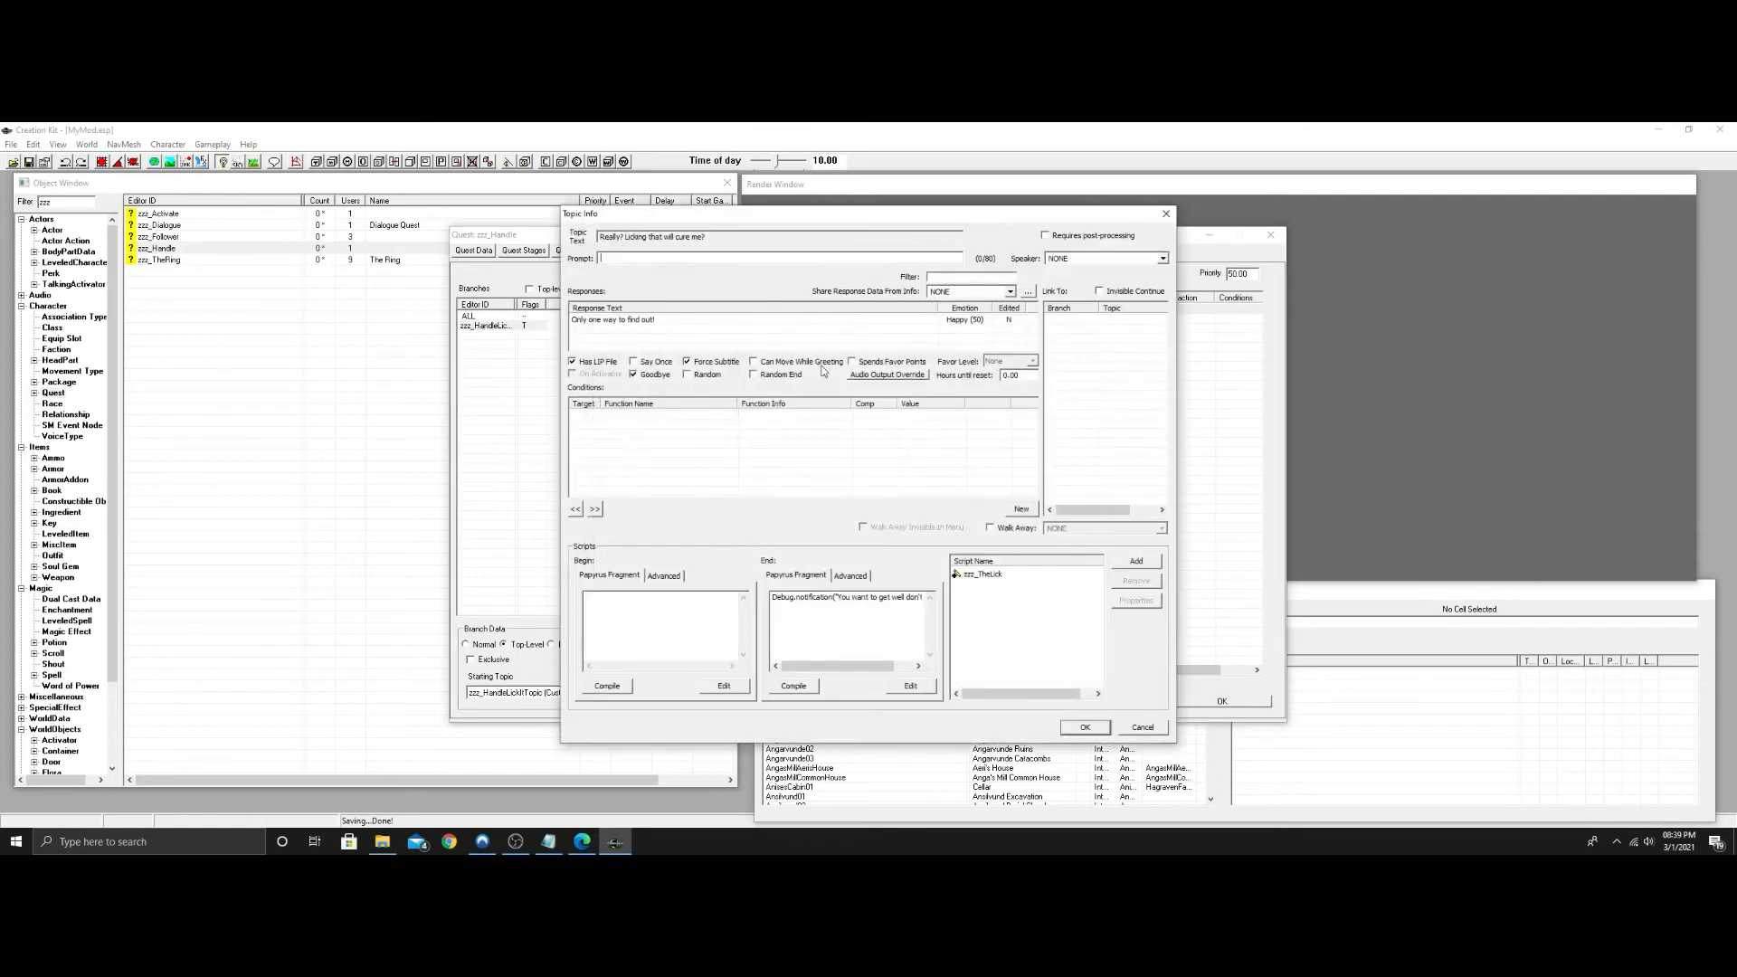
right_click(989, 576)
left_click(1031, 637)
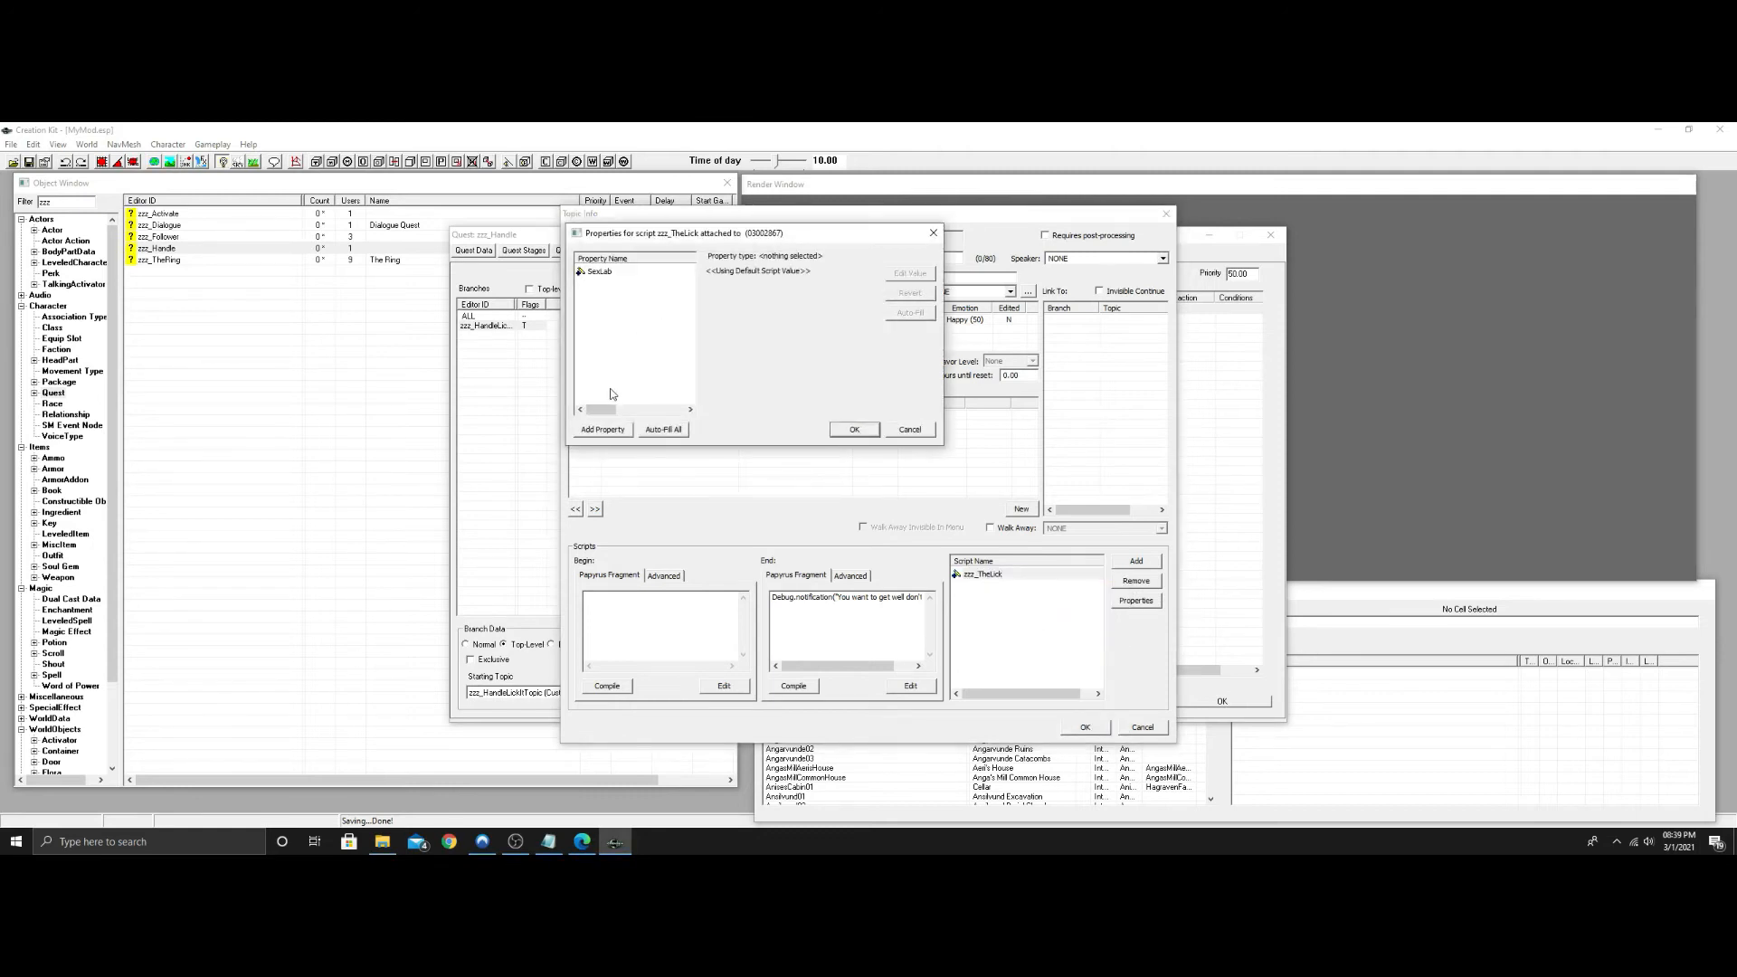
left_click(618, 431)
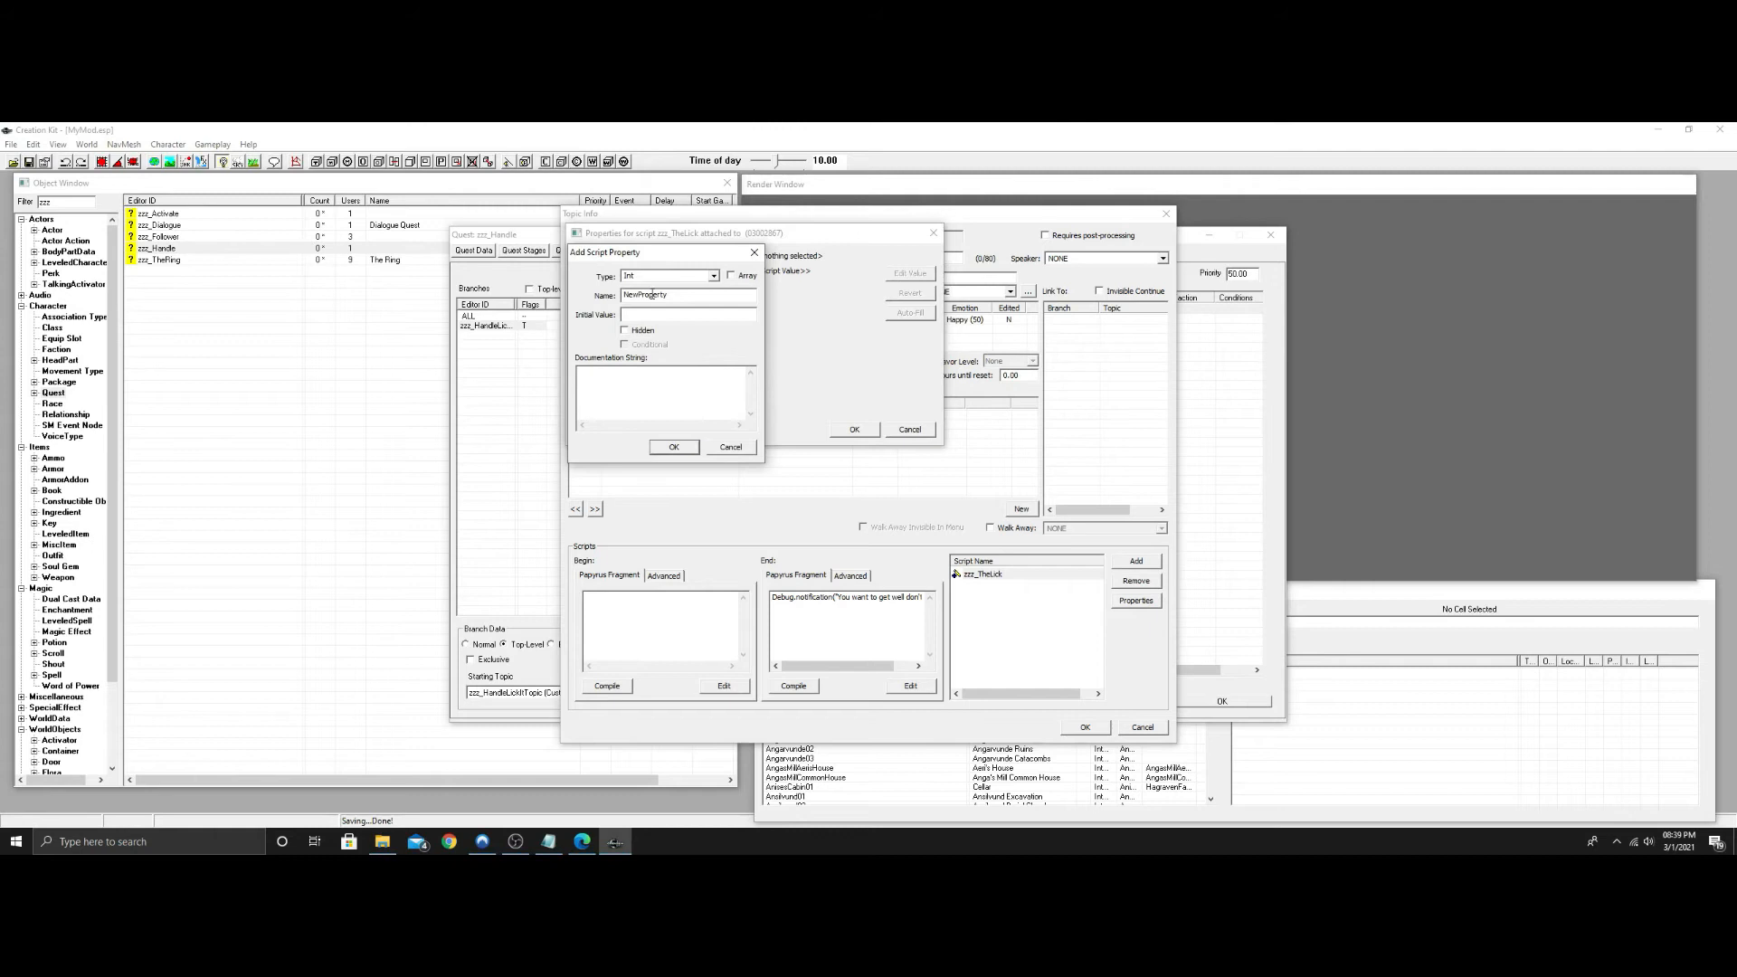
left_click(713, 276)
scroll(688, 356, "down", 3)
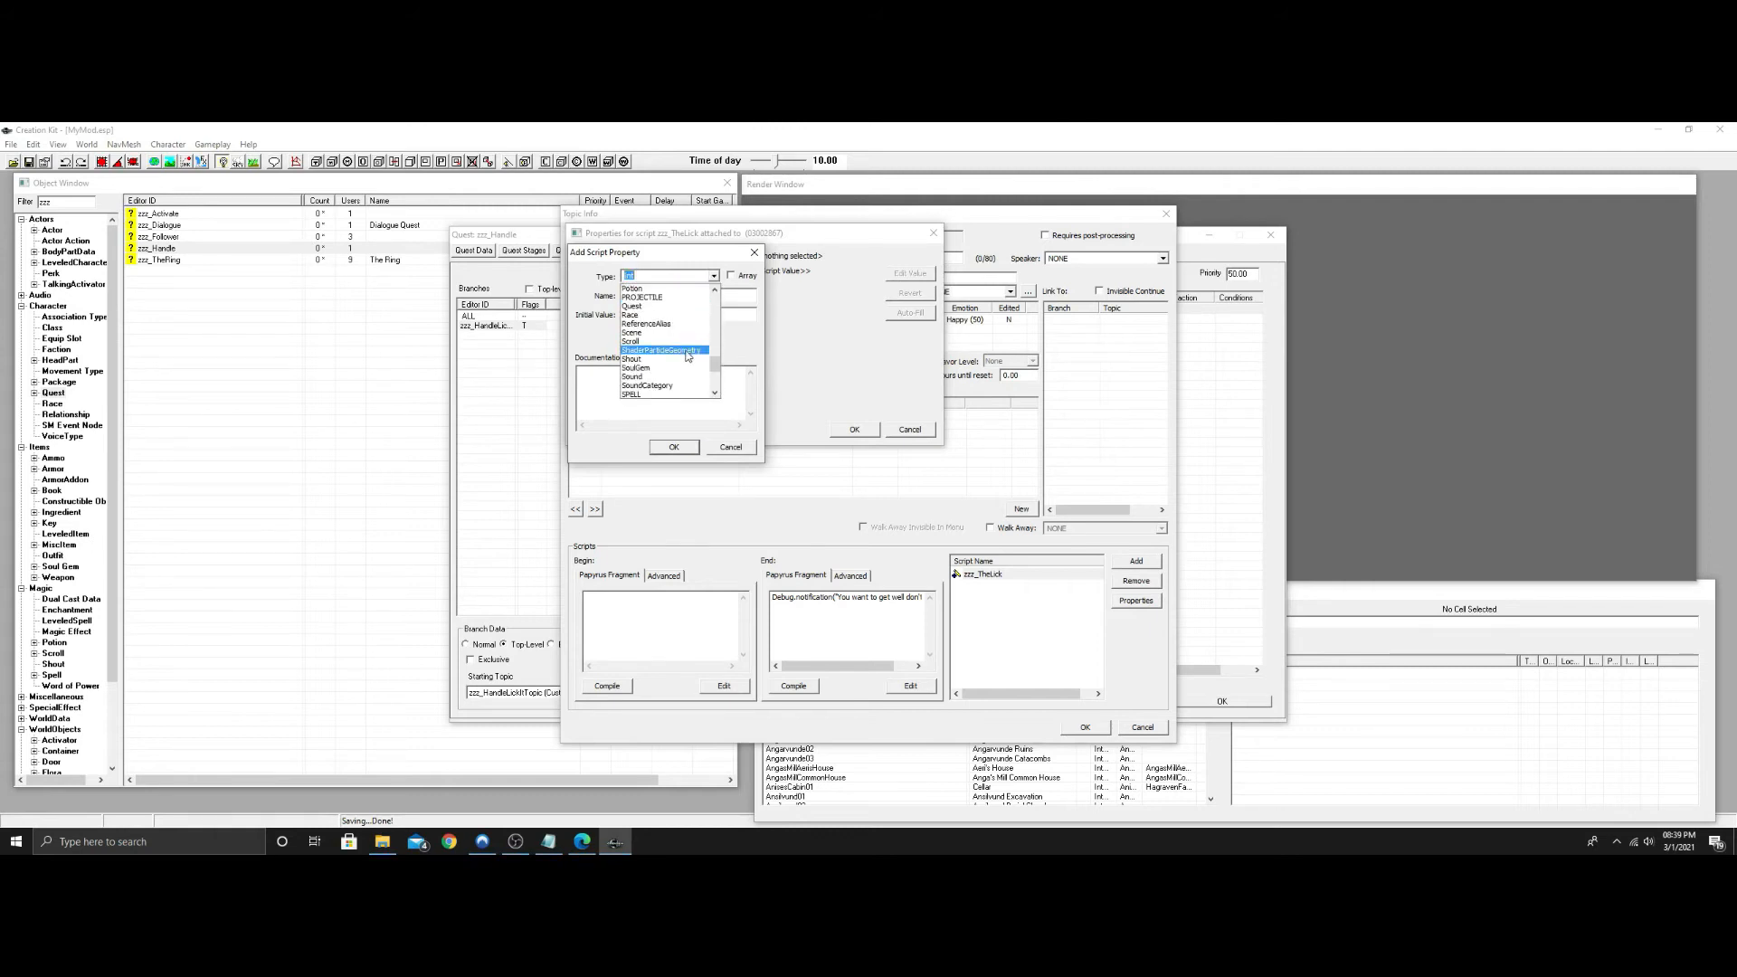
scroll(688, 353, "down", 2)
left_click(673, 347)
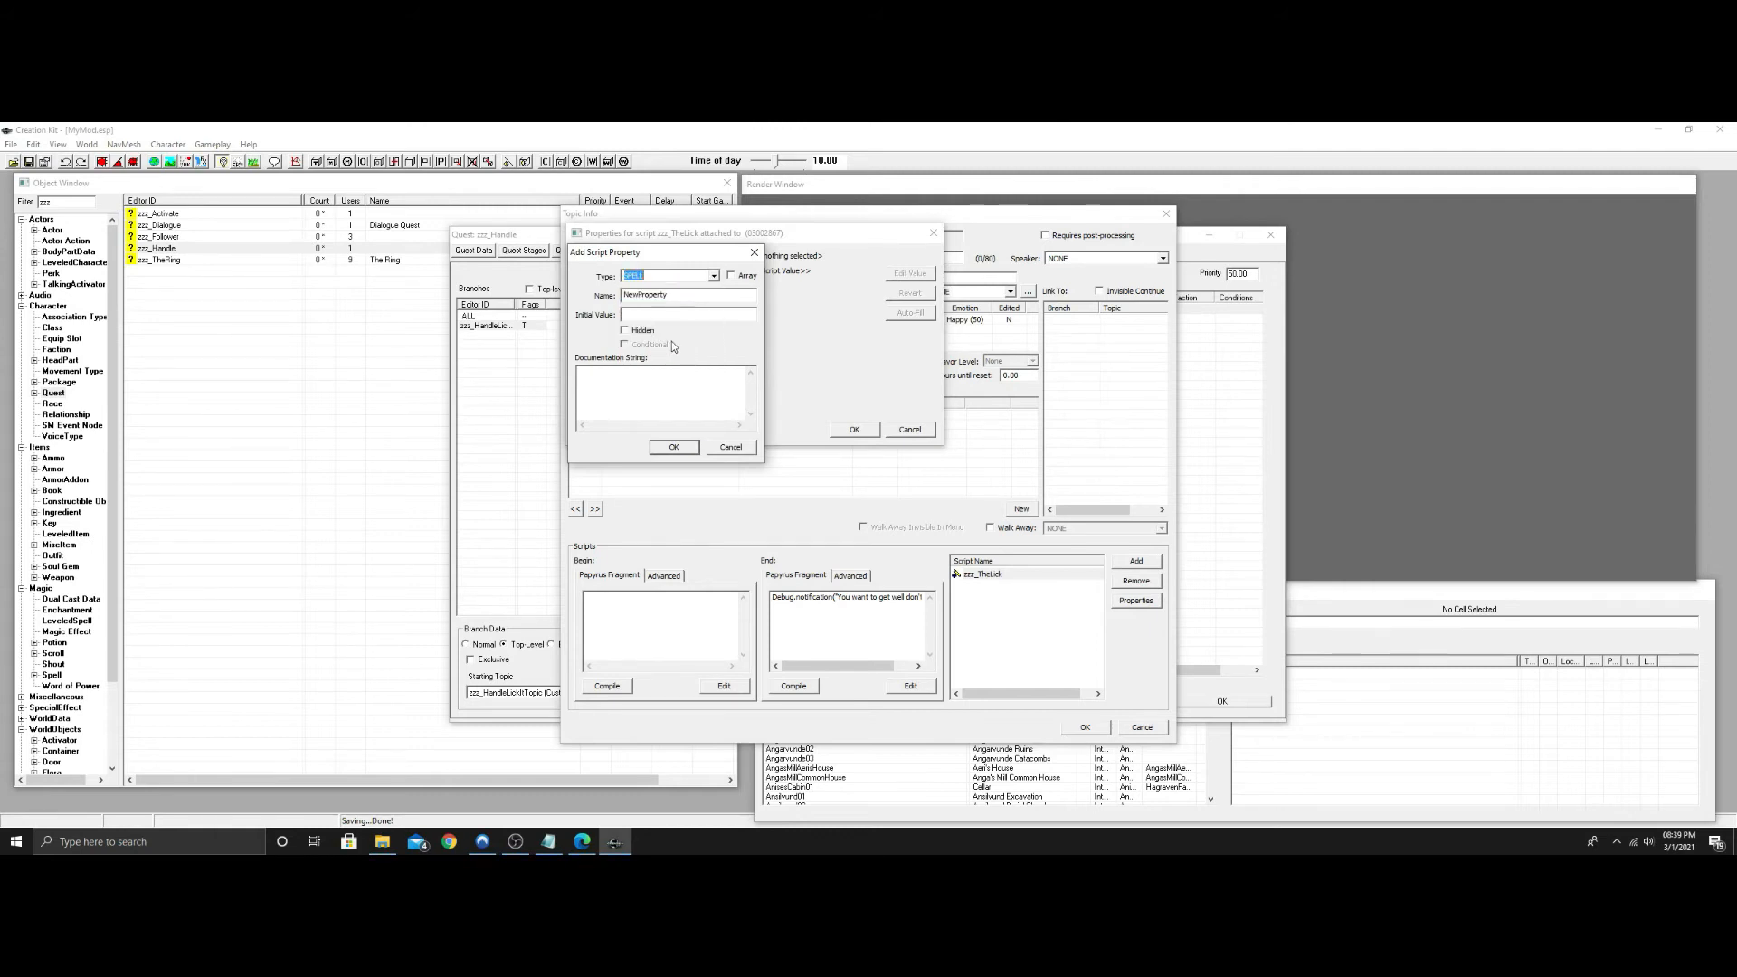
key("Tab")
type("zzzTheCur_")
left_click(673, 446)
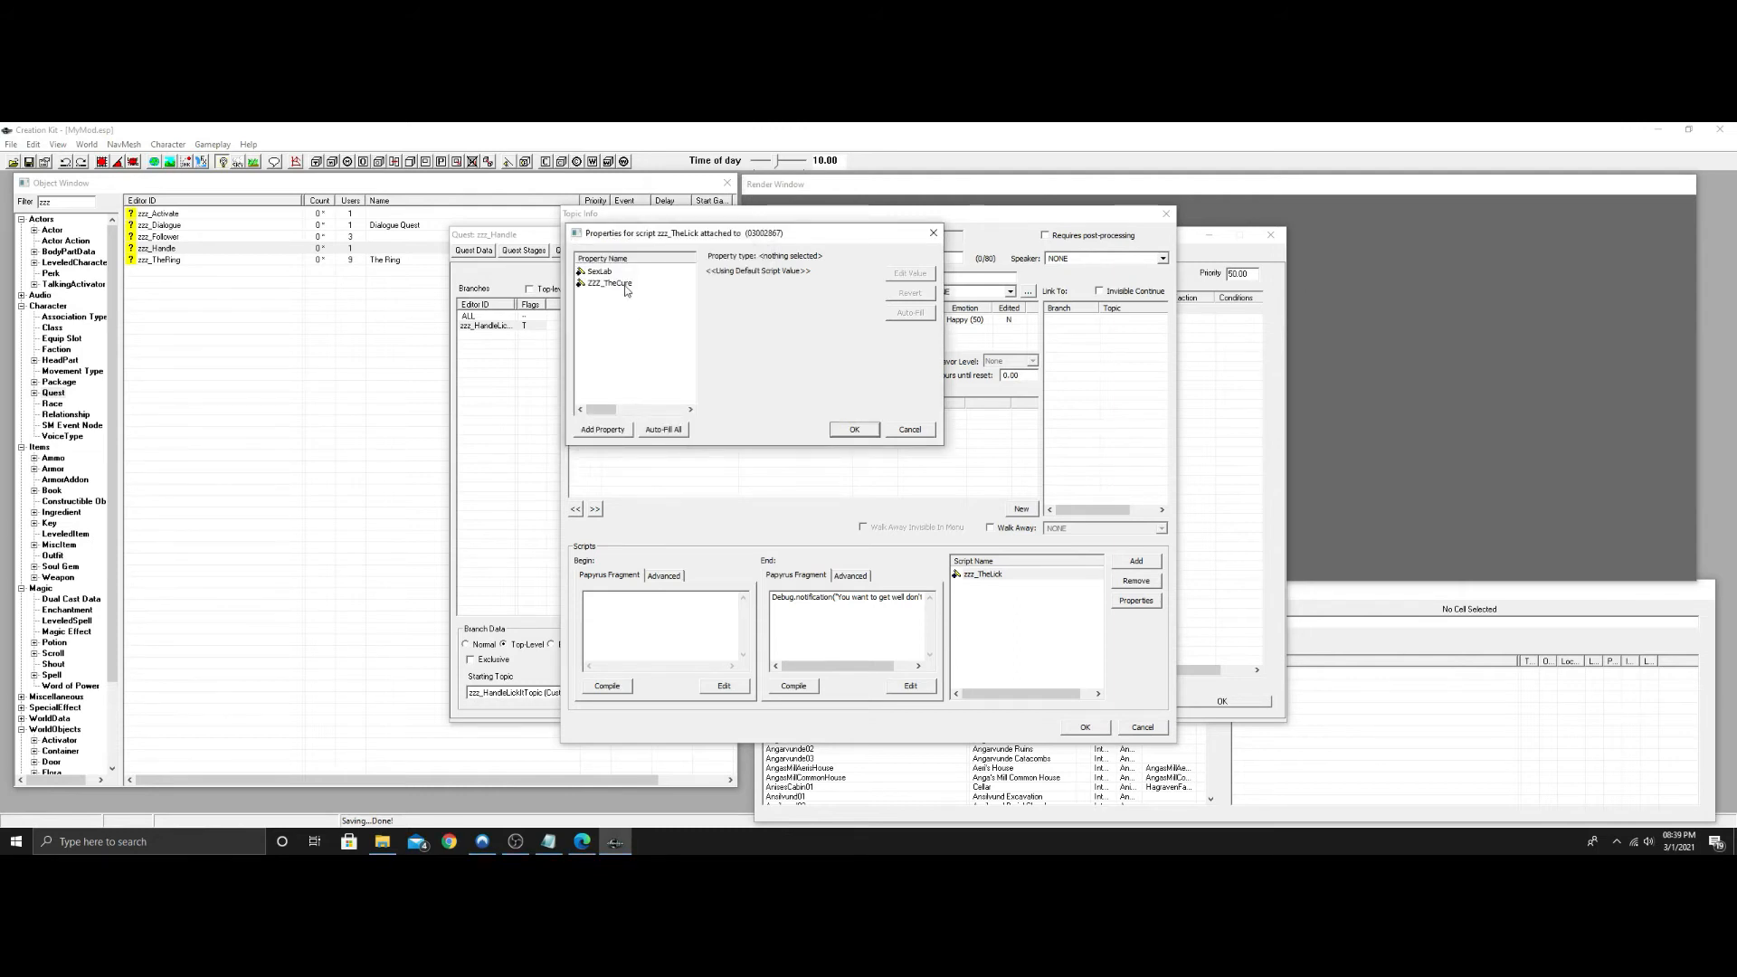
Accept the zzz_TheLick script properties and save the topic info and quest.
left_click(624, 284)
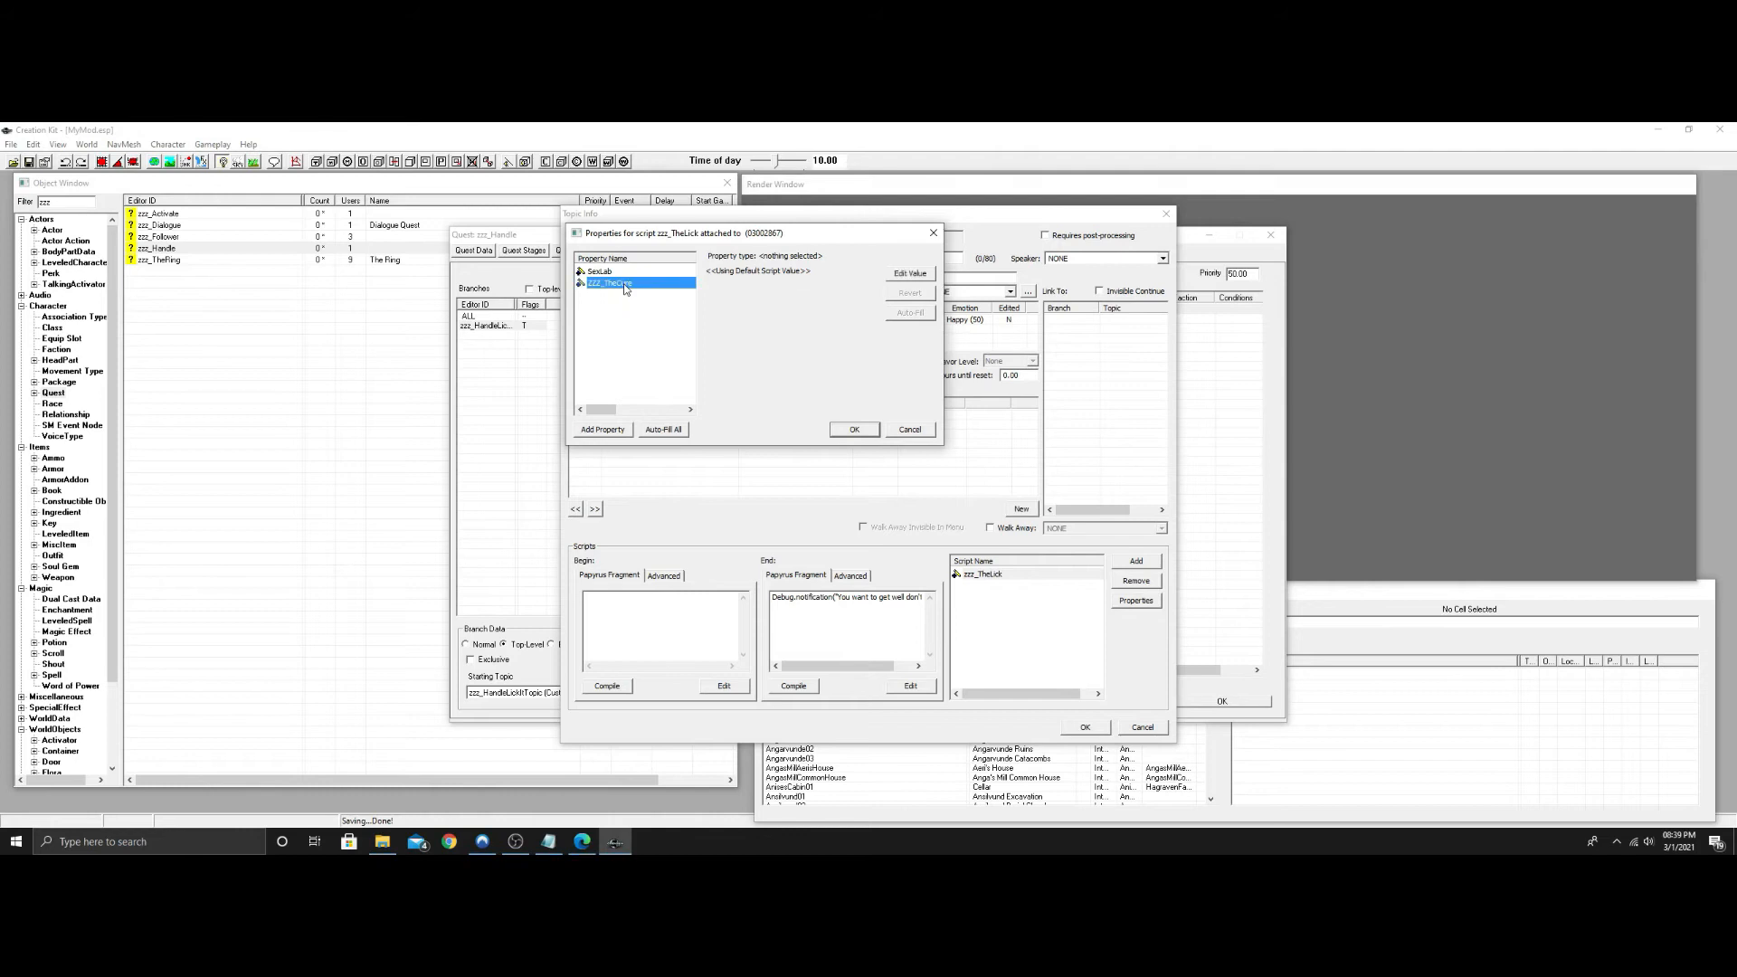
left_click(854, 430)
left_click(1086, 728)
left_click(1187, 702)
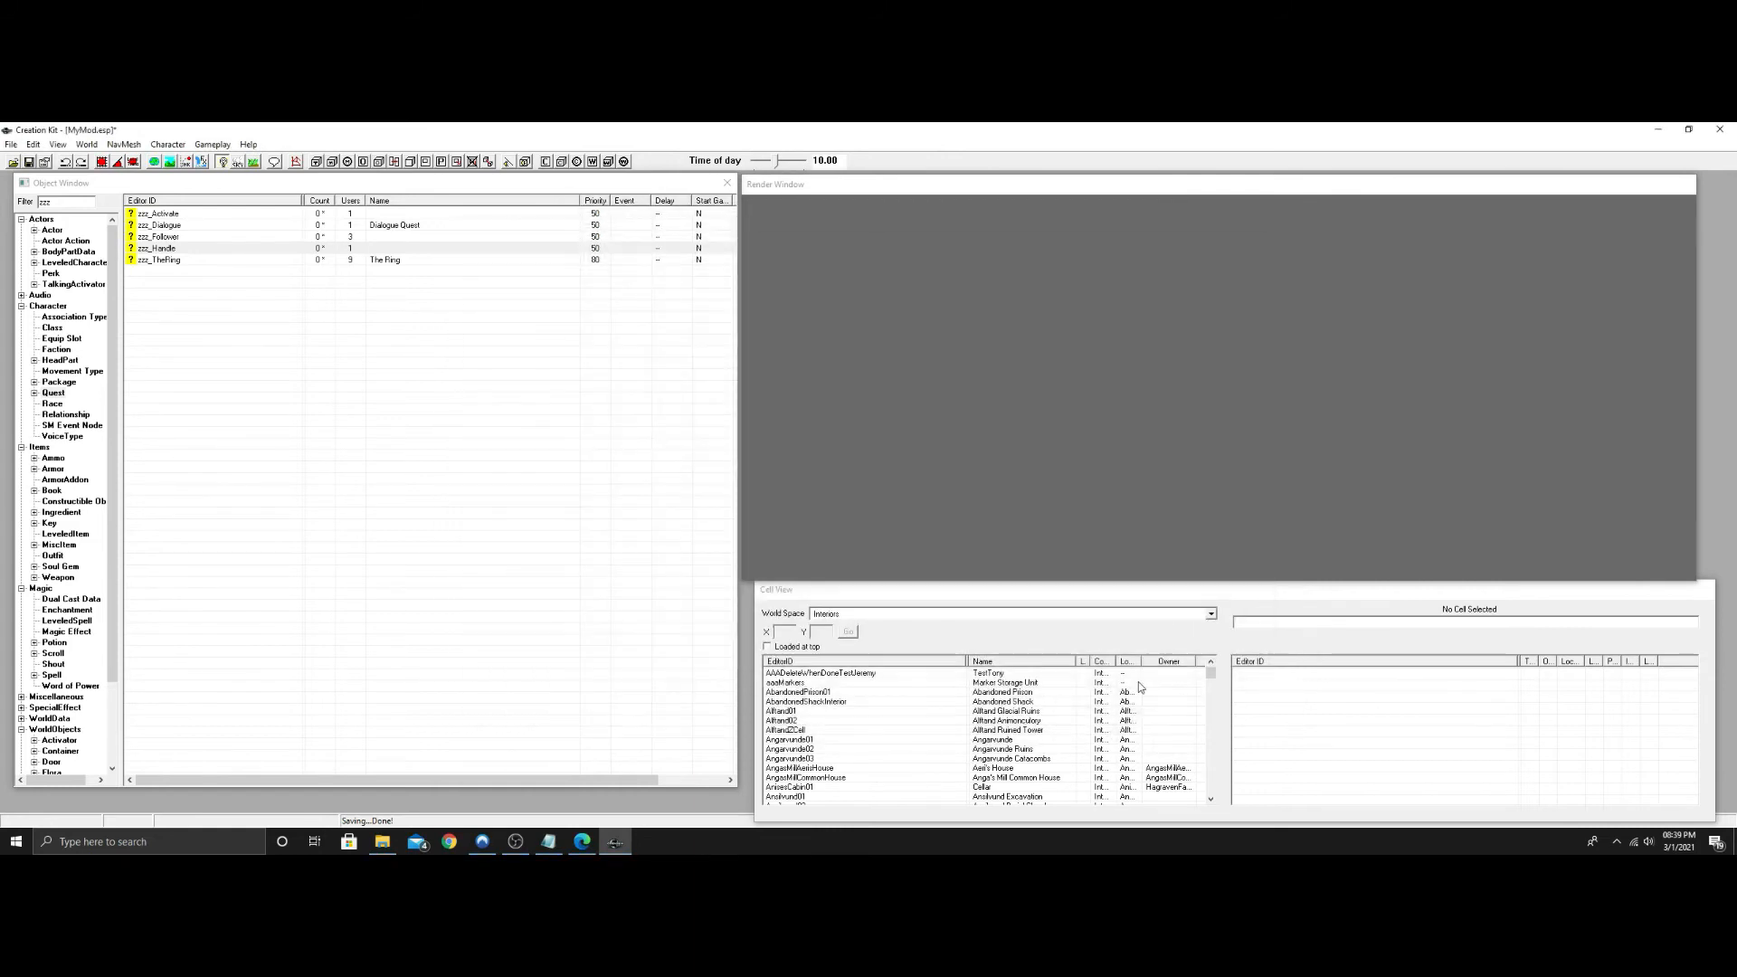
Reopen the zzz_Handle quest and copy the six-line SexLab block, from the sexActors declaration to StartSex, out of the Notepad notes.
left_click(181, 252)
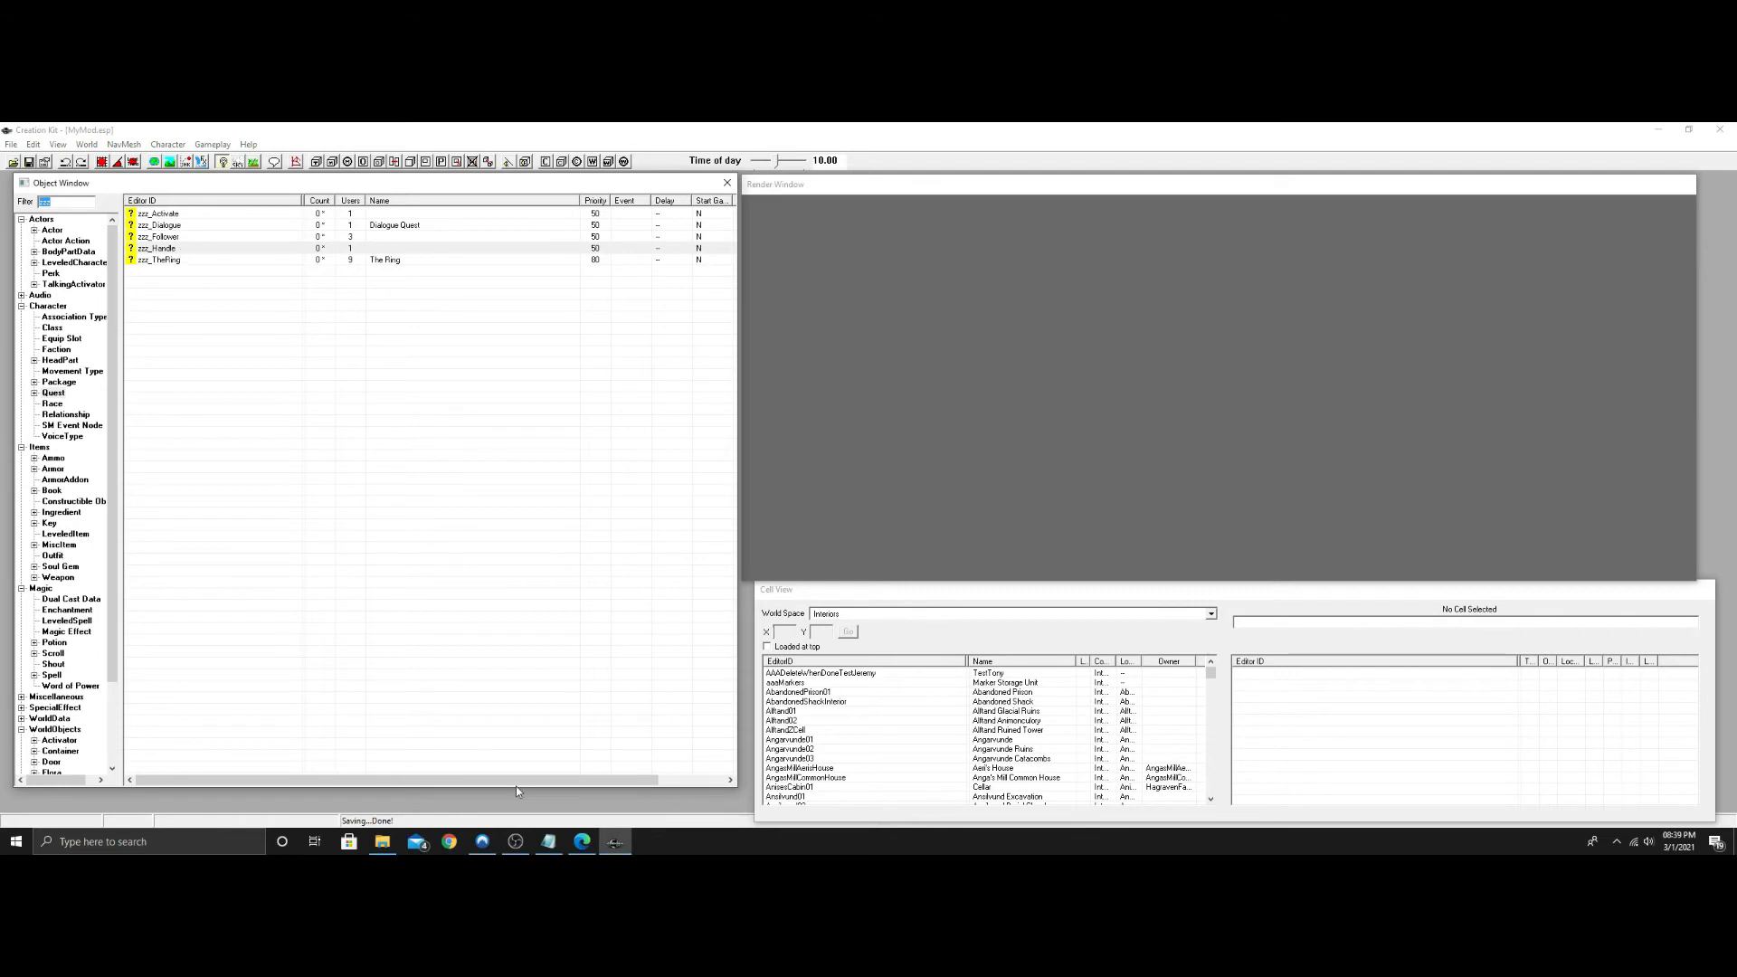
left_click(549, 841)
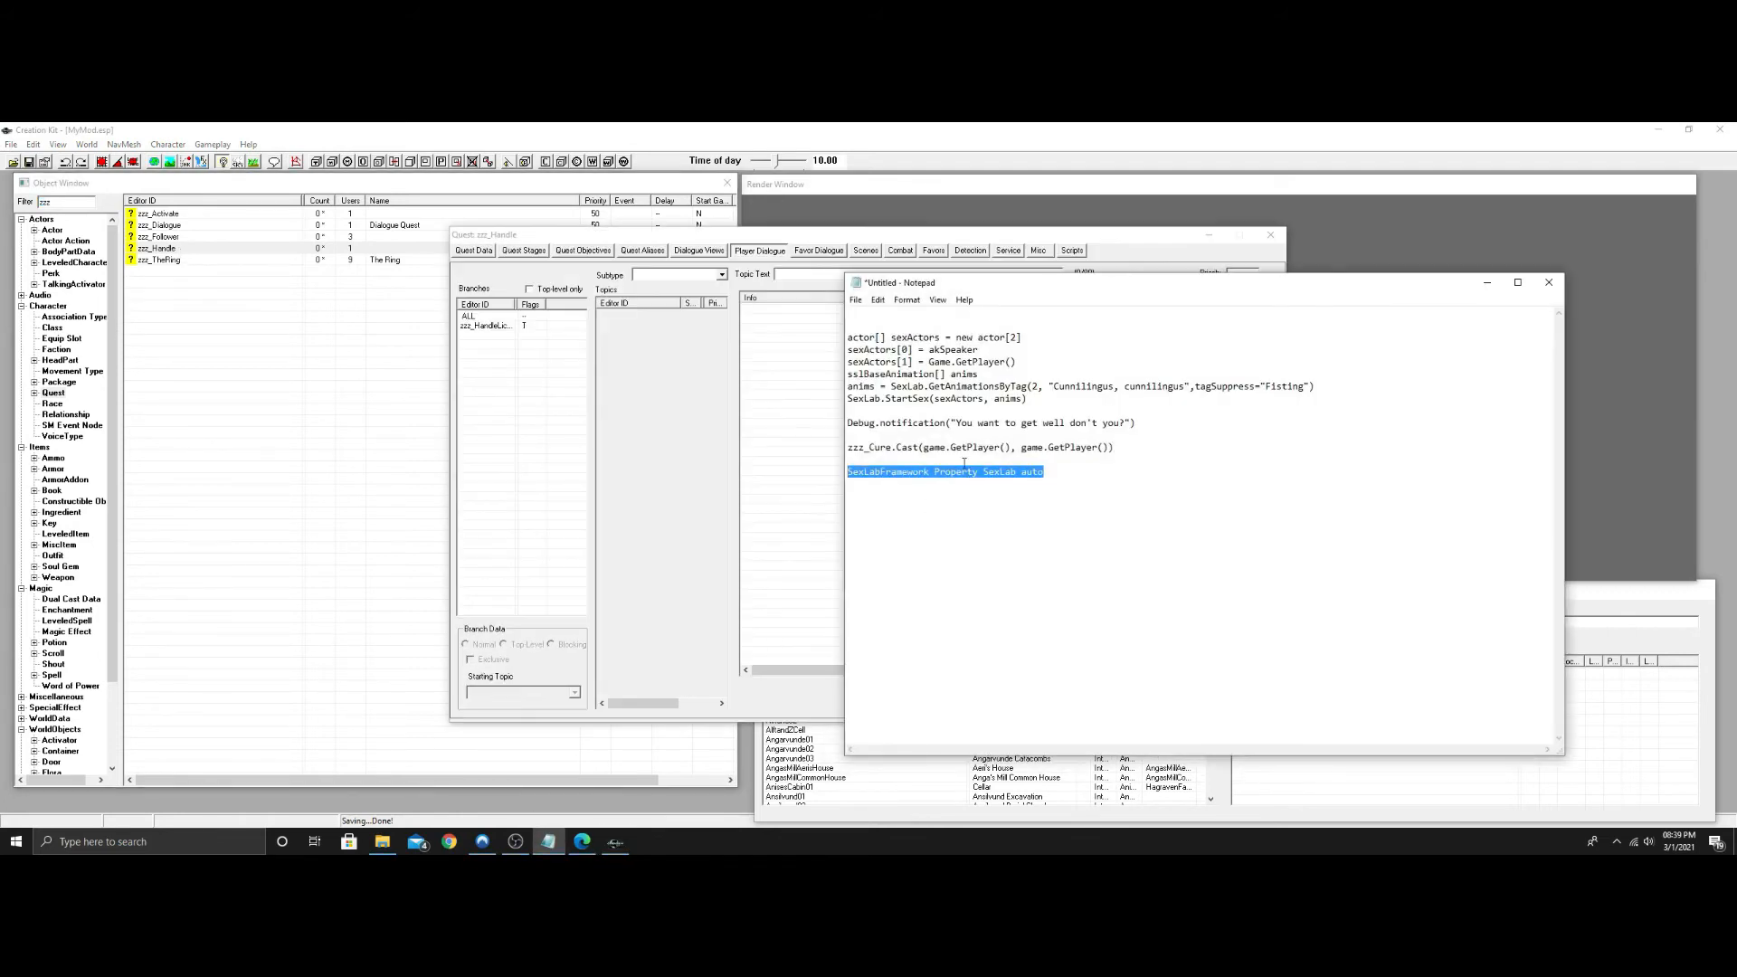
left_click_drag(1034, 396, 849, 333)
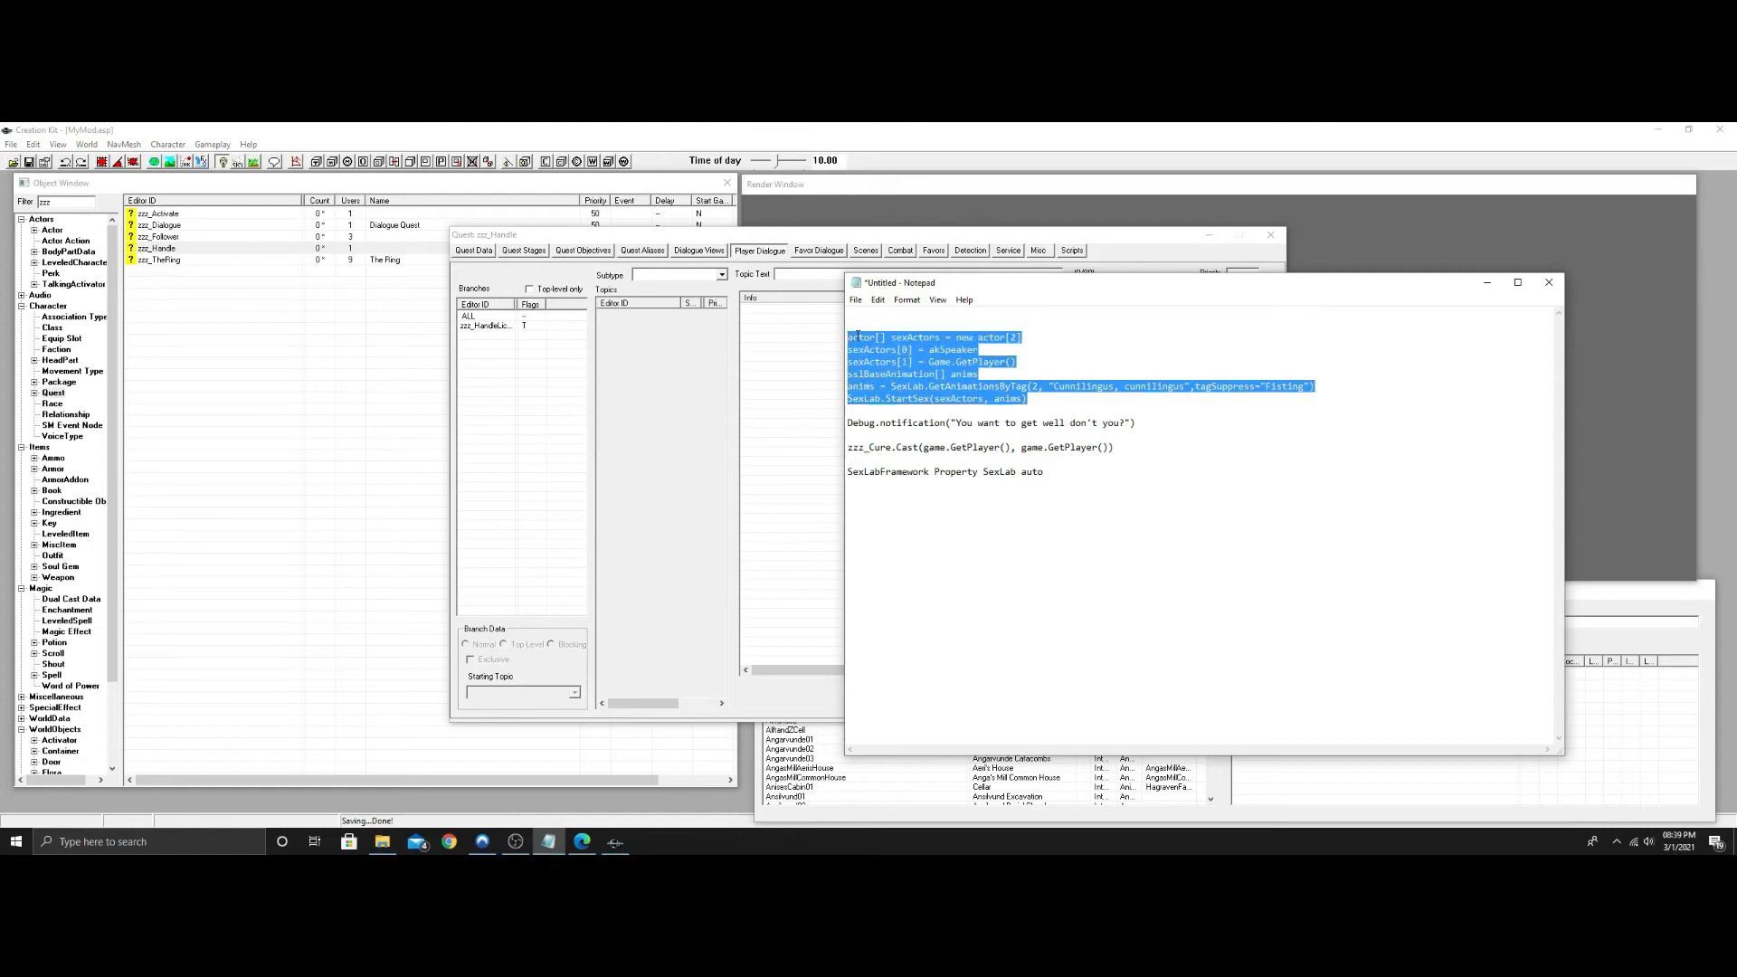
right_click(858, 336)
left_click(918, 391)
Paste the SexLab block below the Debug.notification line in the end fragment of the "Only one way to find out!" info and compile it.
left_click(703, 237)
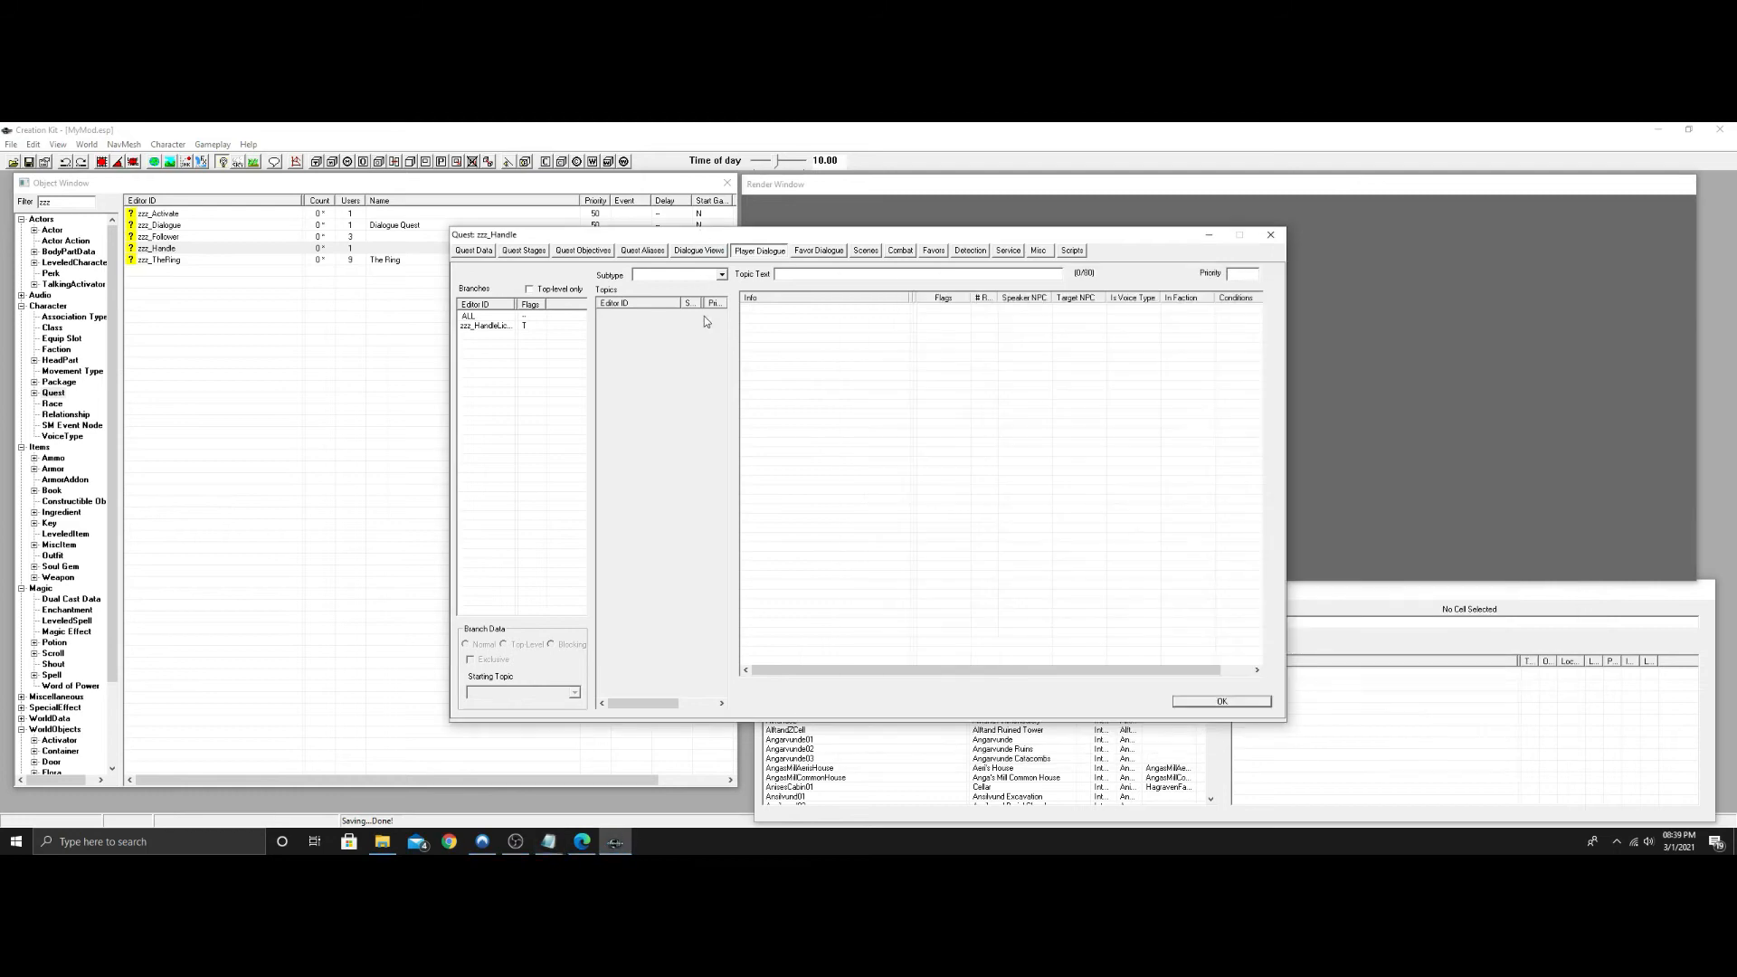
left_click(497, 326)
double_click(818, 310)
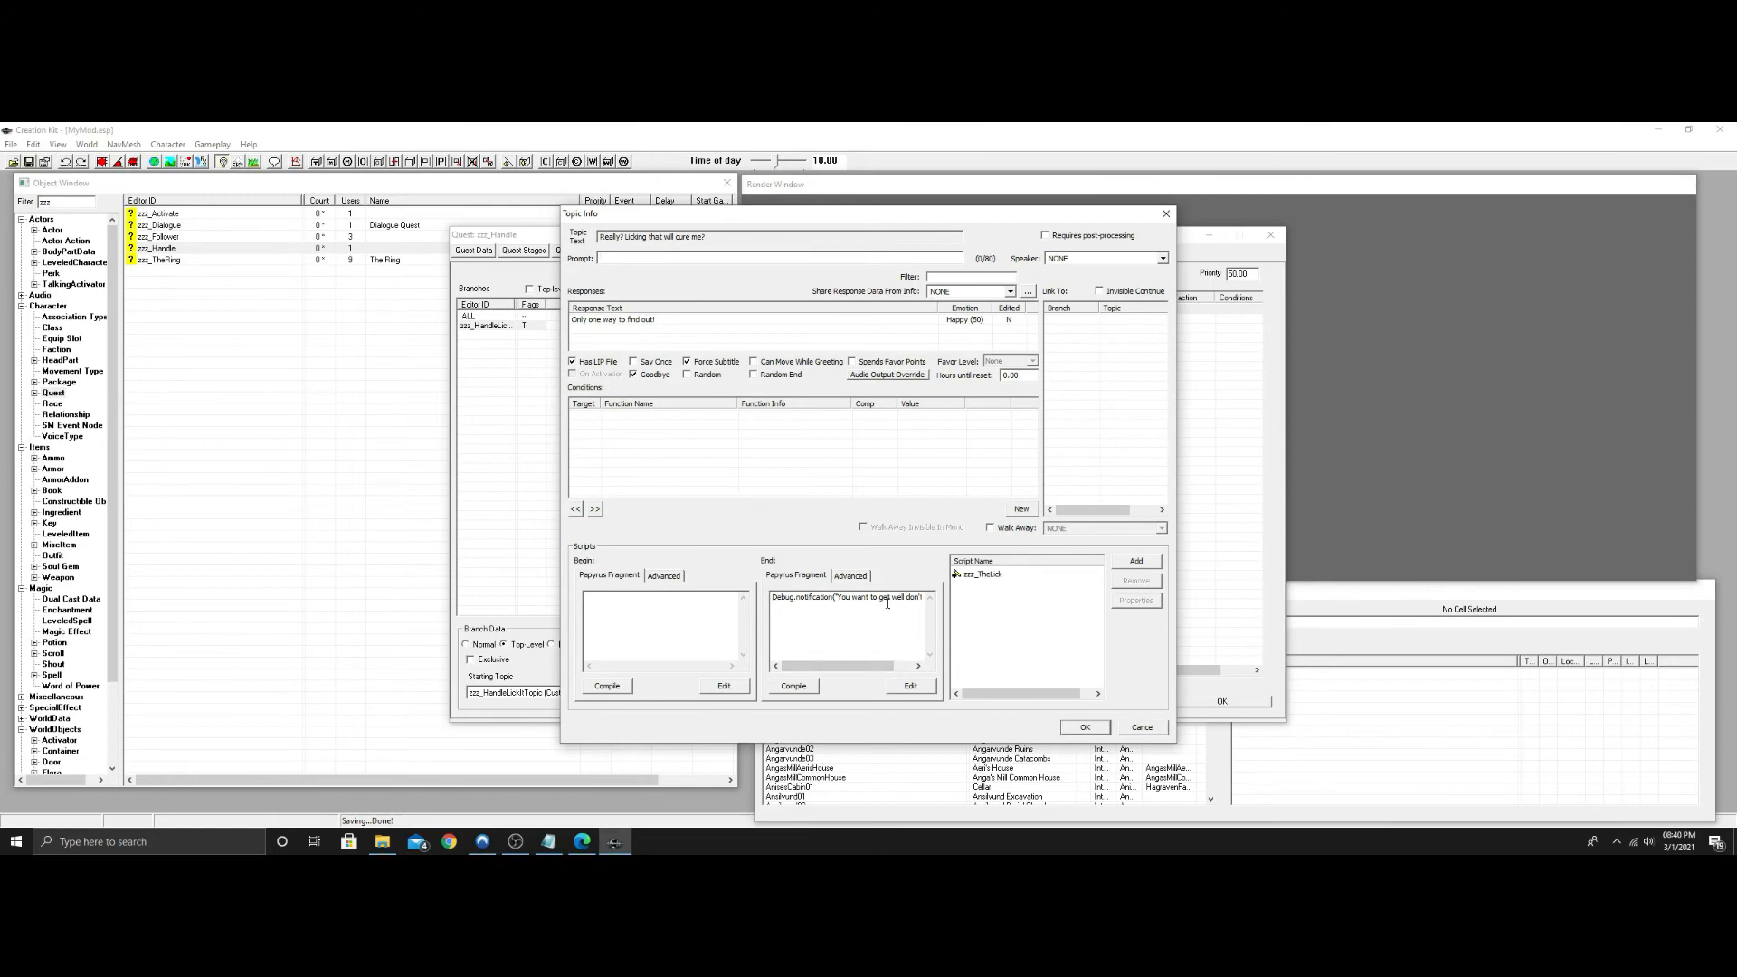
left_click_drag(815, 666, 835, 666)
key("Return")
key("ctrl+v")
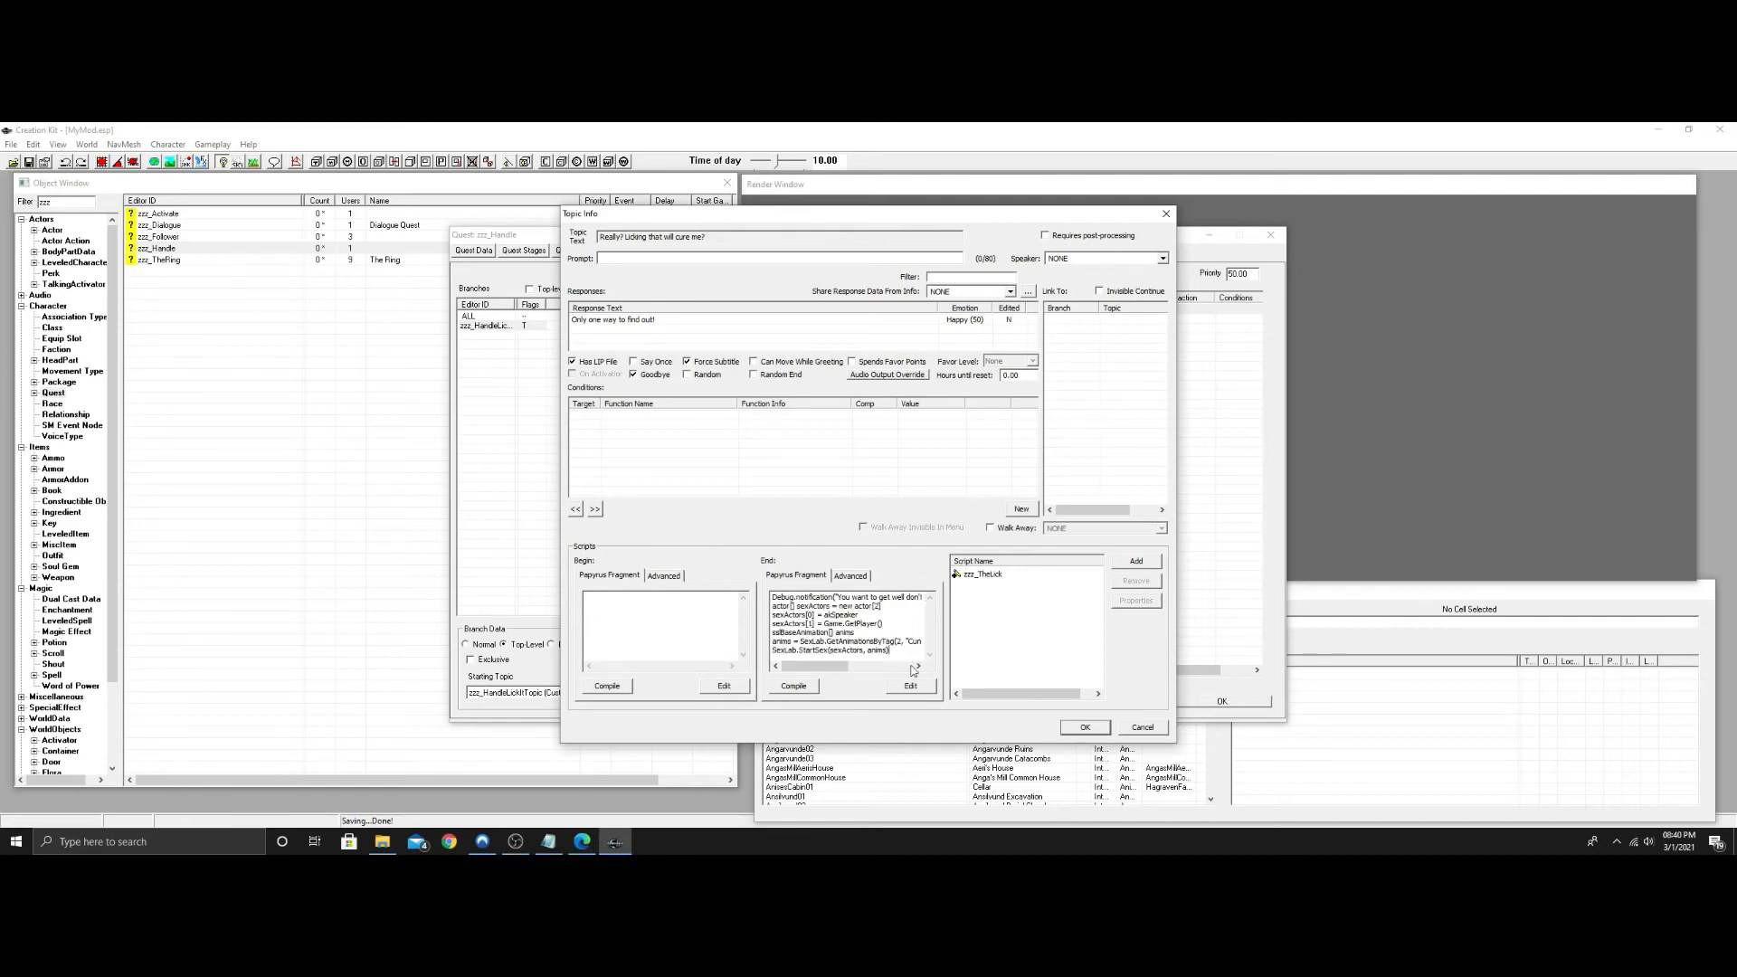
left_click(792, 687)
left_click(894, 649)
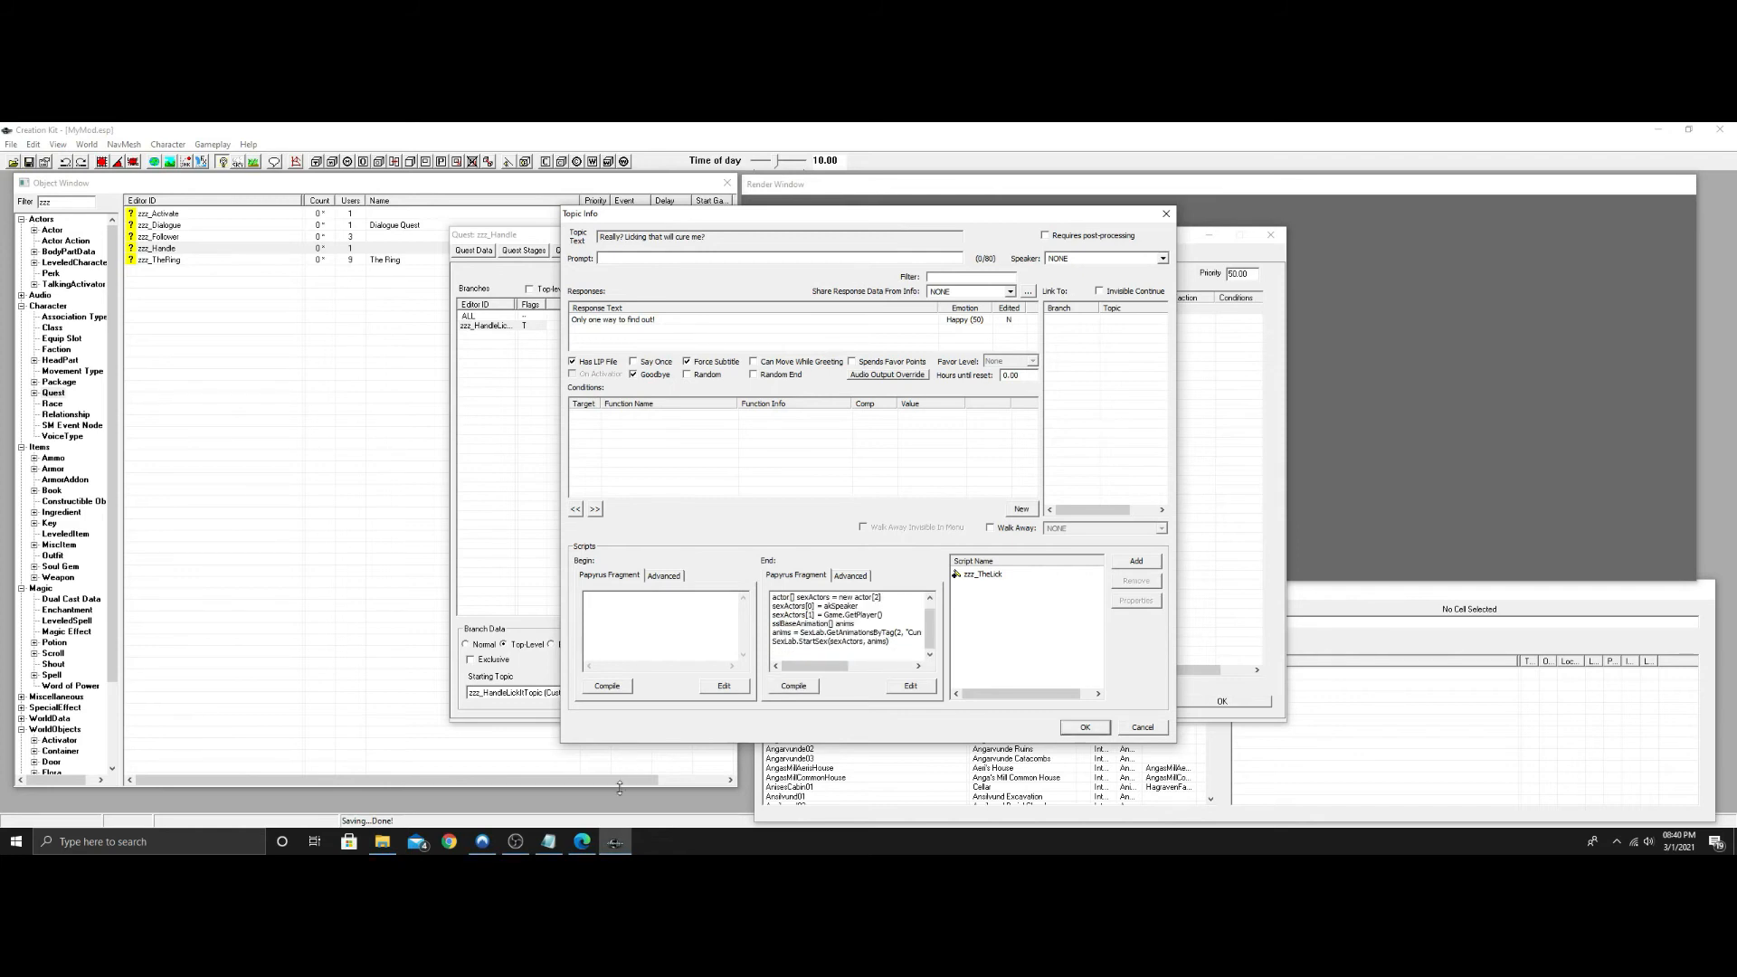
Copy the zzz_Cure.Cast(game.GetPlayer(), game.GetPlayer()) line from the Notepad notes and paste it at the end of the end fragment.
left_click(548, 841)
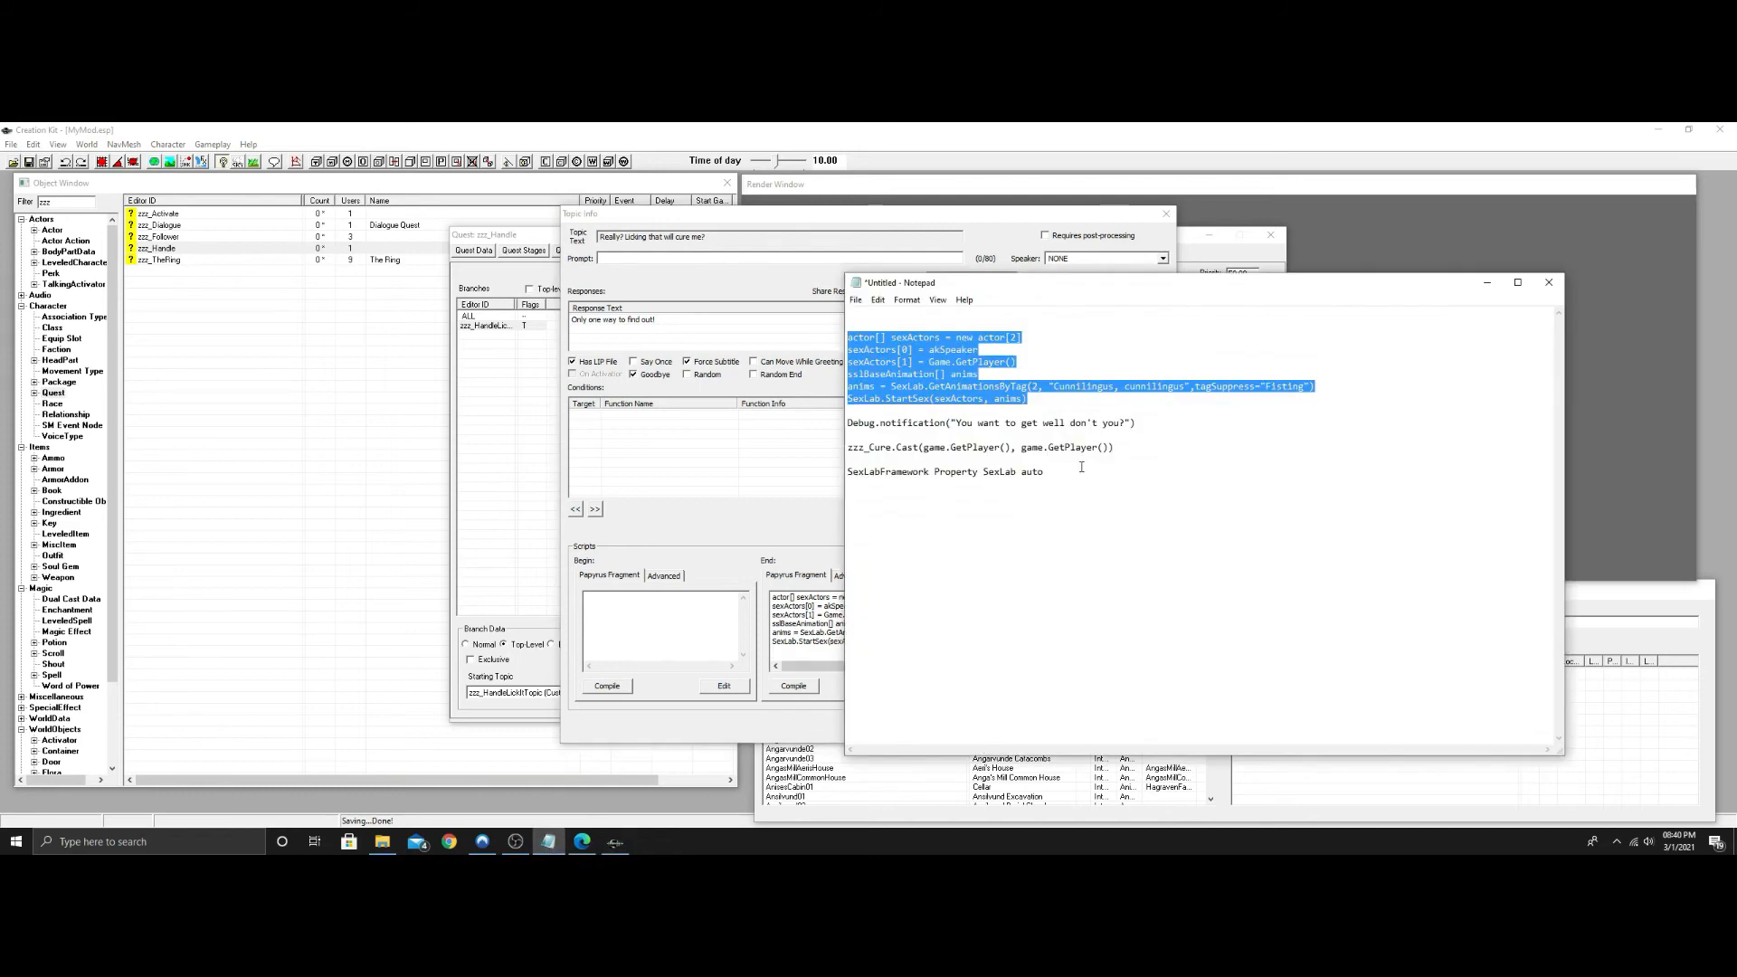
left_click_drag(1116, 447, 841, 452)
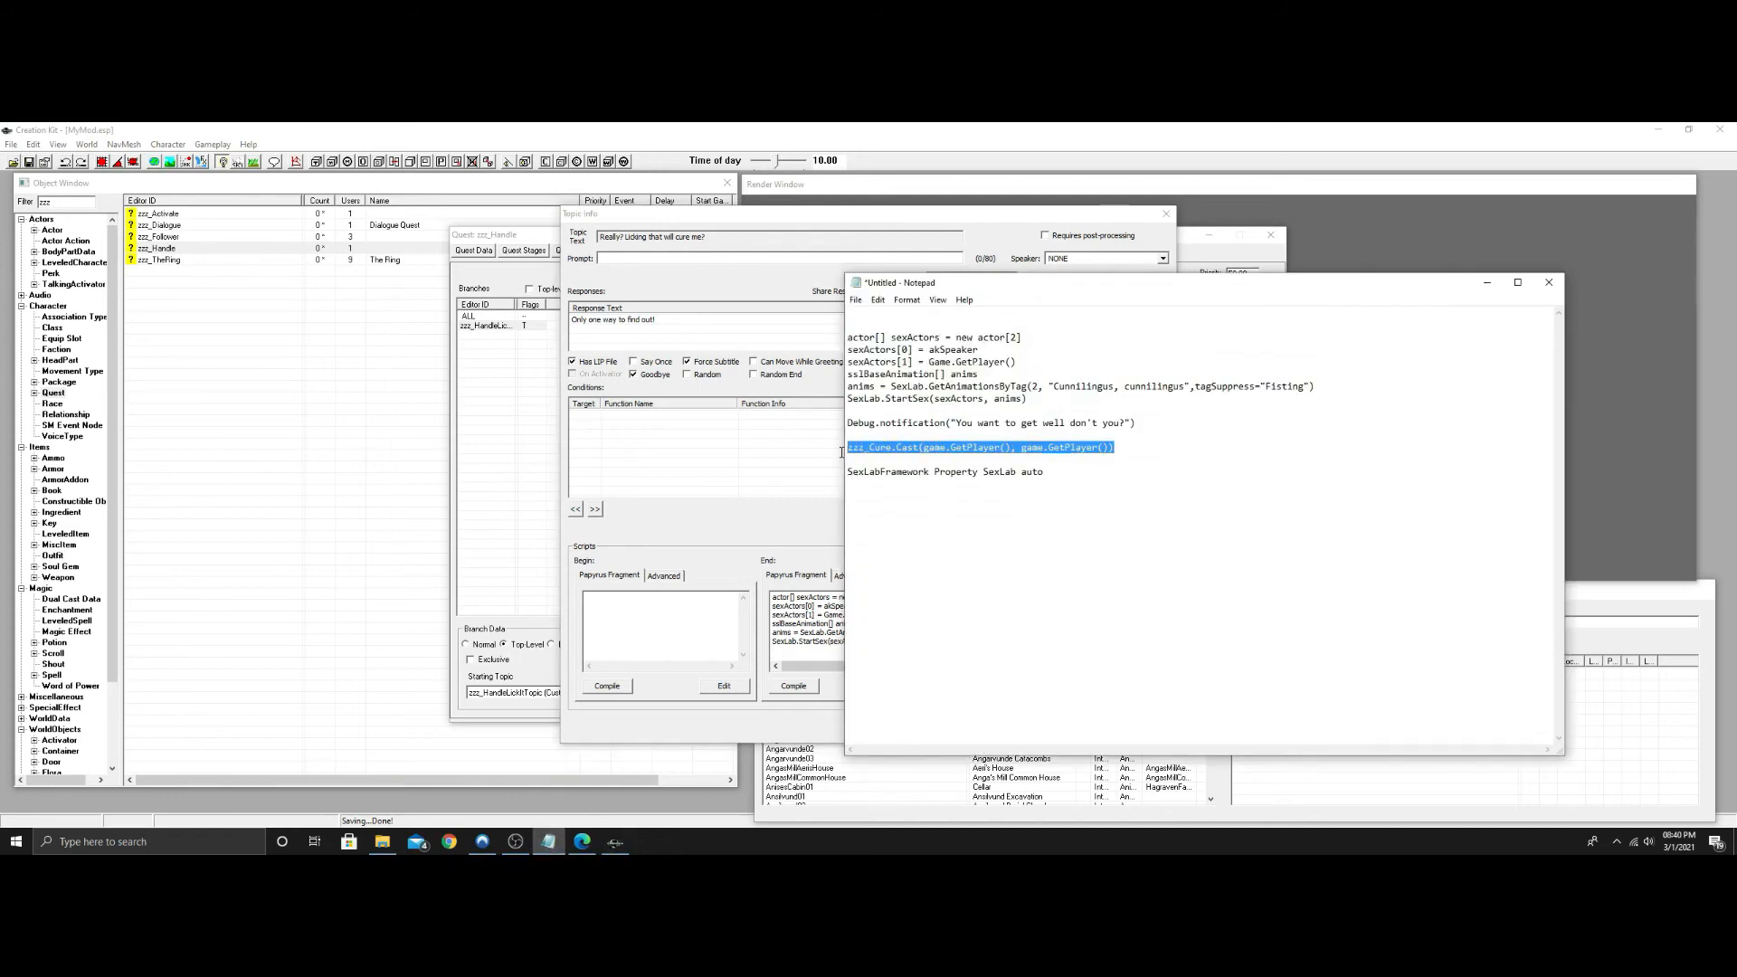
right_click(966, 447)
left_click(1004, 491)
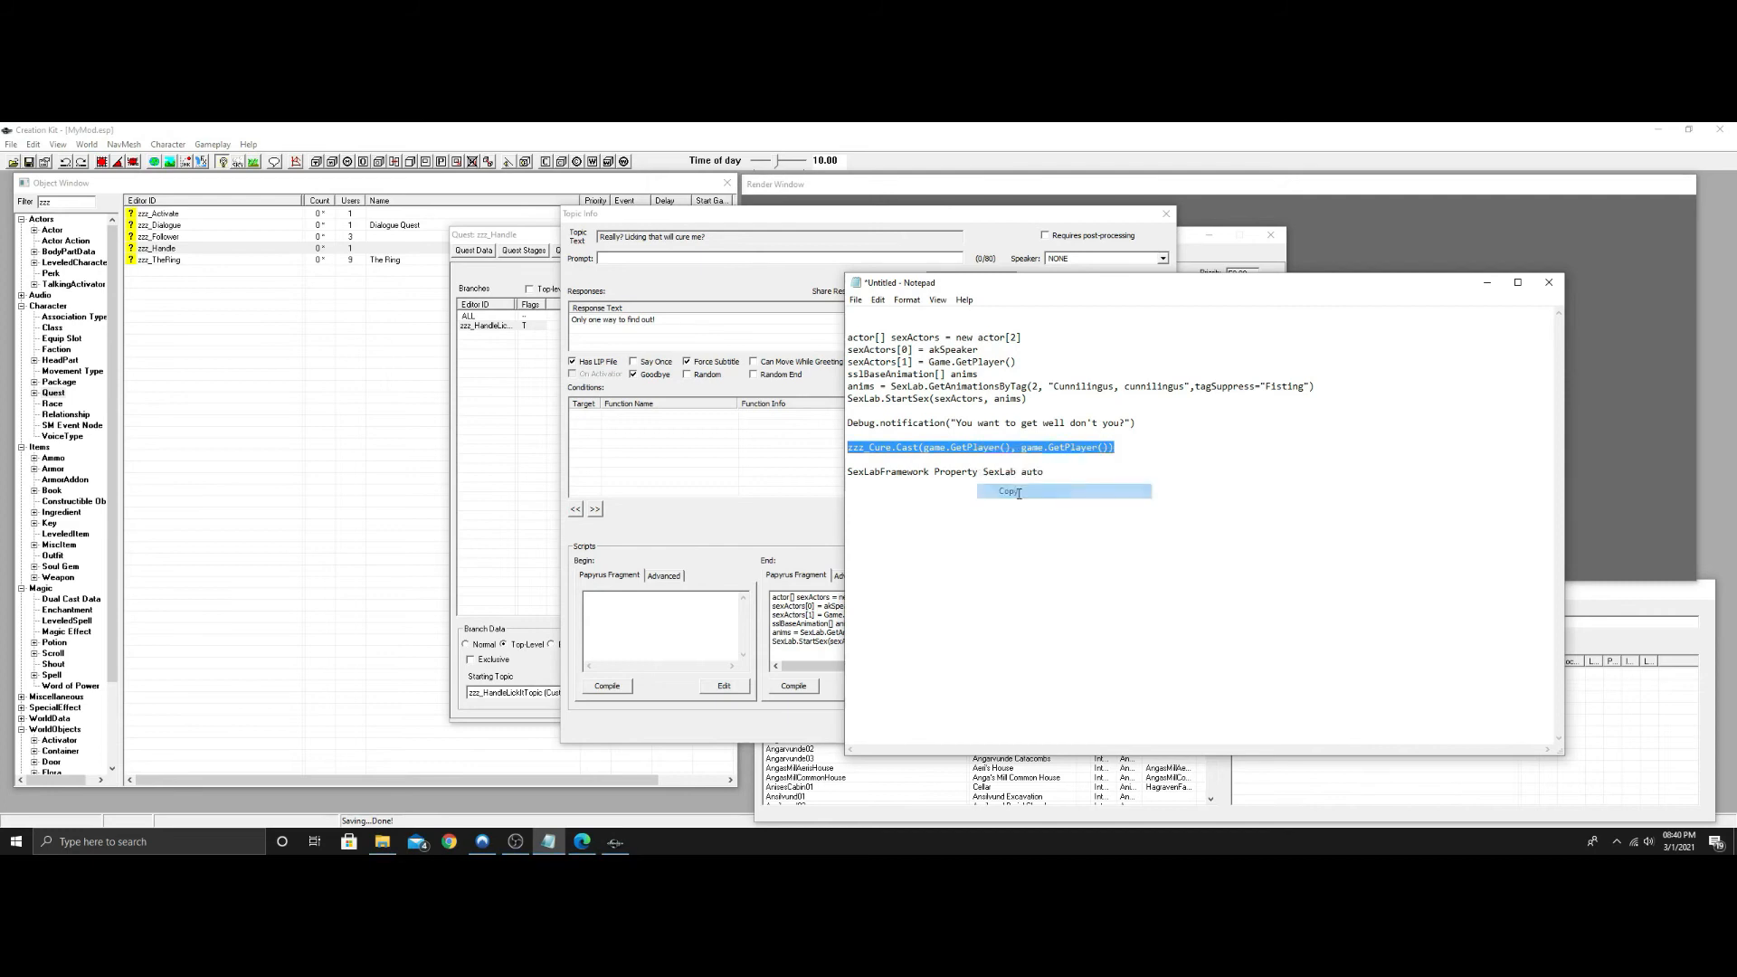
left_click(825, 651)
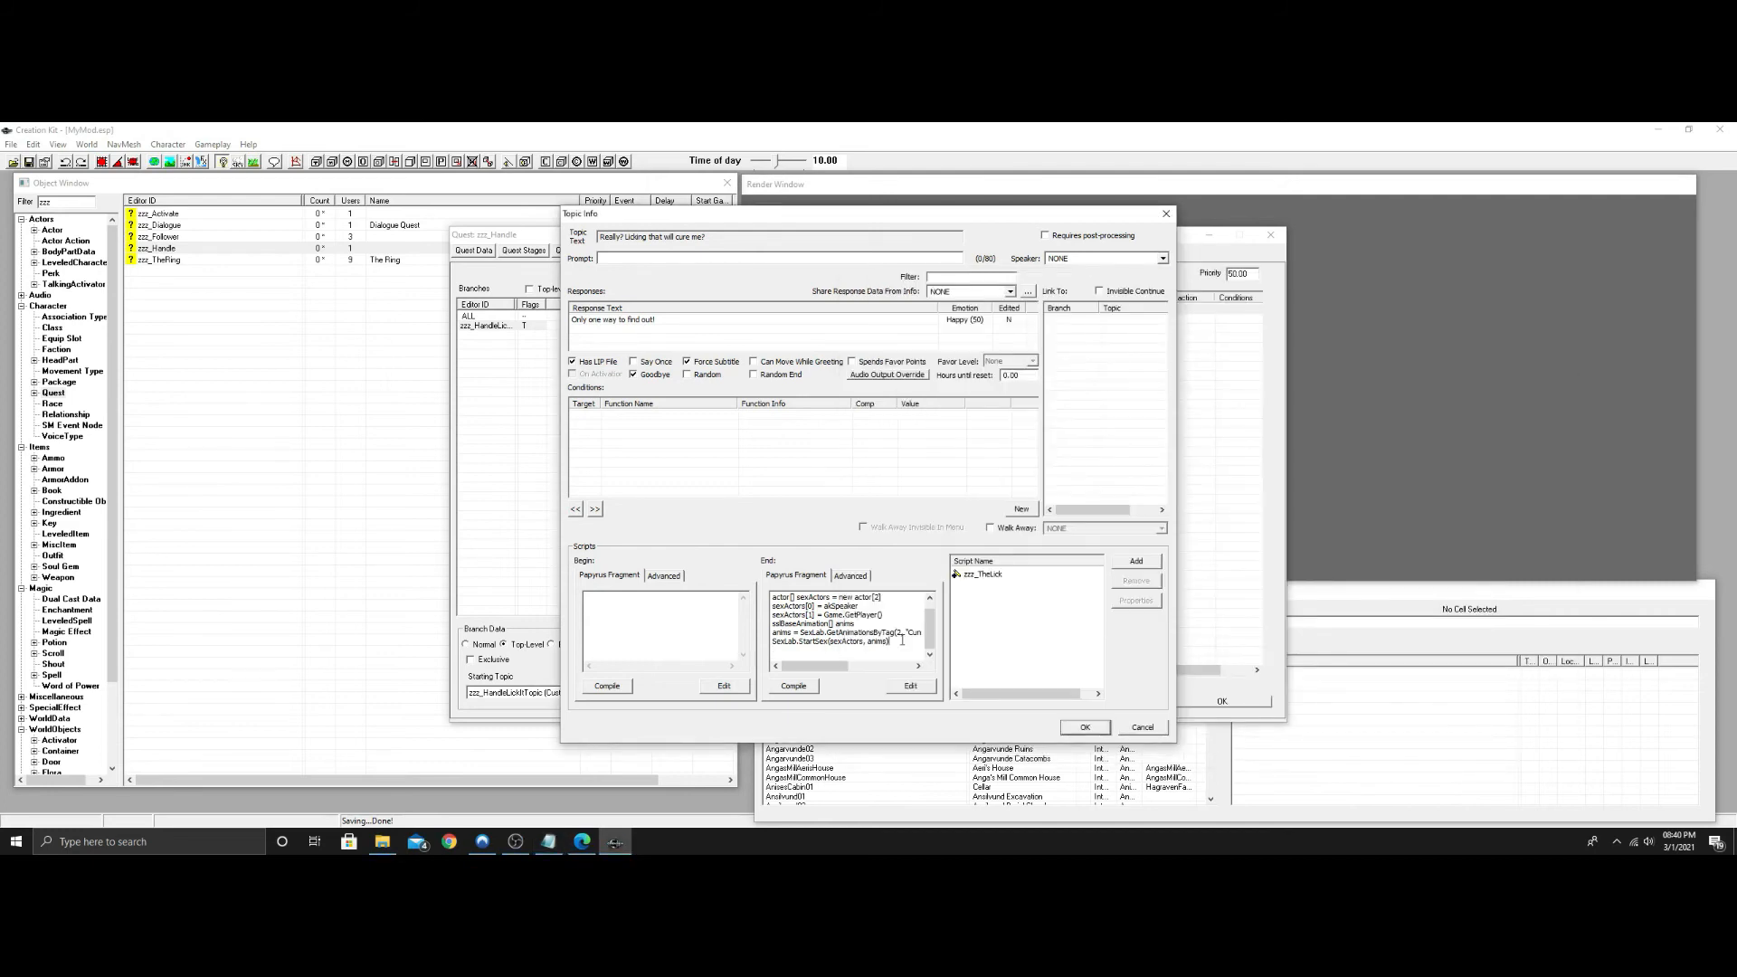
key("ctrl+v")
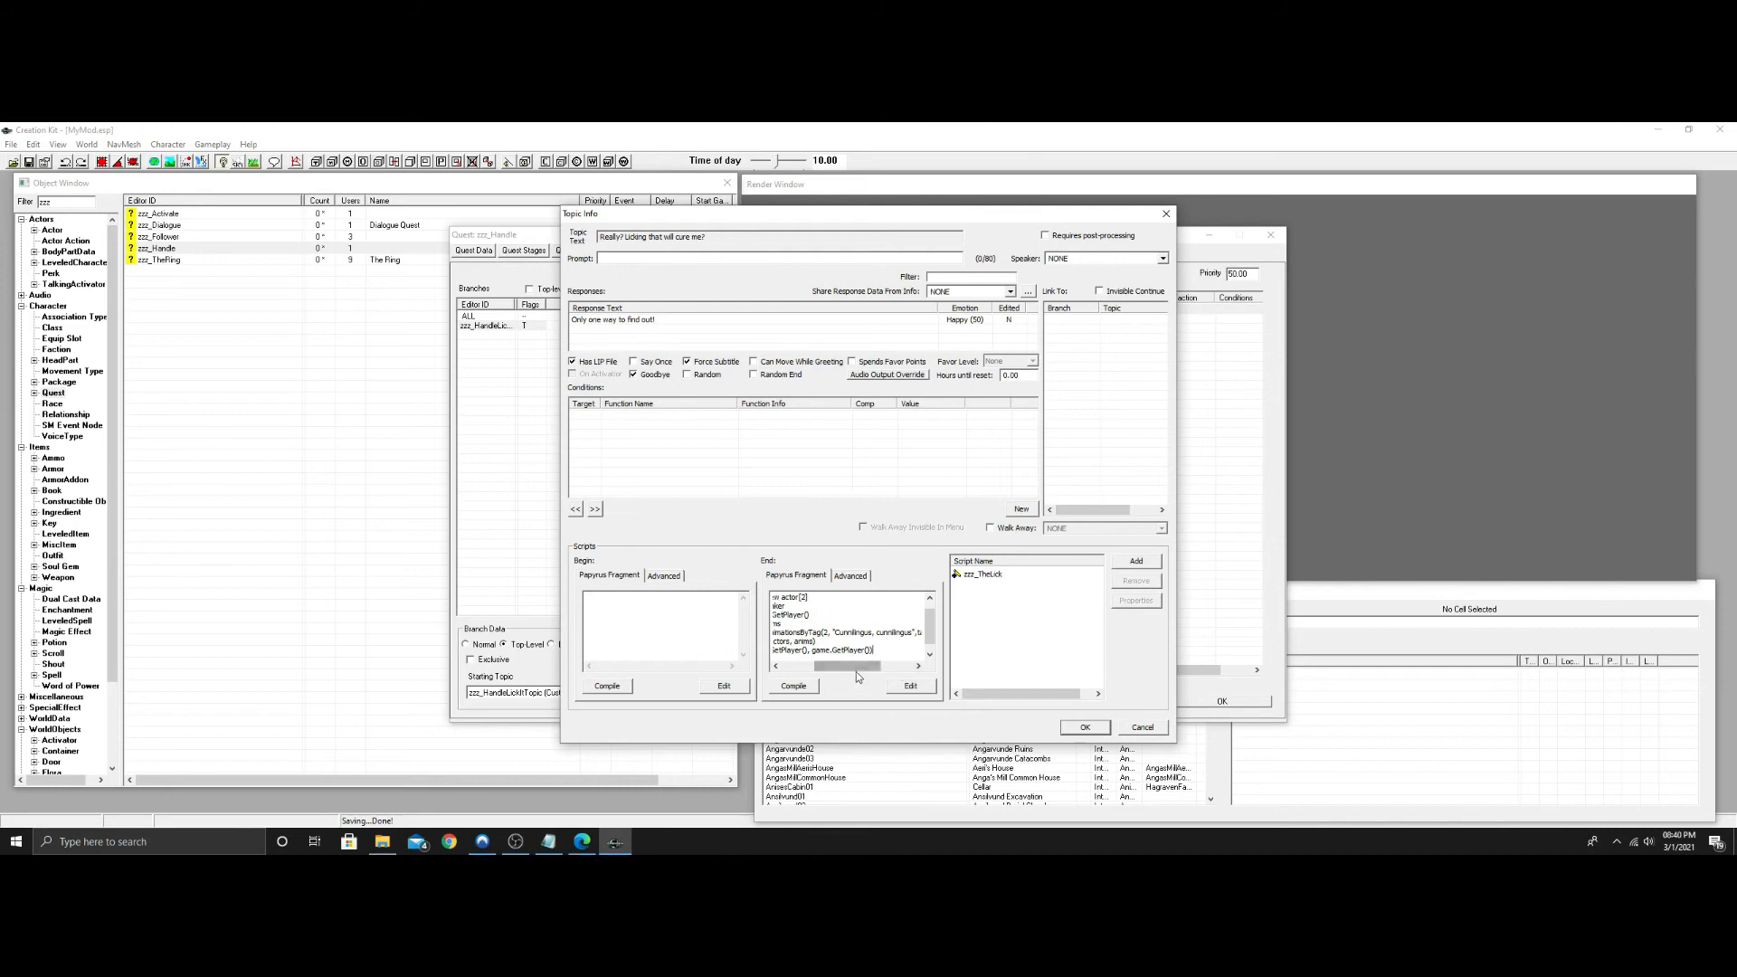
Change zzz_Cure to zzz_TheCure in the pasted Cast line, compile the end fragment and save the topic info.
left_click_drag(854, 664, 785, 670)
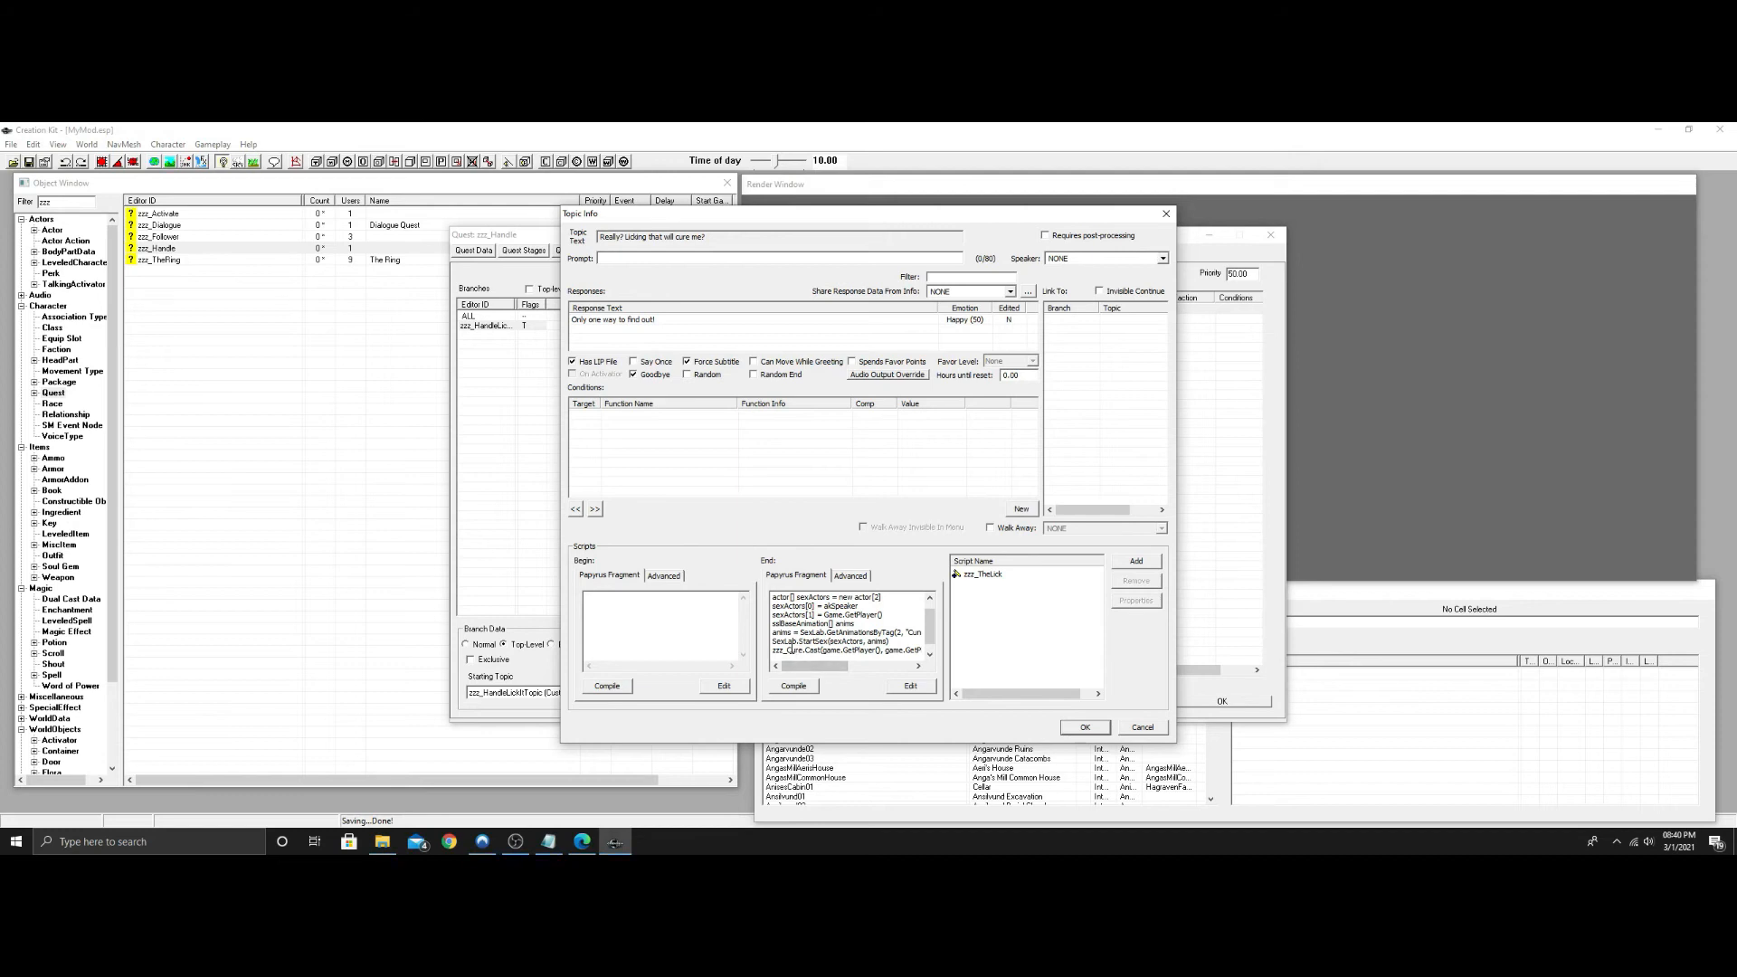
type("The")
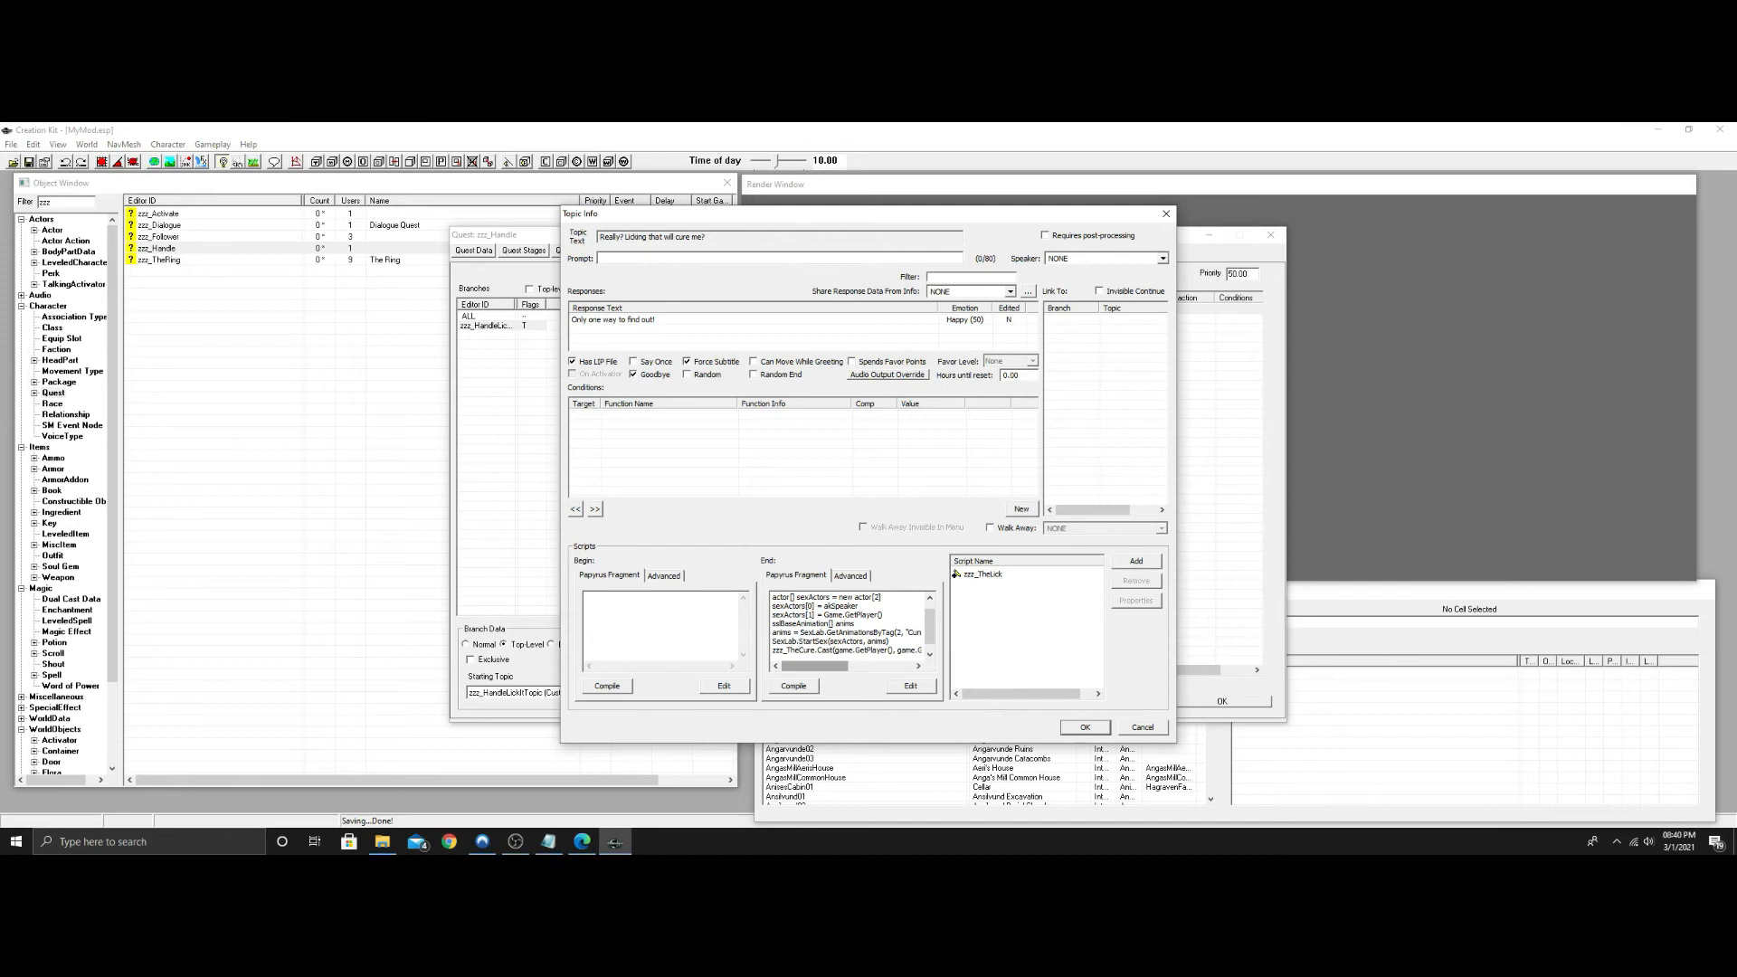
left_click(796, 686)
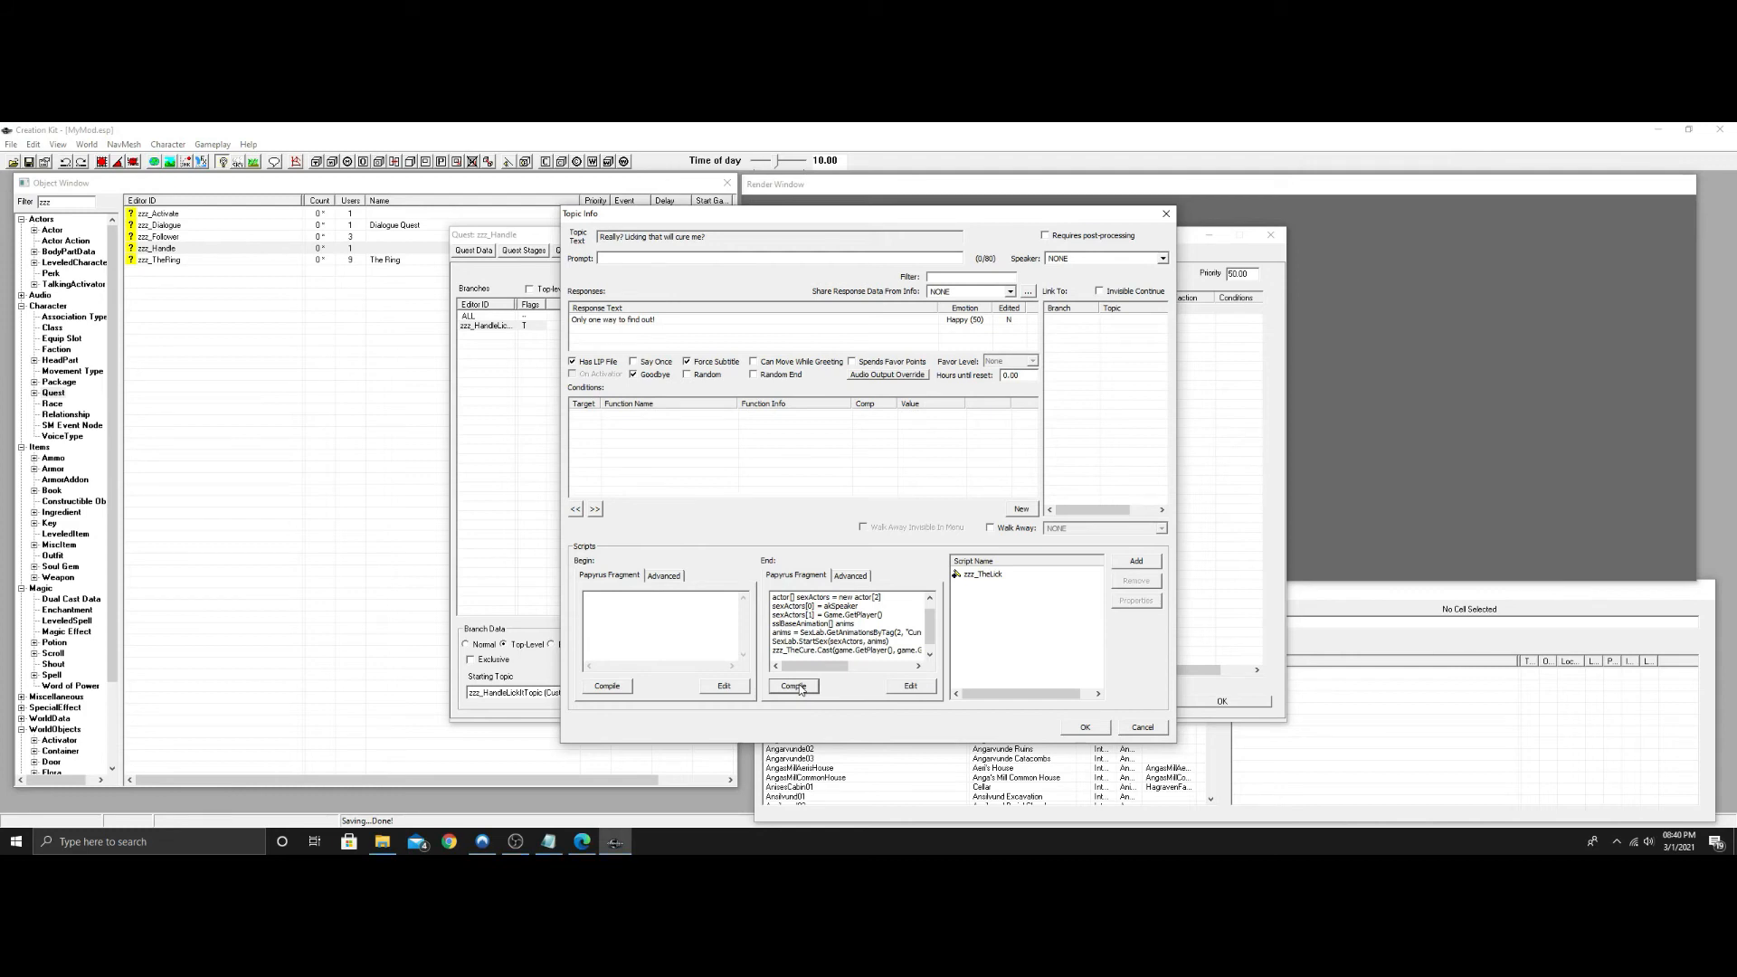
left_click(1072, 728)
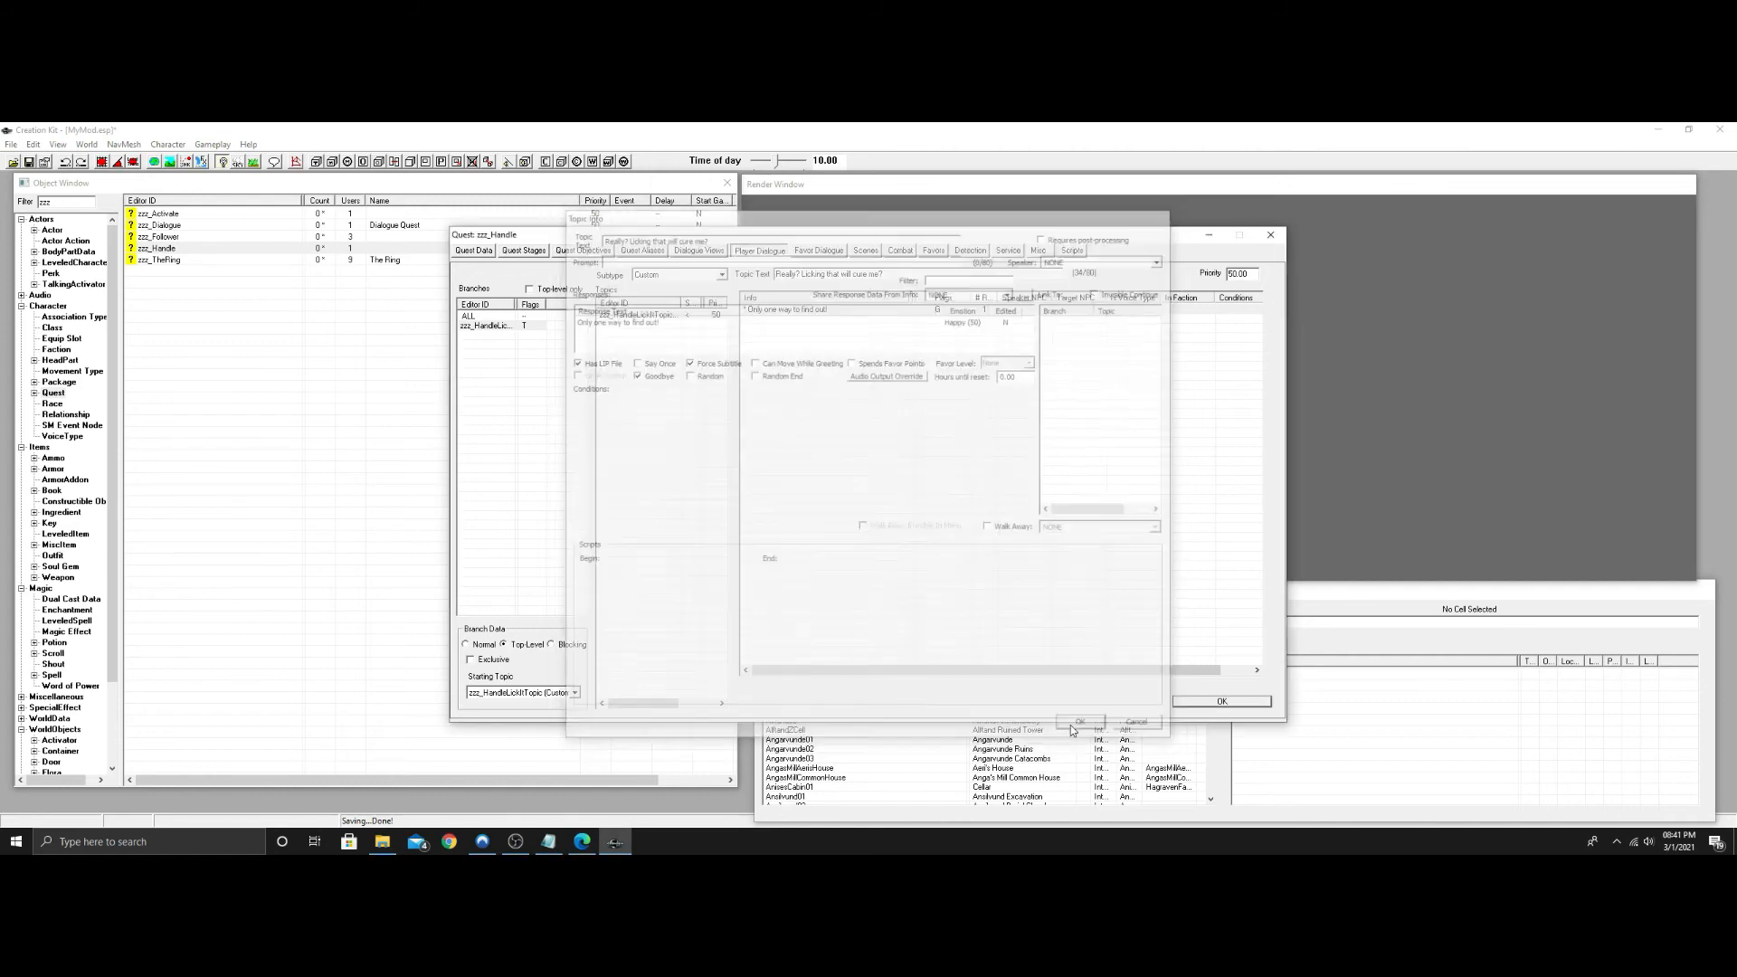
Set the zzz_Handle quest's only dialogue branch to Normal and save the quest.
left_click(502, 327)
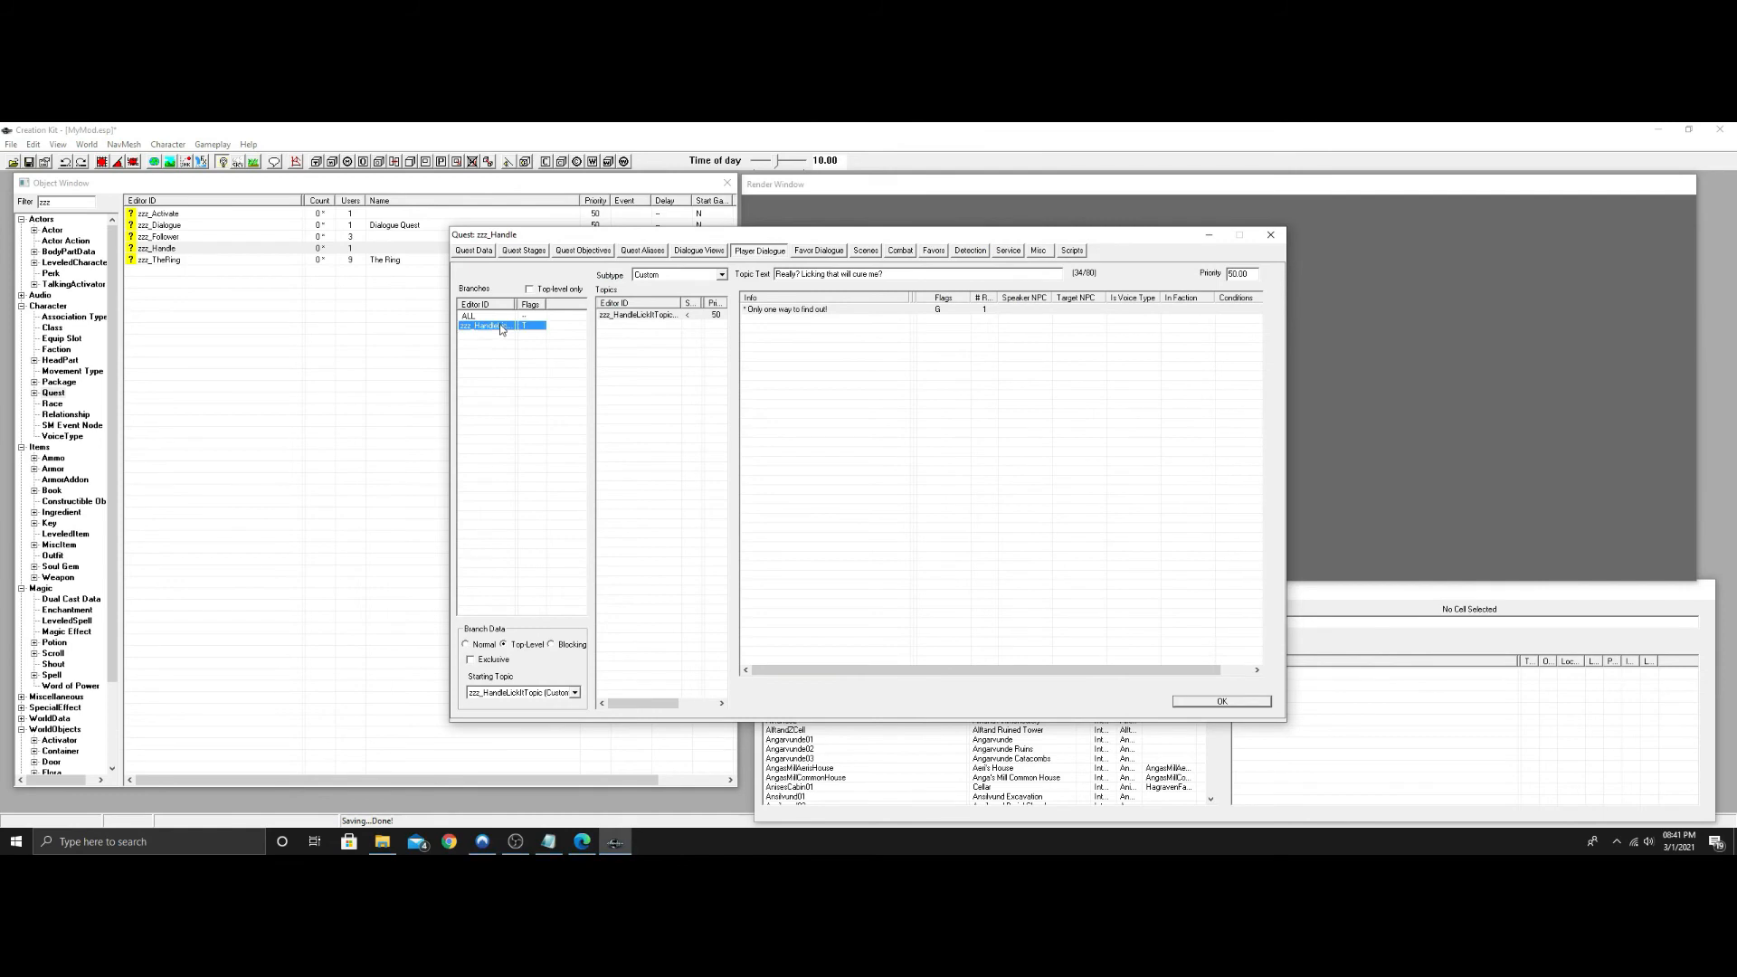
left_click(467, 645)
left_click(1221, 702)
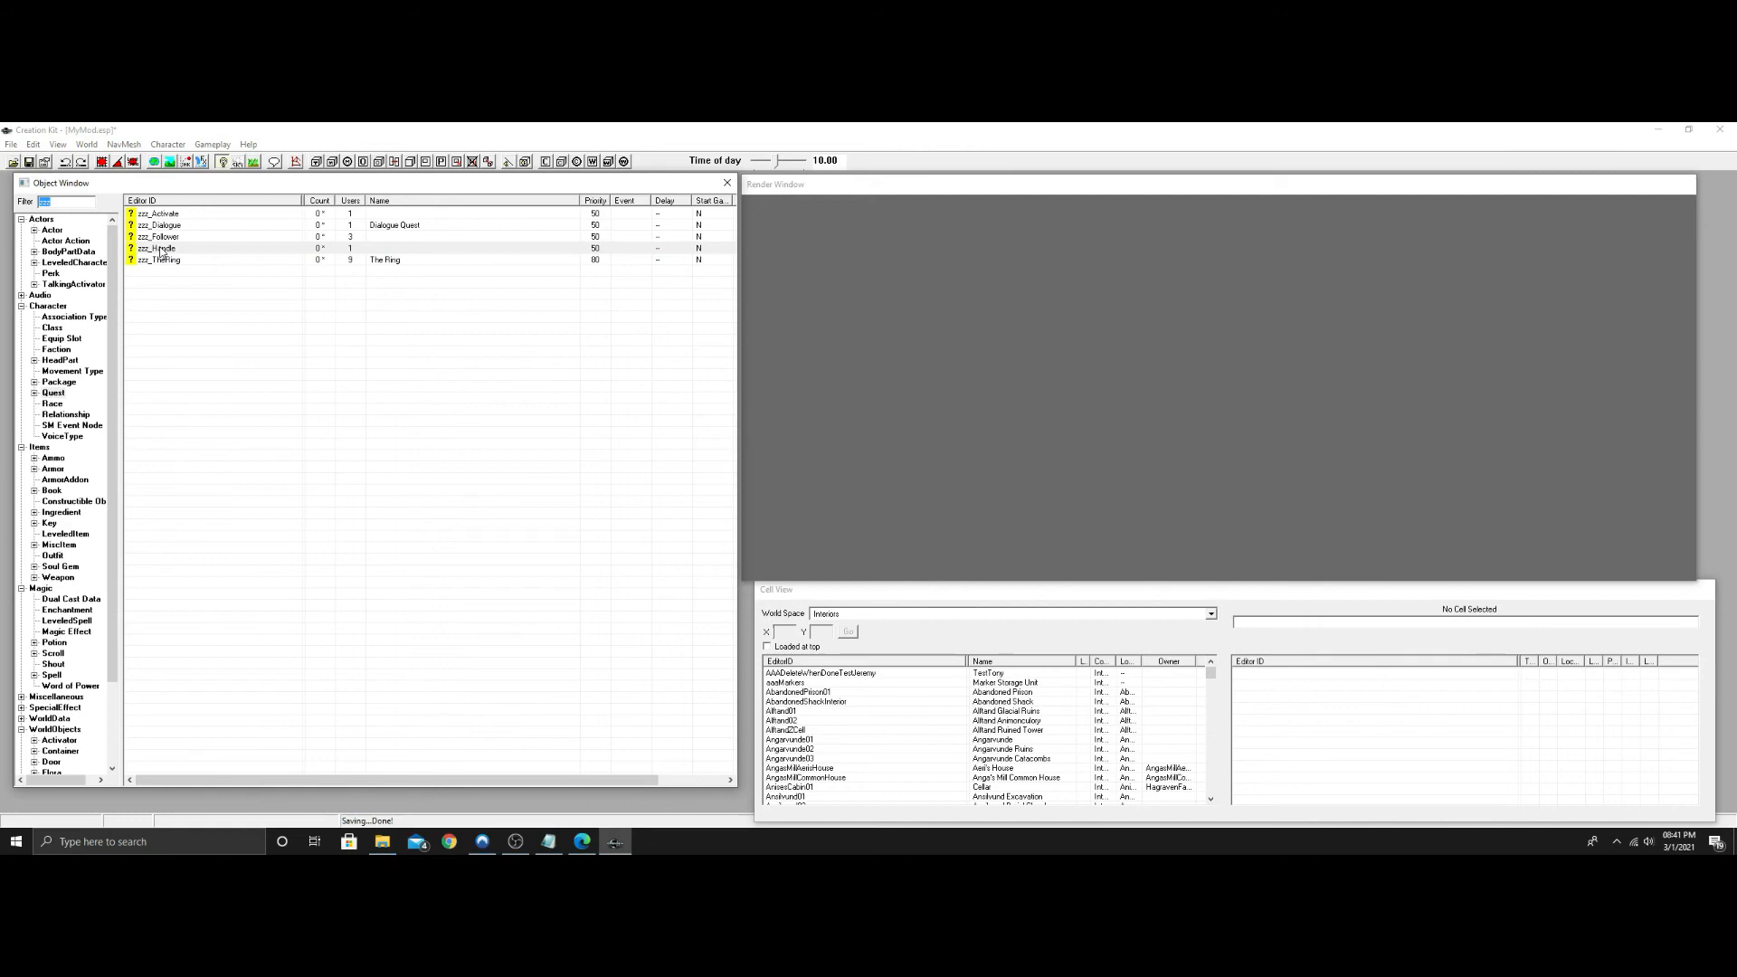
Change the zzz_Handle quest's ID to 0zzz_Handle, accept the quest and save the plugin.
double_click(162, 249)
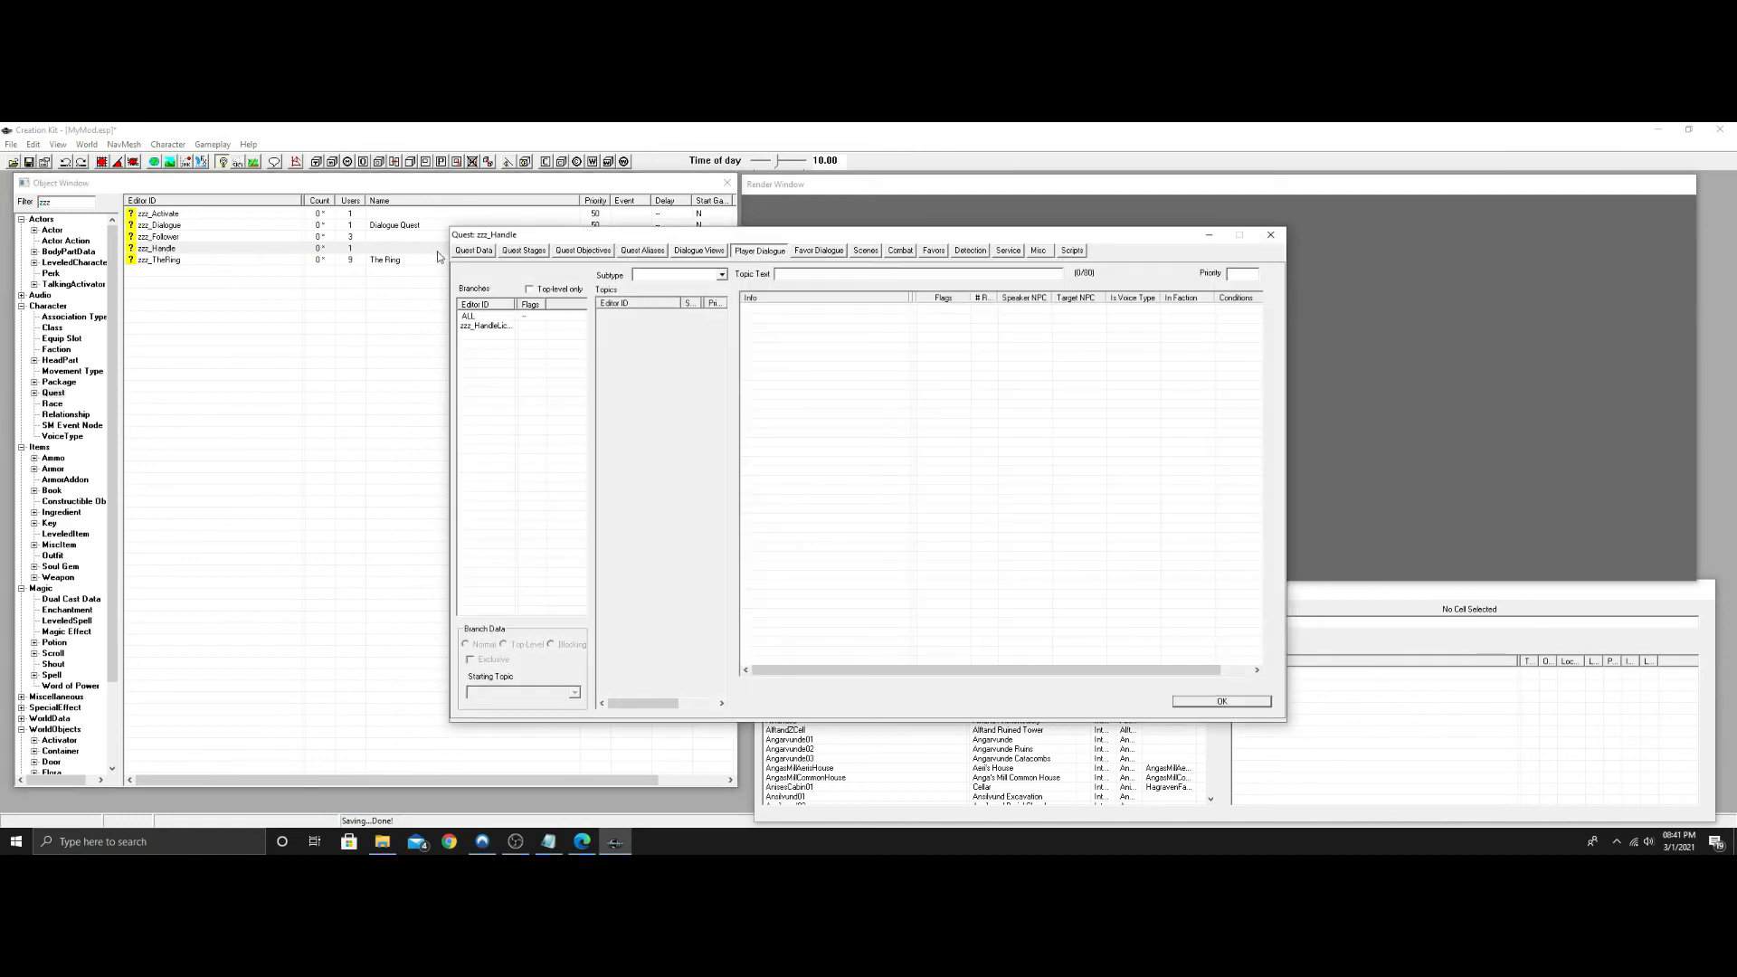
left_click(466, 255)
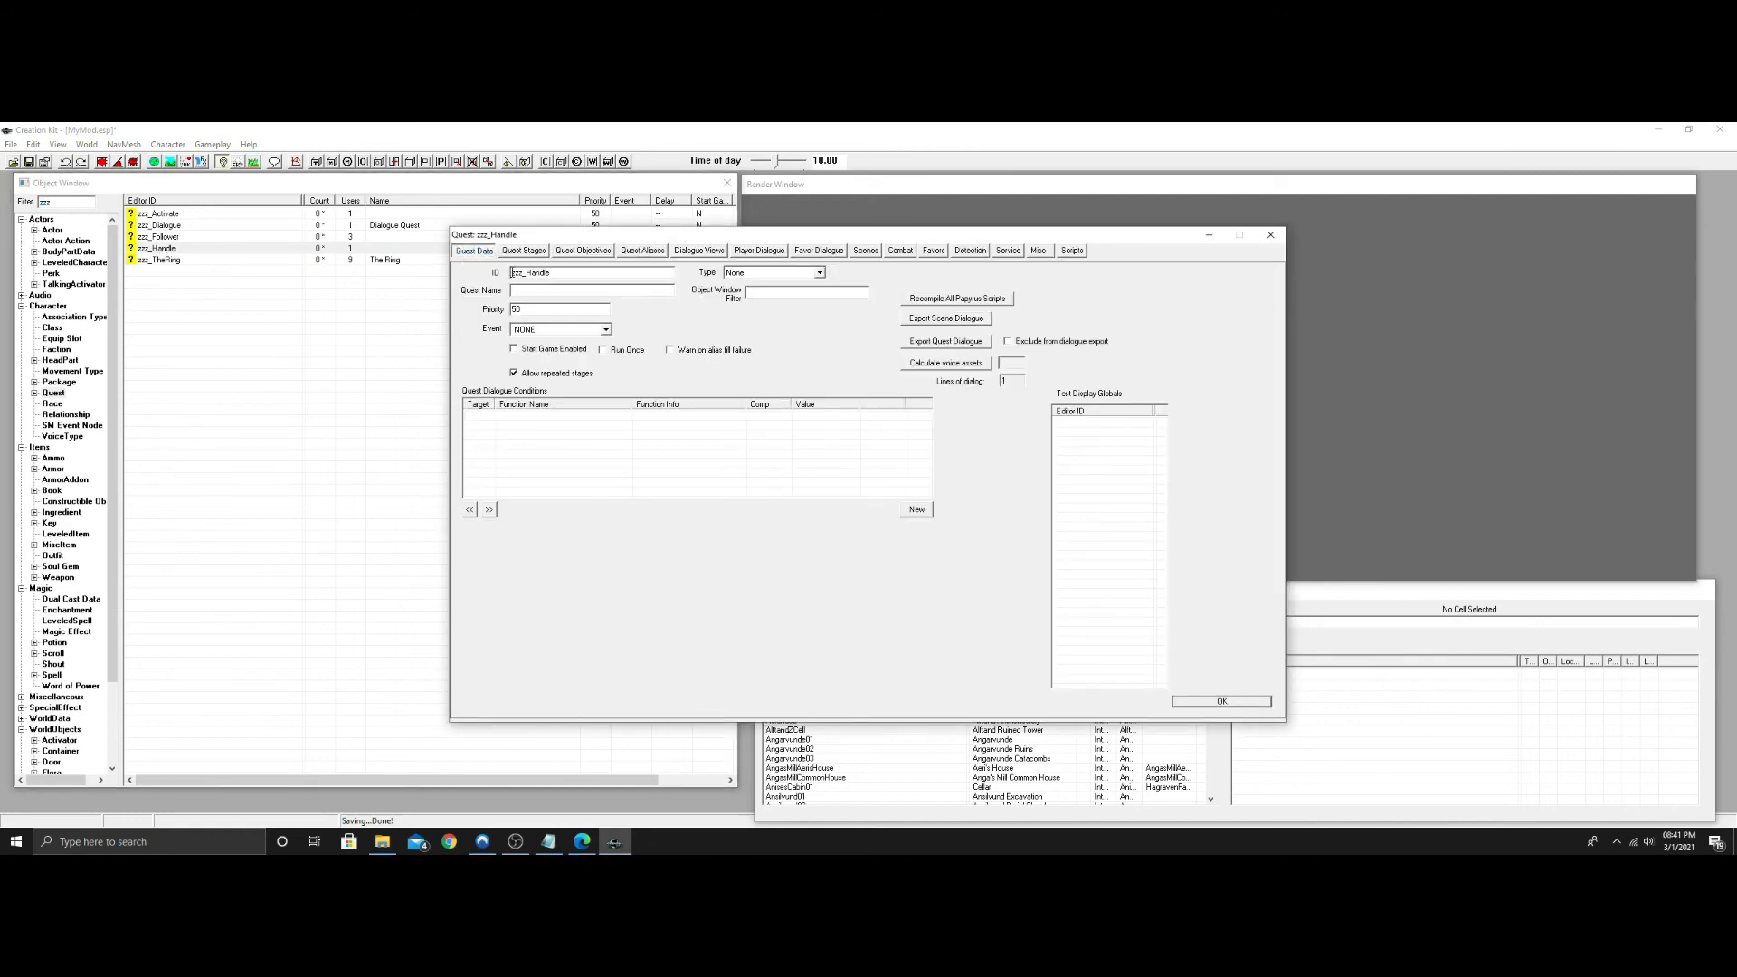
type("0")
left_click(1239, 704)
left_click(29, 162)
Open the zzz_Dialogue quest and create a player dialogue branch zzz_DialogueArcadia with starting topic zzz_DialogueArcadiaTopic.
left_click(173, 226)
double_click(174, 226)
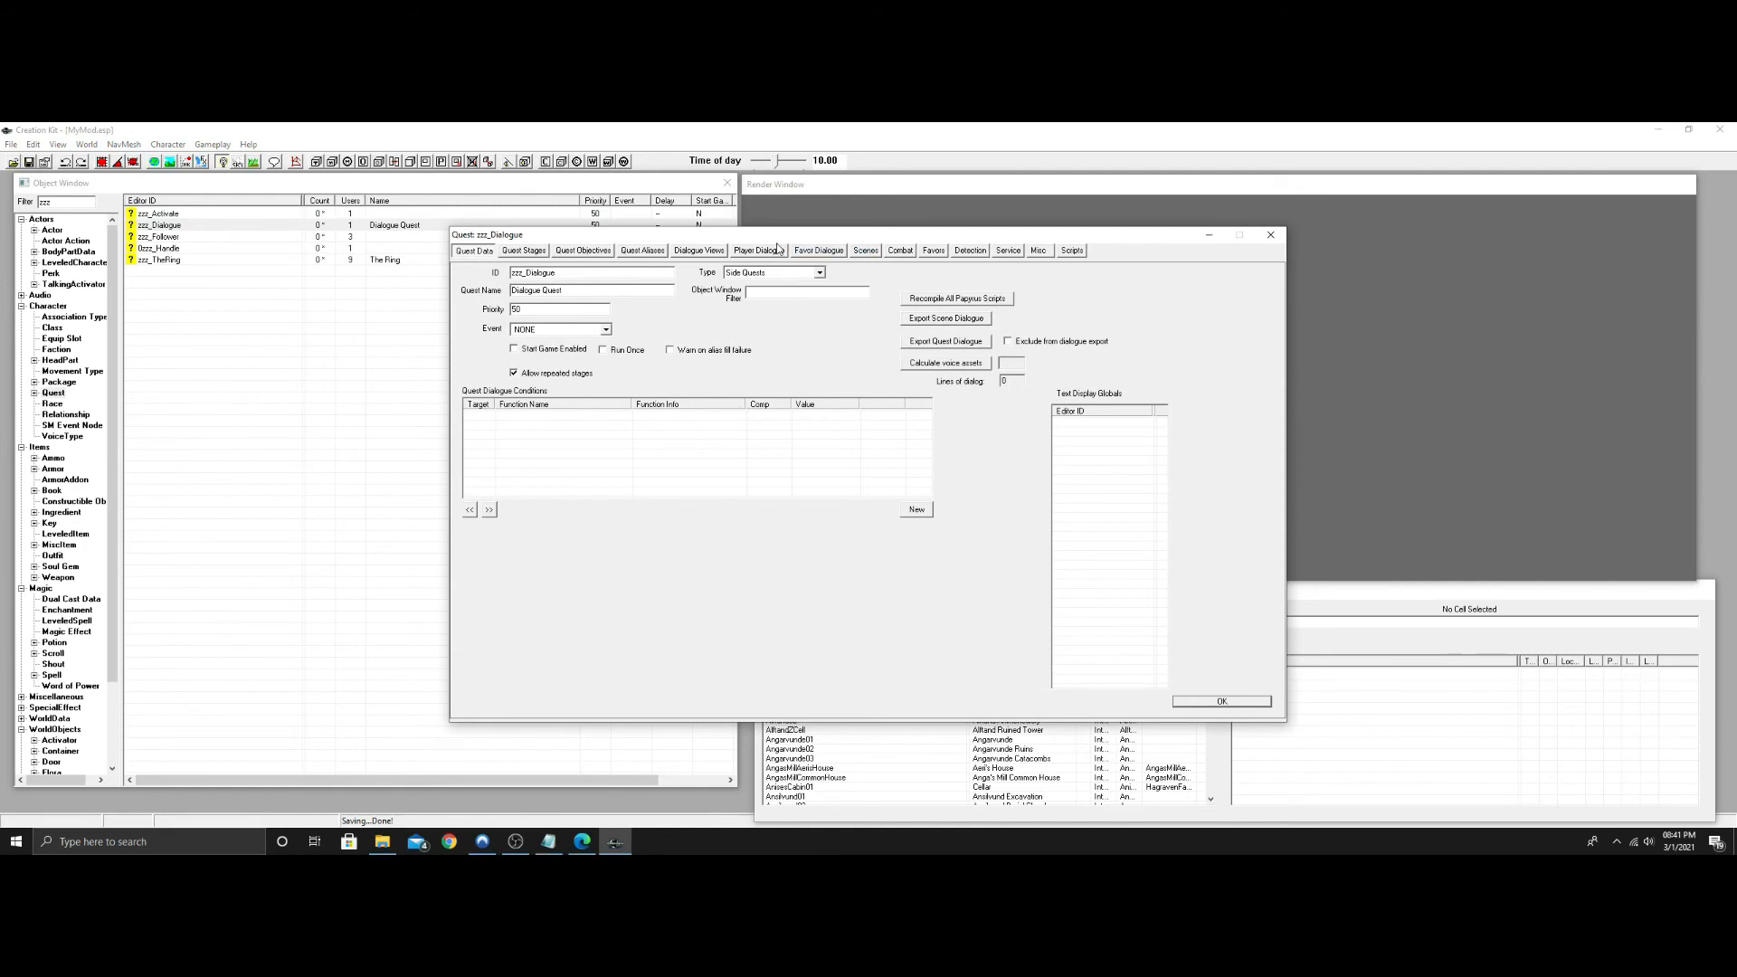
left_click(754, 250)
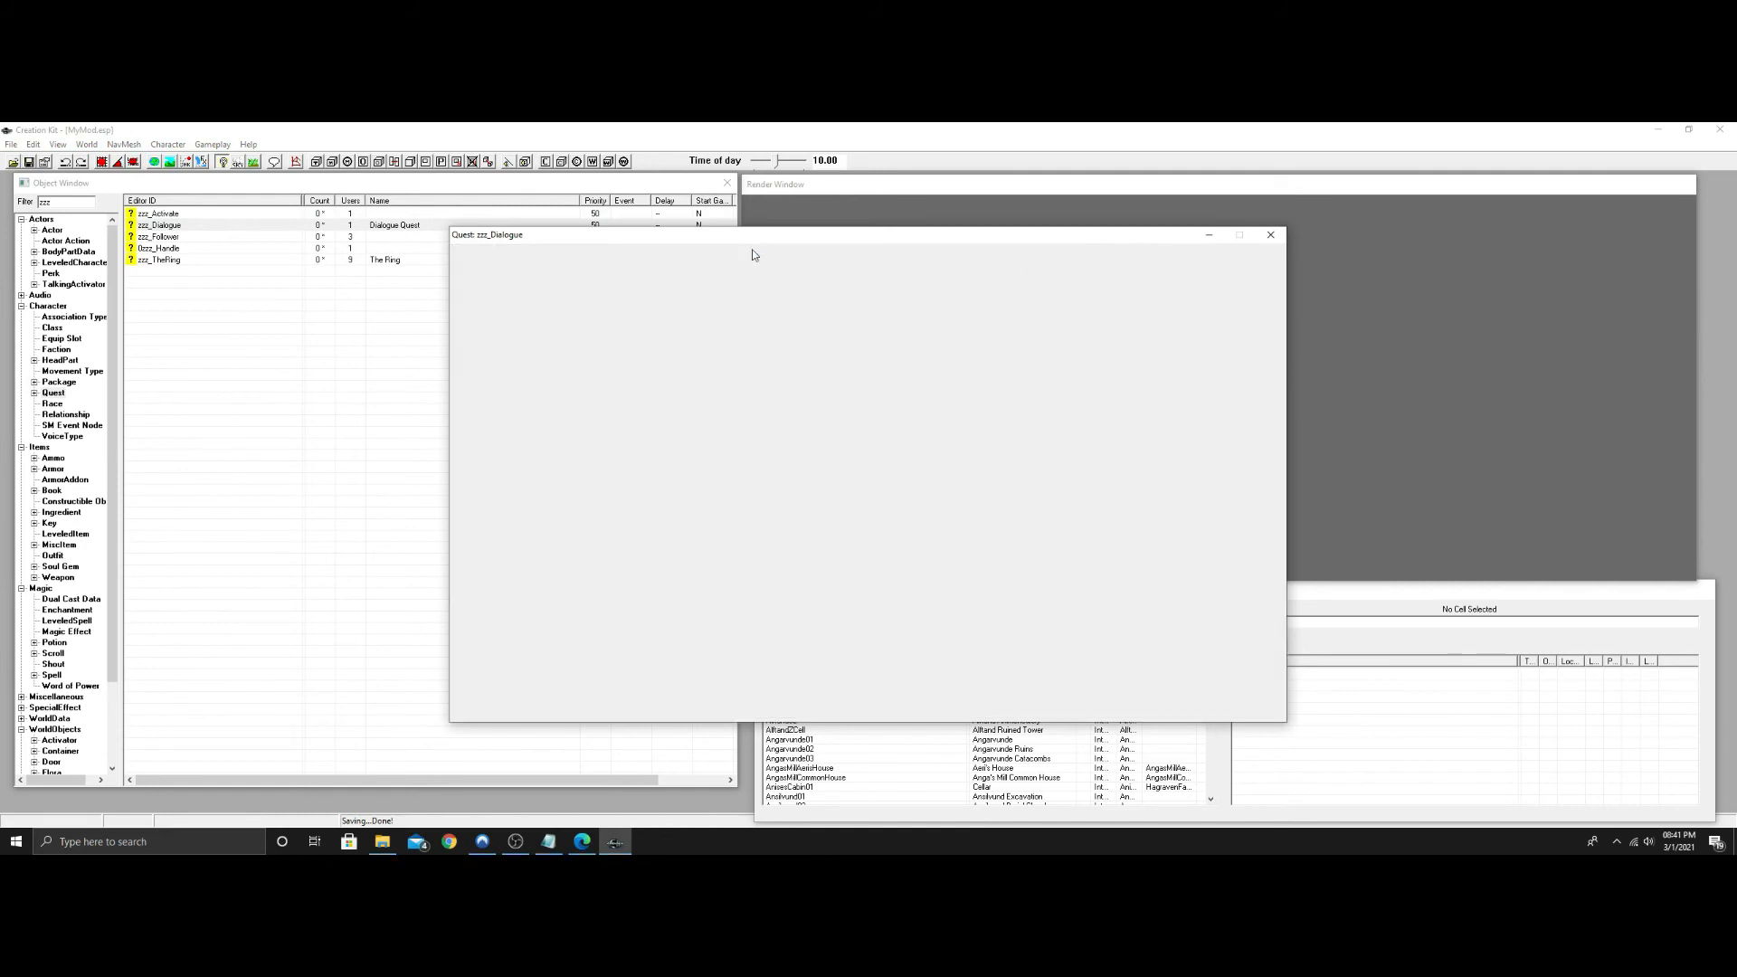
right_click(496, 353)
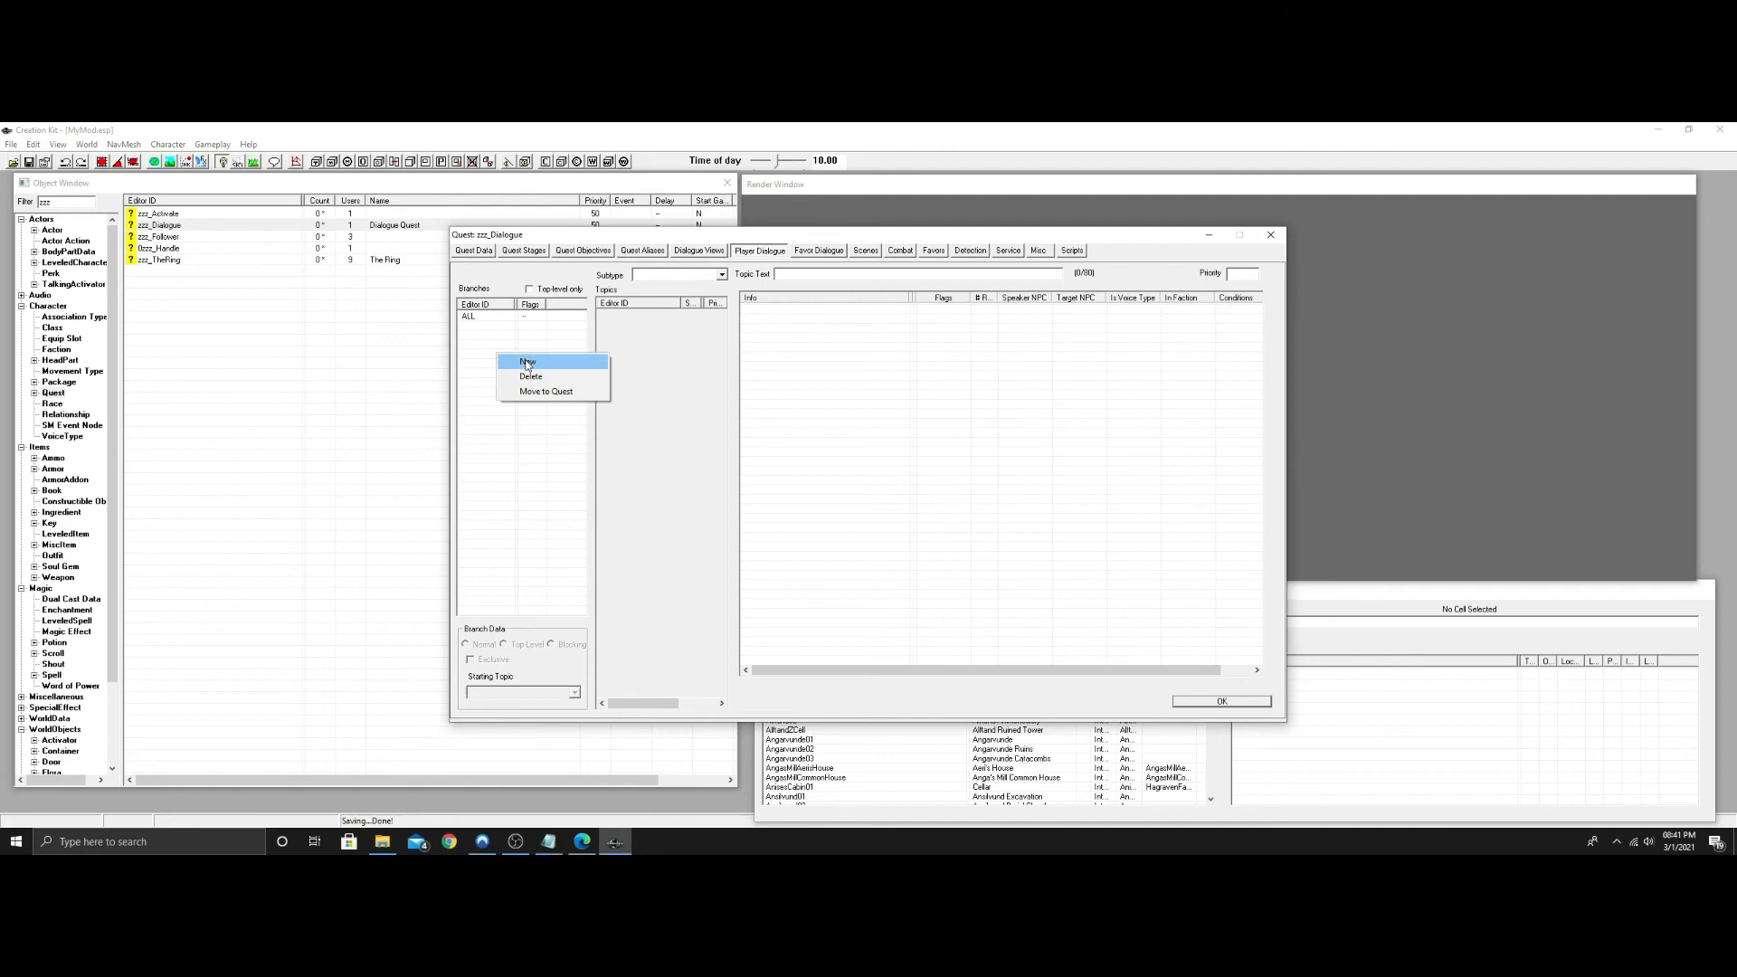
left_click(519, 361)
left_click(516, 276)
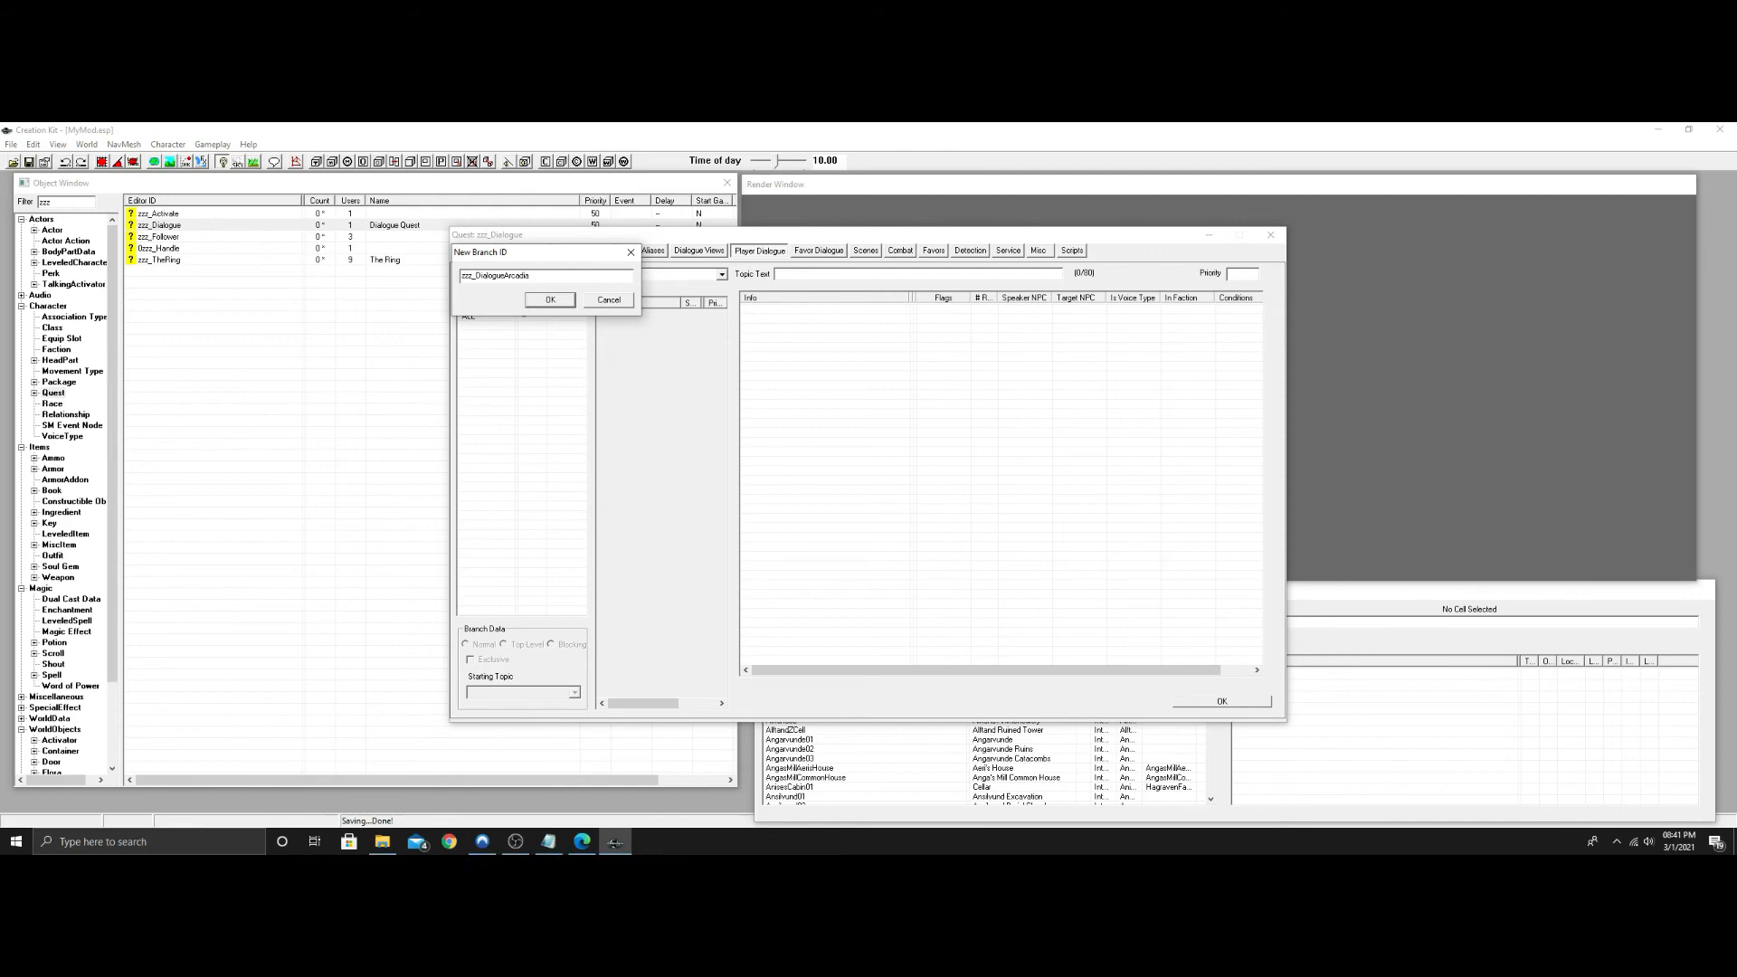
left_click(552, 301)
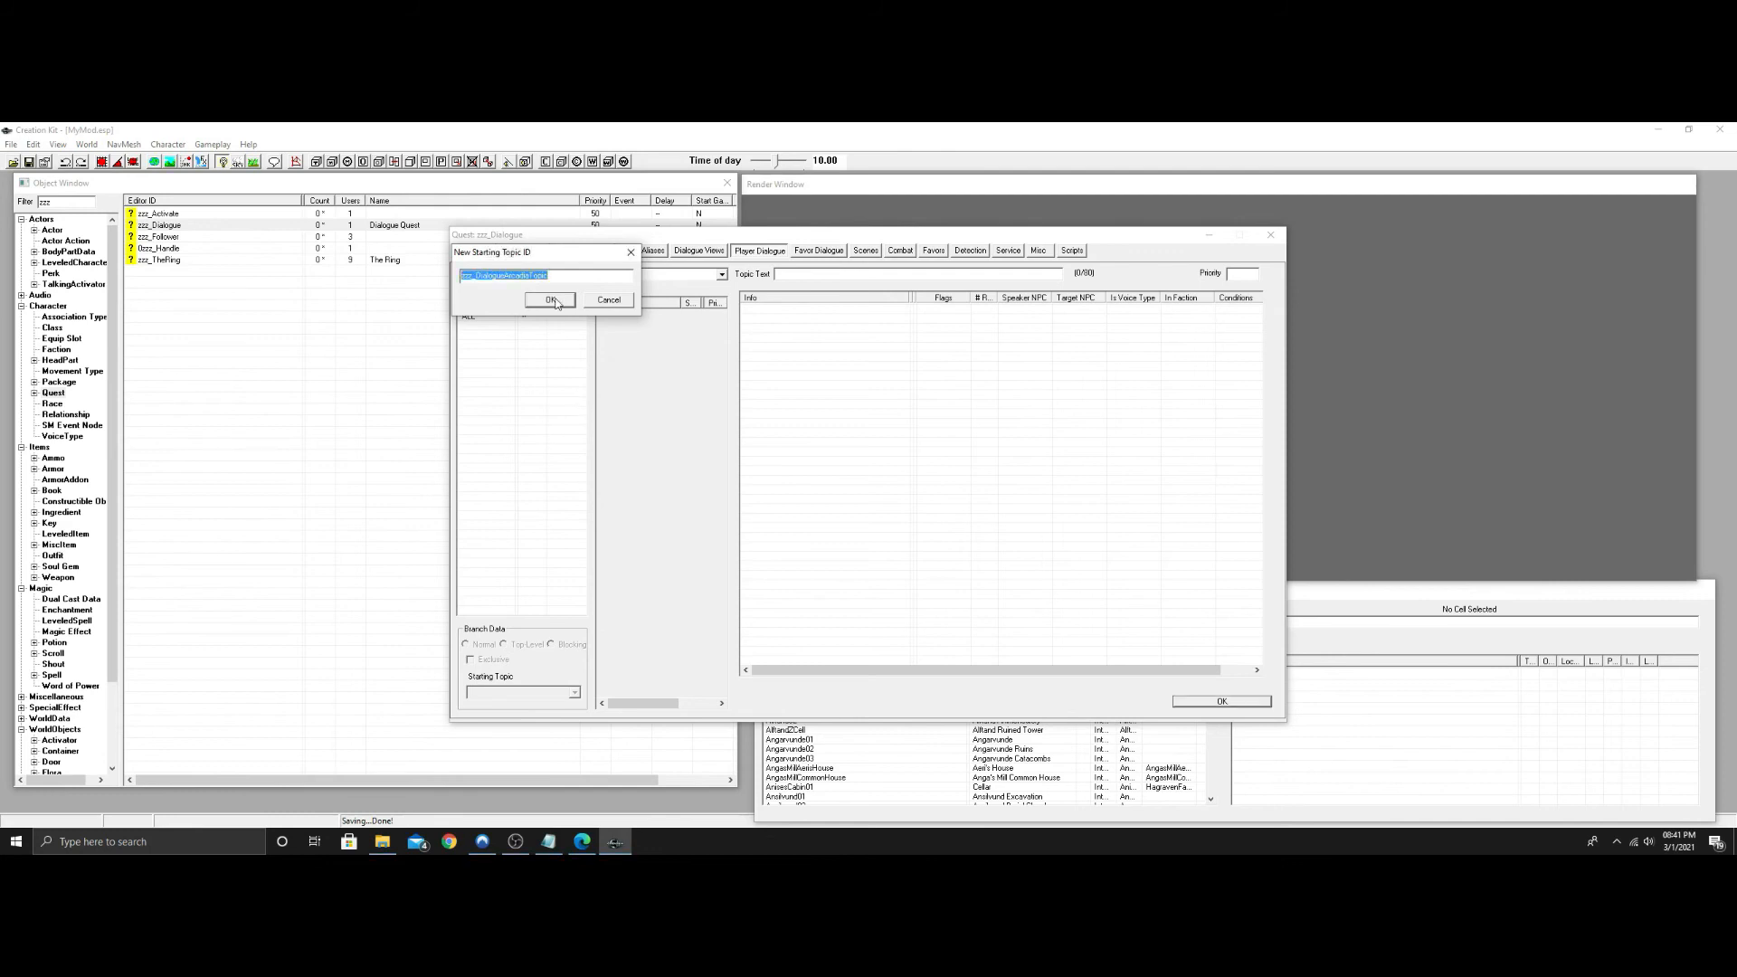
left_click(550, 300)
Set the new topic's text to "I am sick!" and add an info with the response "If you lick this it will heal you.".
left_click(694, 313)
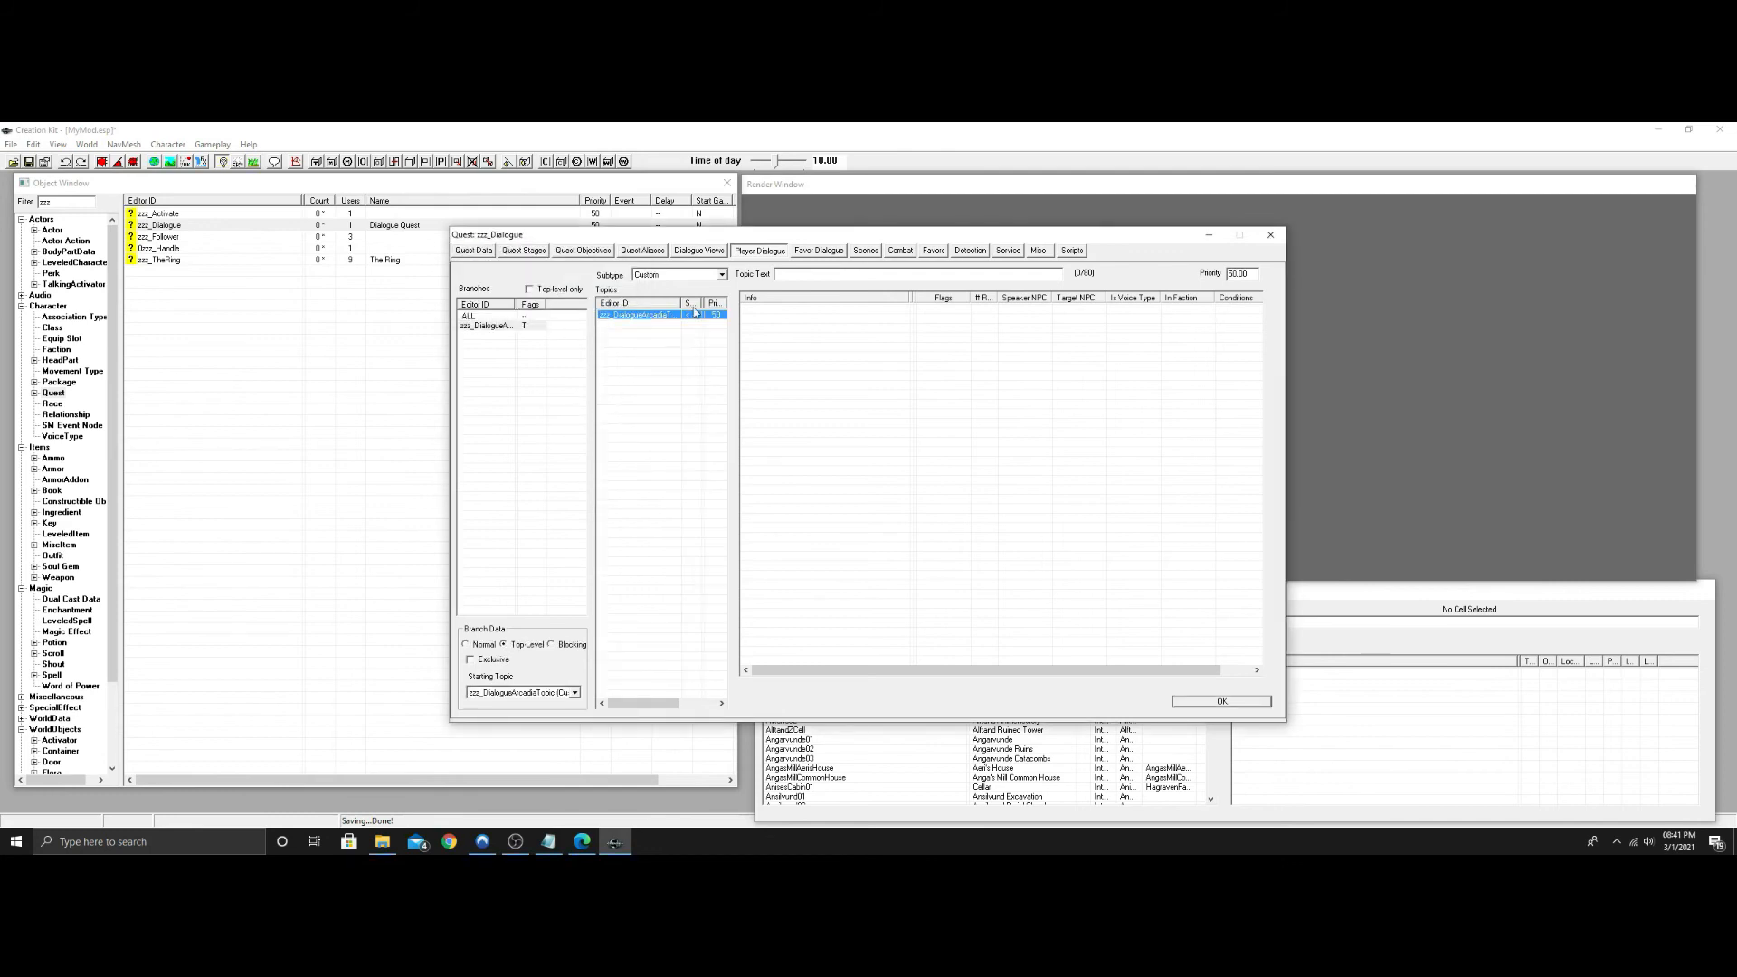
left_click(846, 273)
type("I am sick!")
right_click(902, 324)
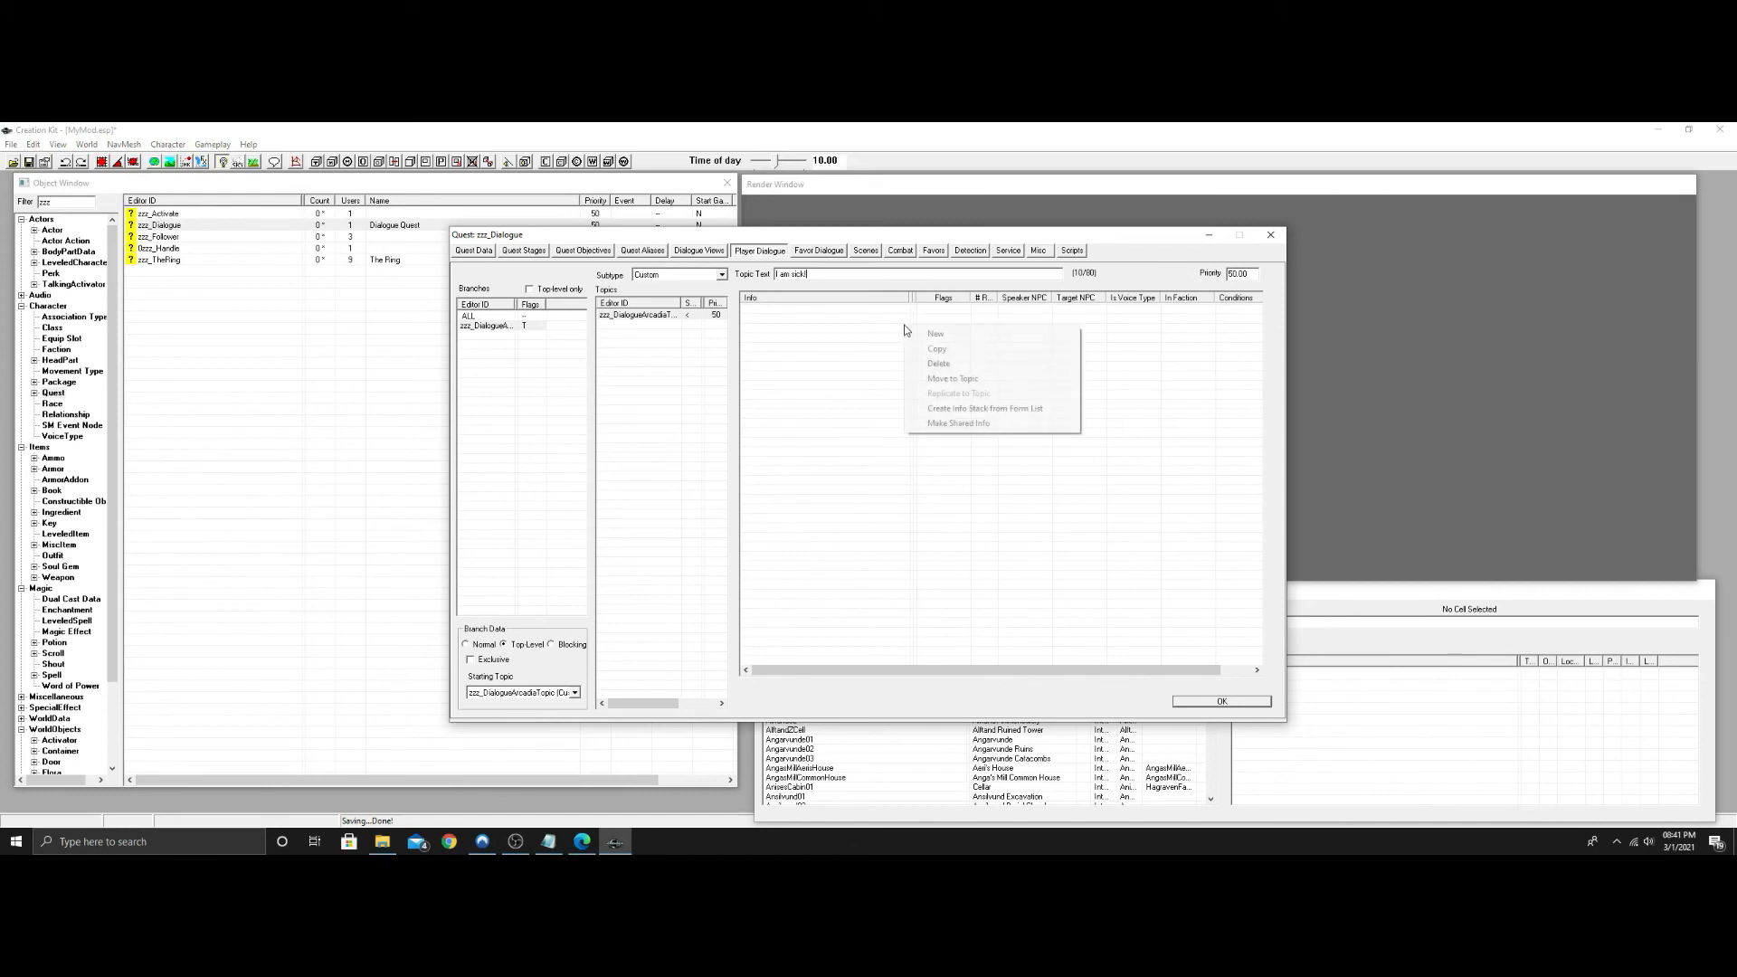
left_click(925, 332)
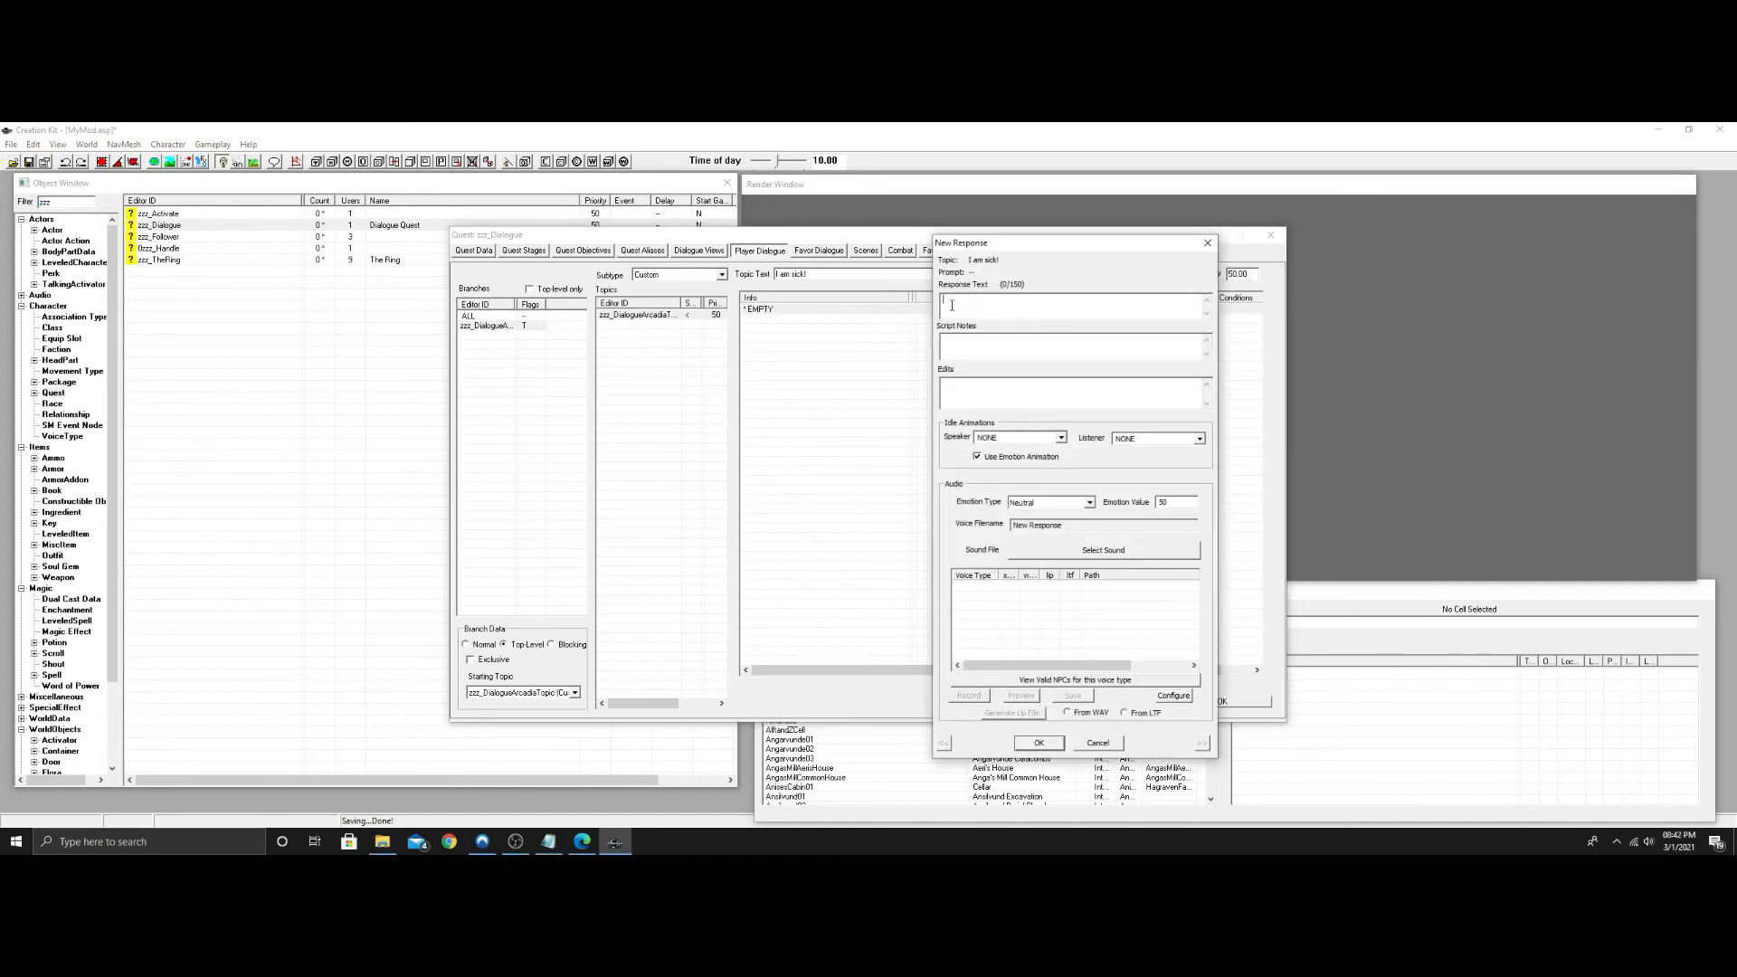
type("If you lick this it will heal you.")
left_click(1040, 743)
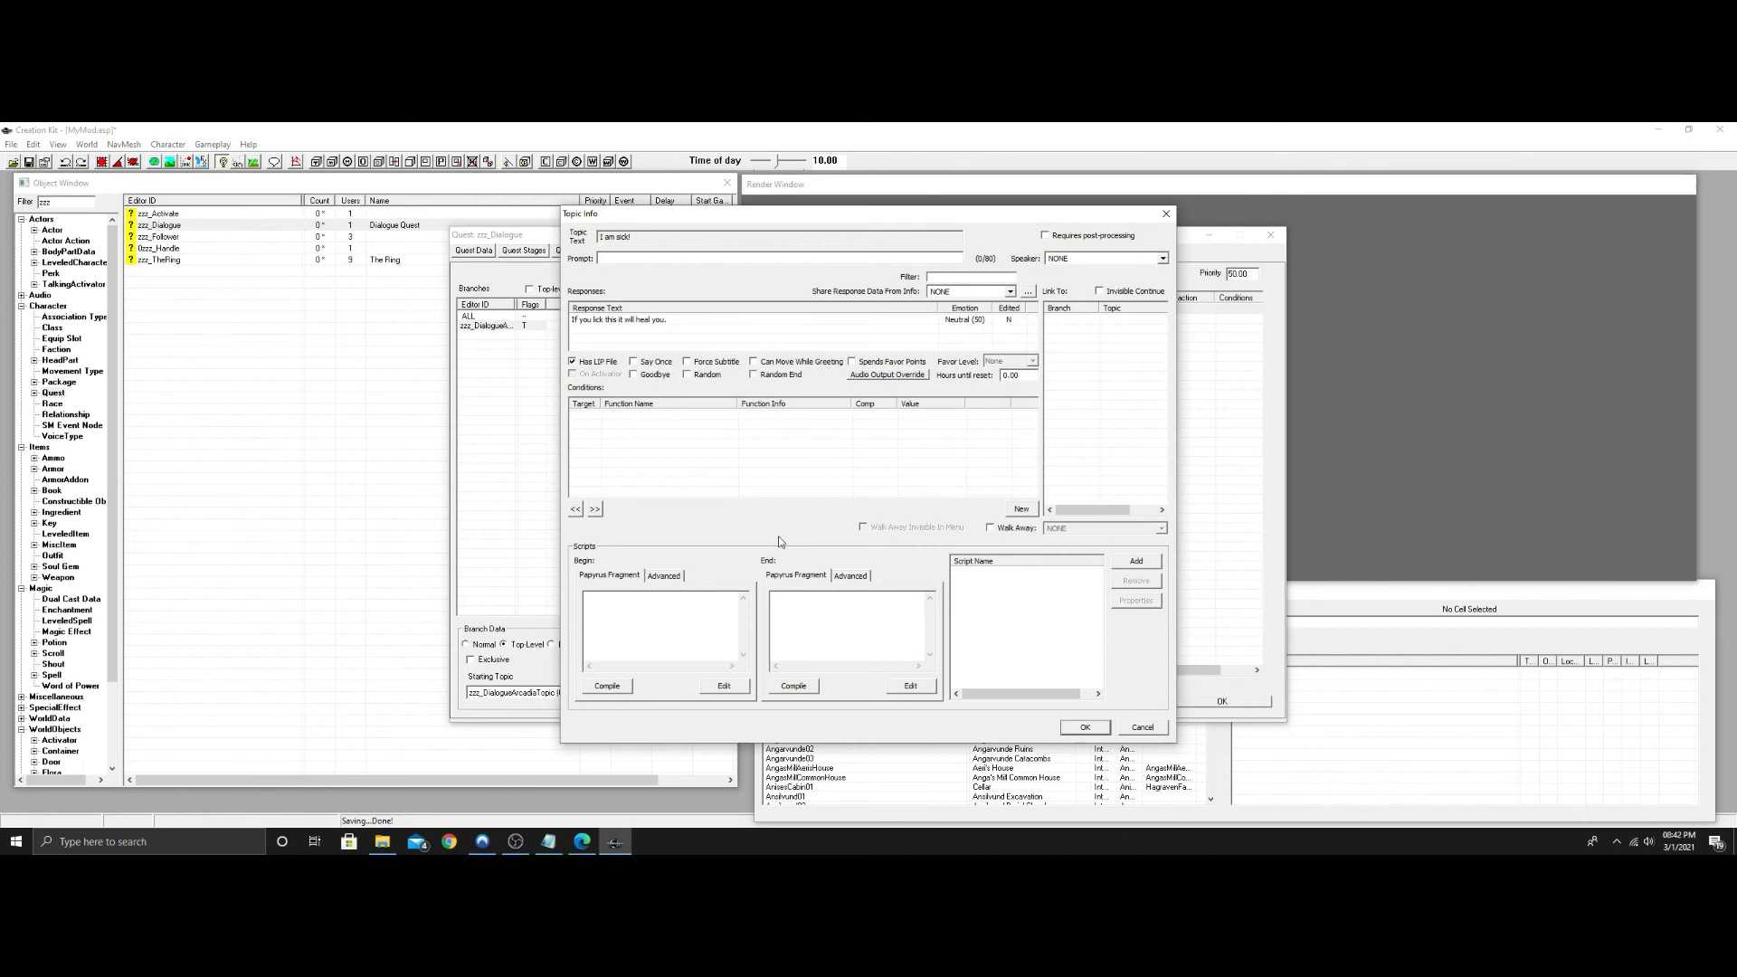
Enable Force Subtitle for the info and link it to the zzz_HandleLickItTopic topic of quest 0zzz_Handle.
left_click(687, 362)
right_click(1078, 333)
left_click(1115, 336)
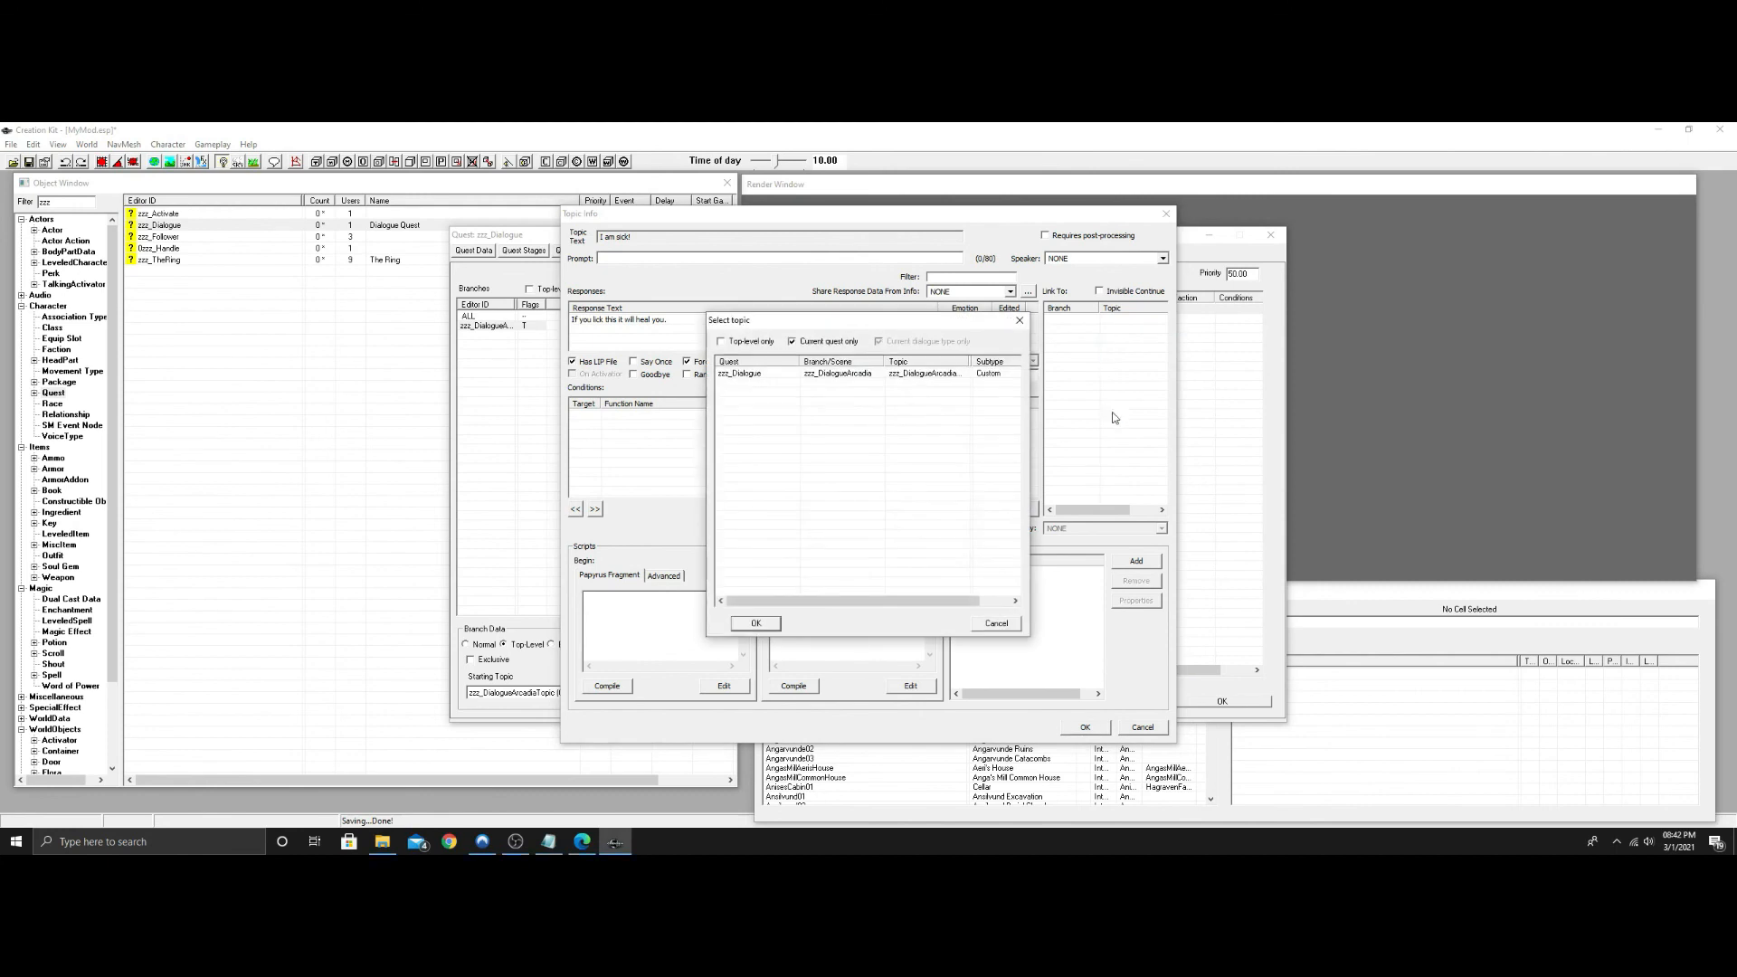
left_click(791, 345)
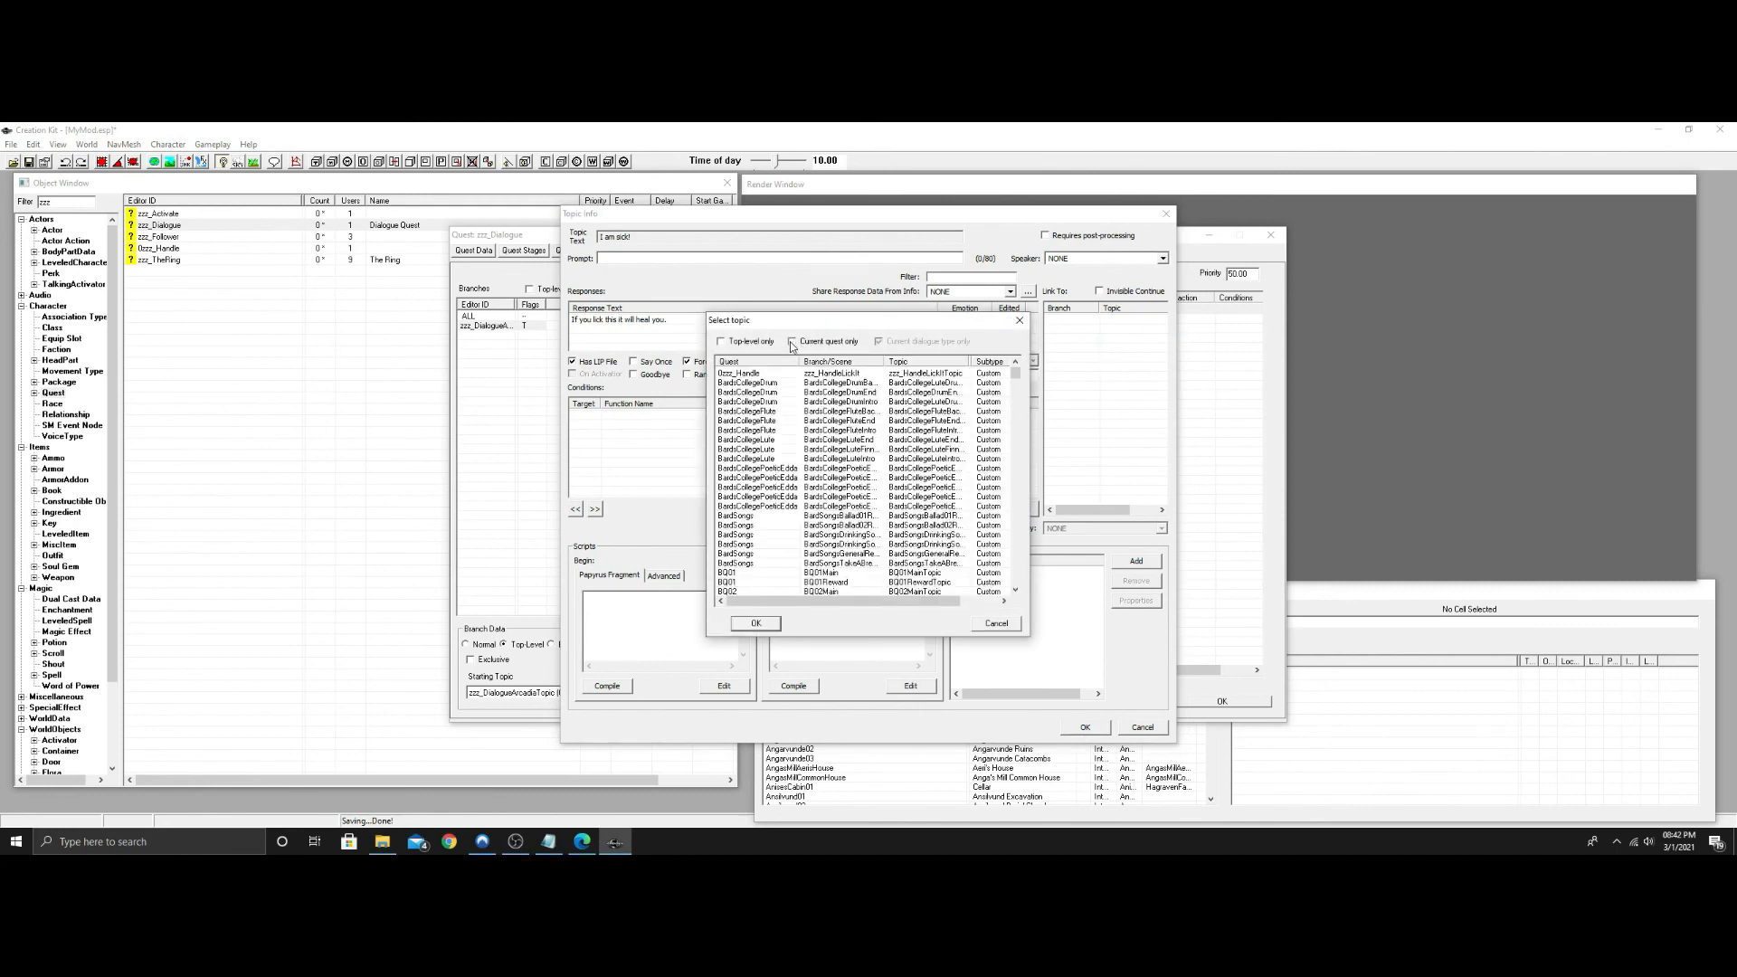
left_click(742, 375)
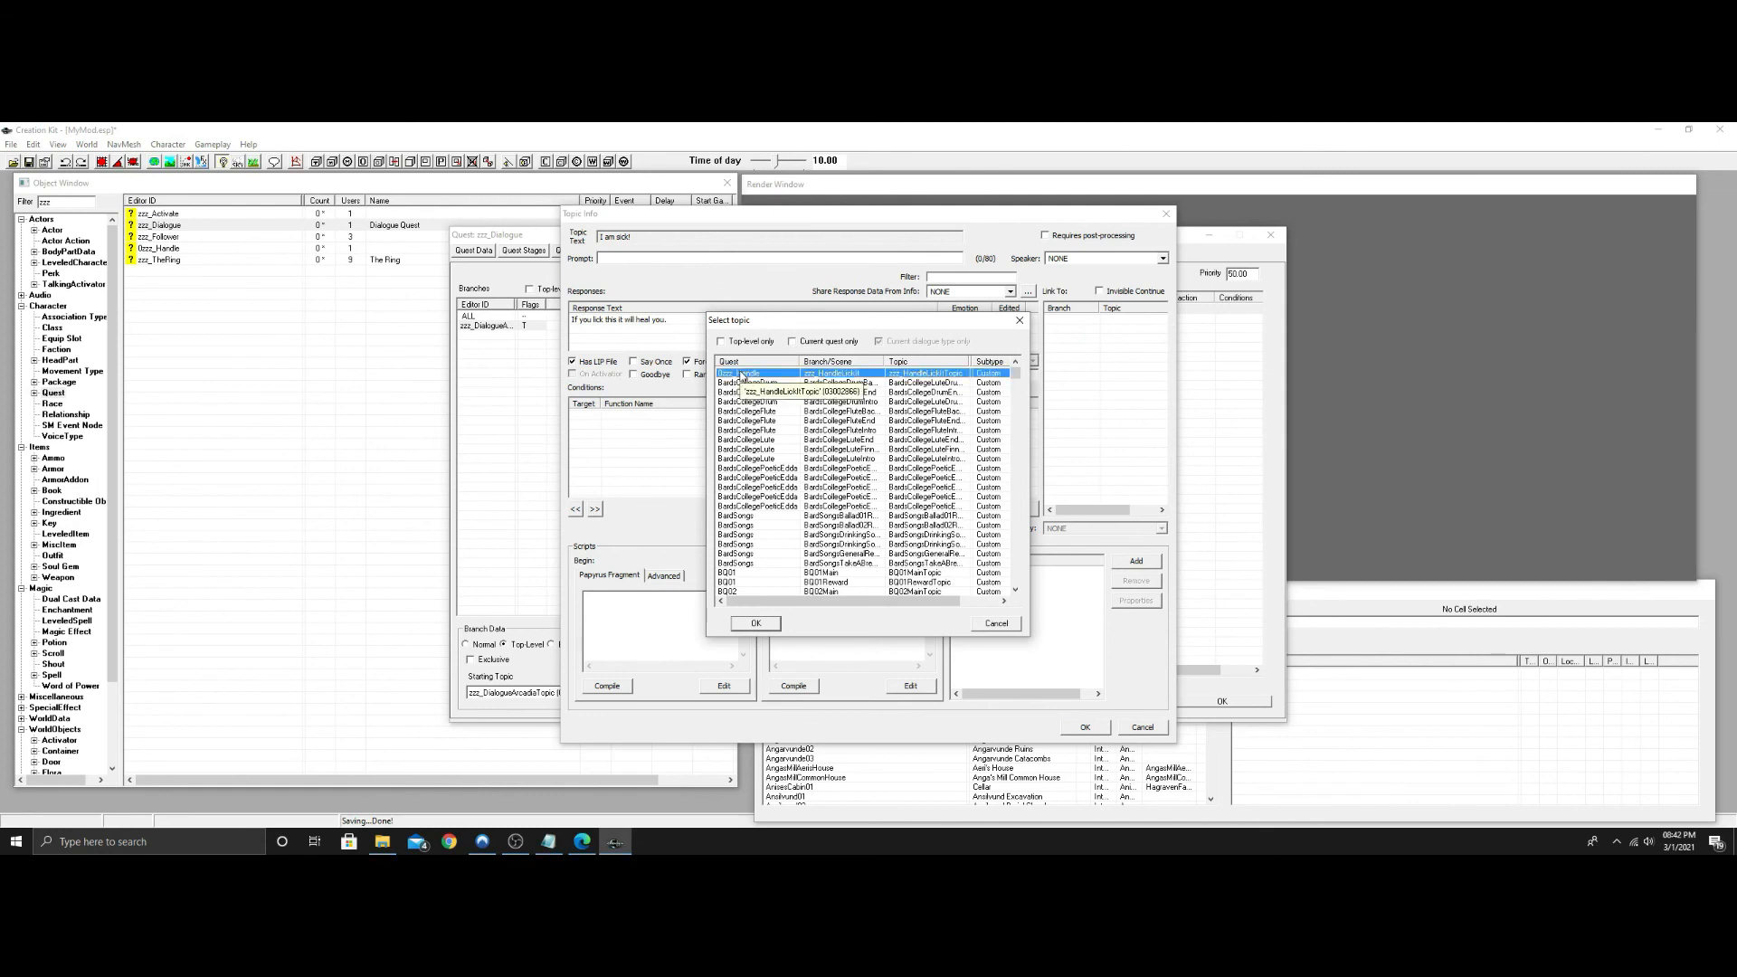
double_click(756, 375)
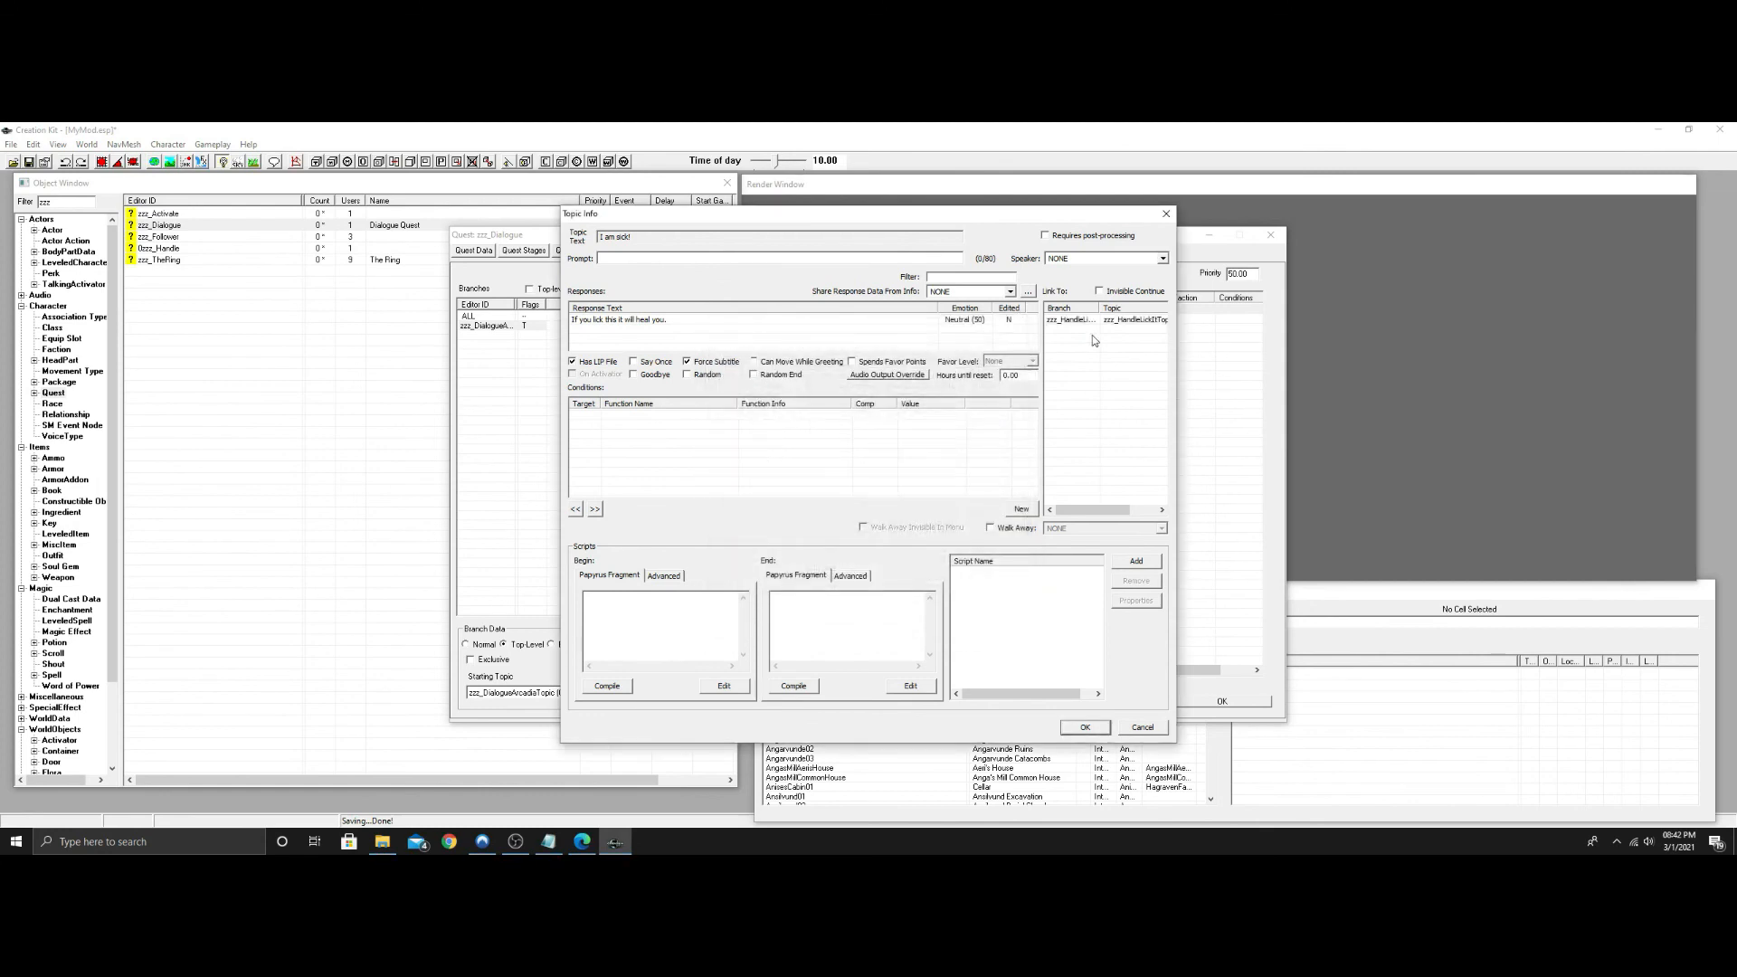
mouse_move(1107, 509)
left_mouse_down()
mouse_move(1138, 509)
mouse_move(1074, 510)
left_mouse_up()
Add a GetIsID condition to the info that requires the actor Arcadia, with comparison == 1.
right_click(778, 416)
left_click(814, 423)
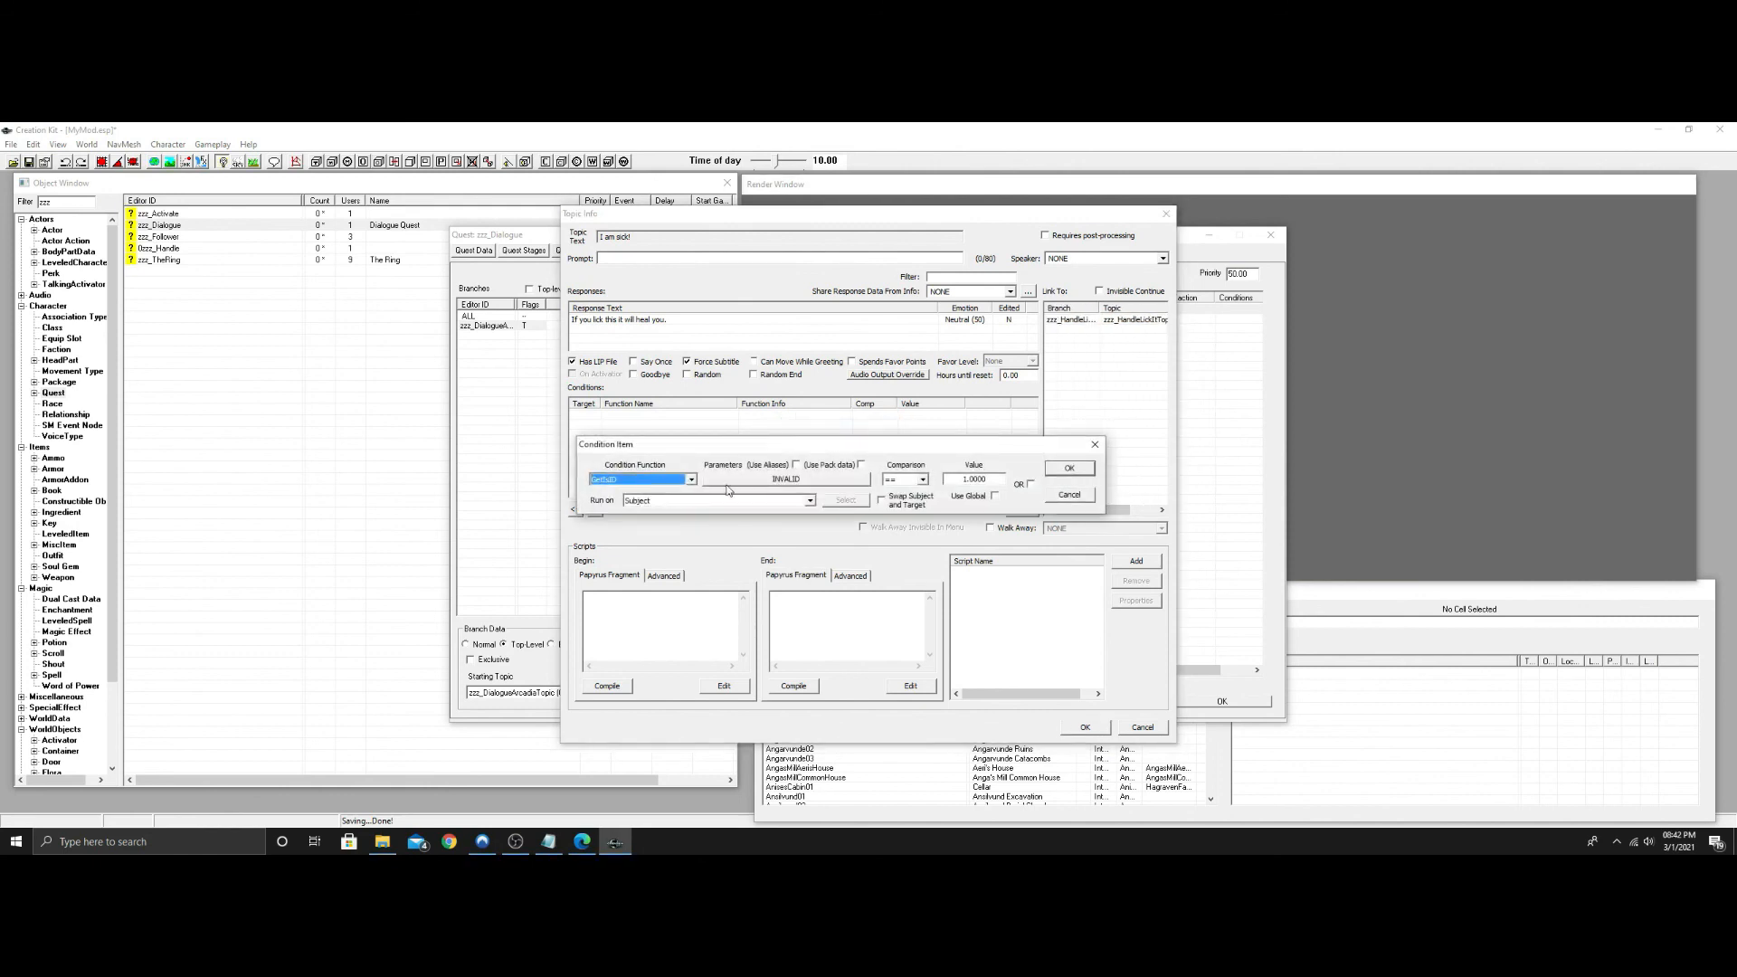
left_click(822, 478)
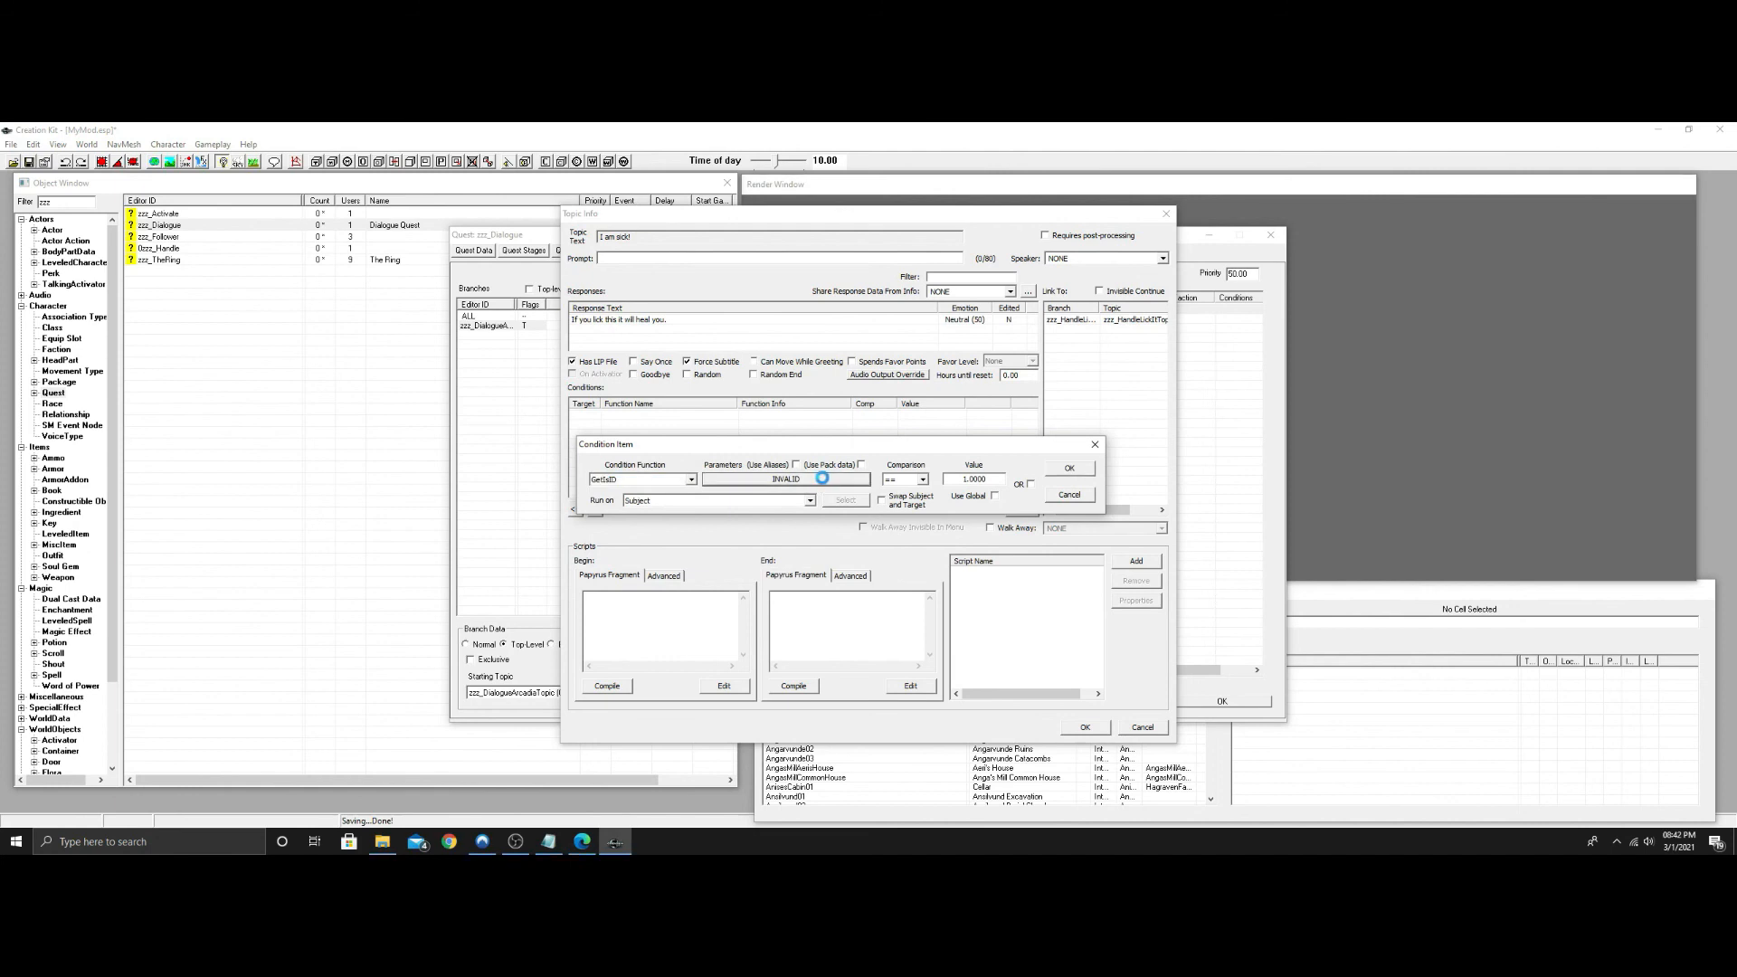
type("arcadia")
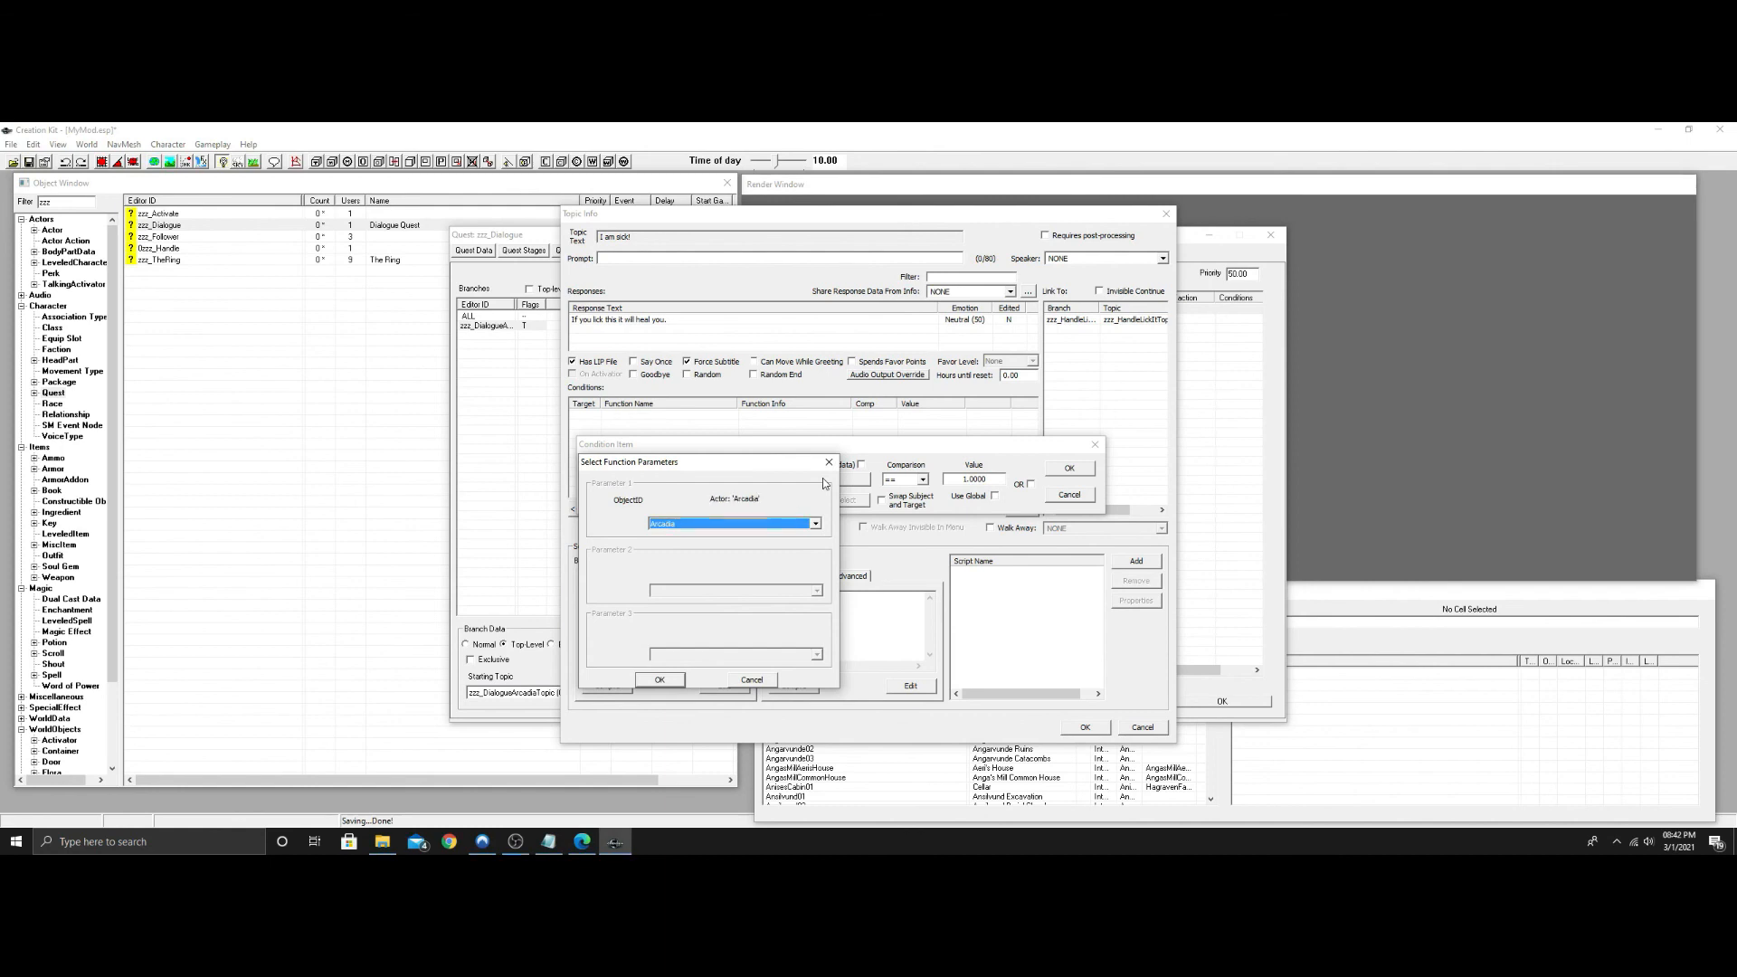
left_click(660, 680)
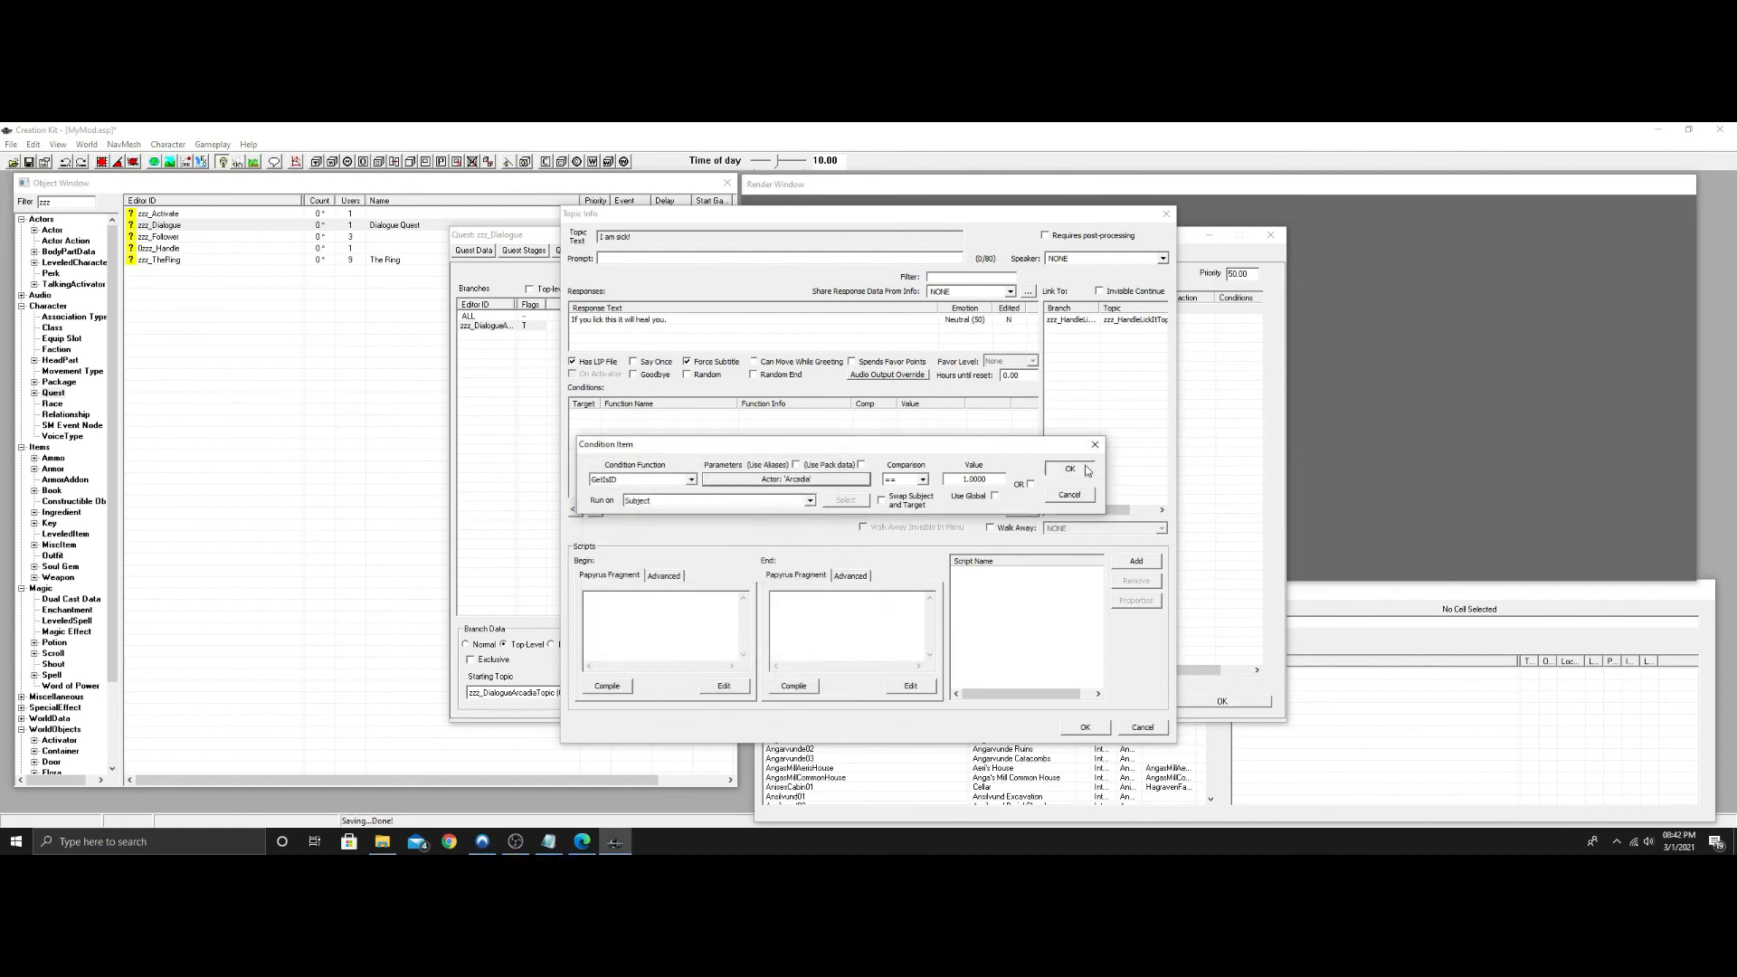
left_click(1069, 468)
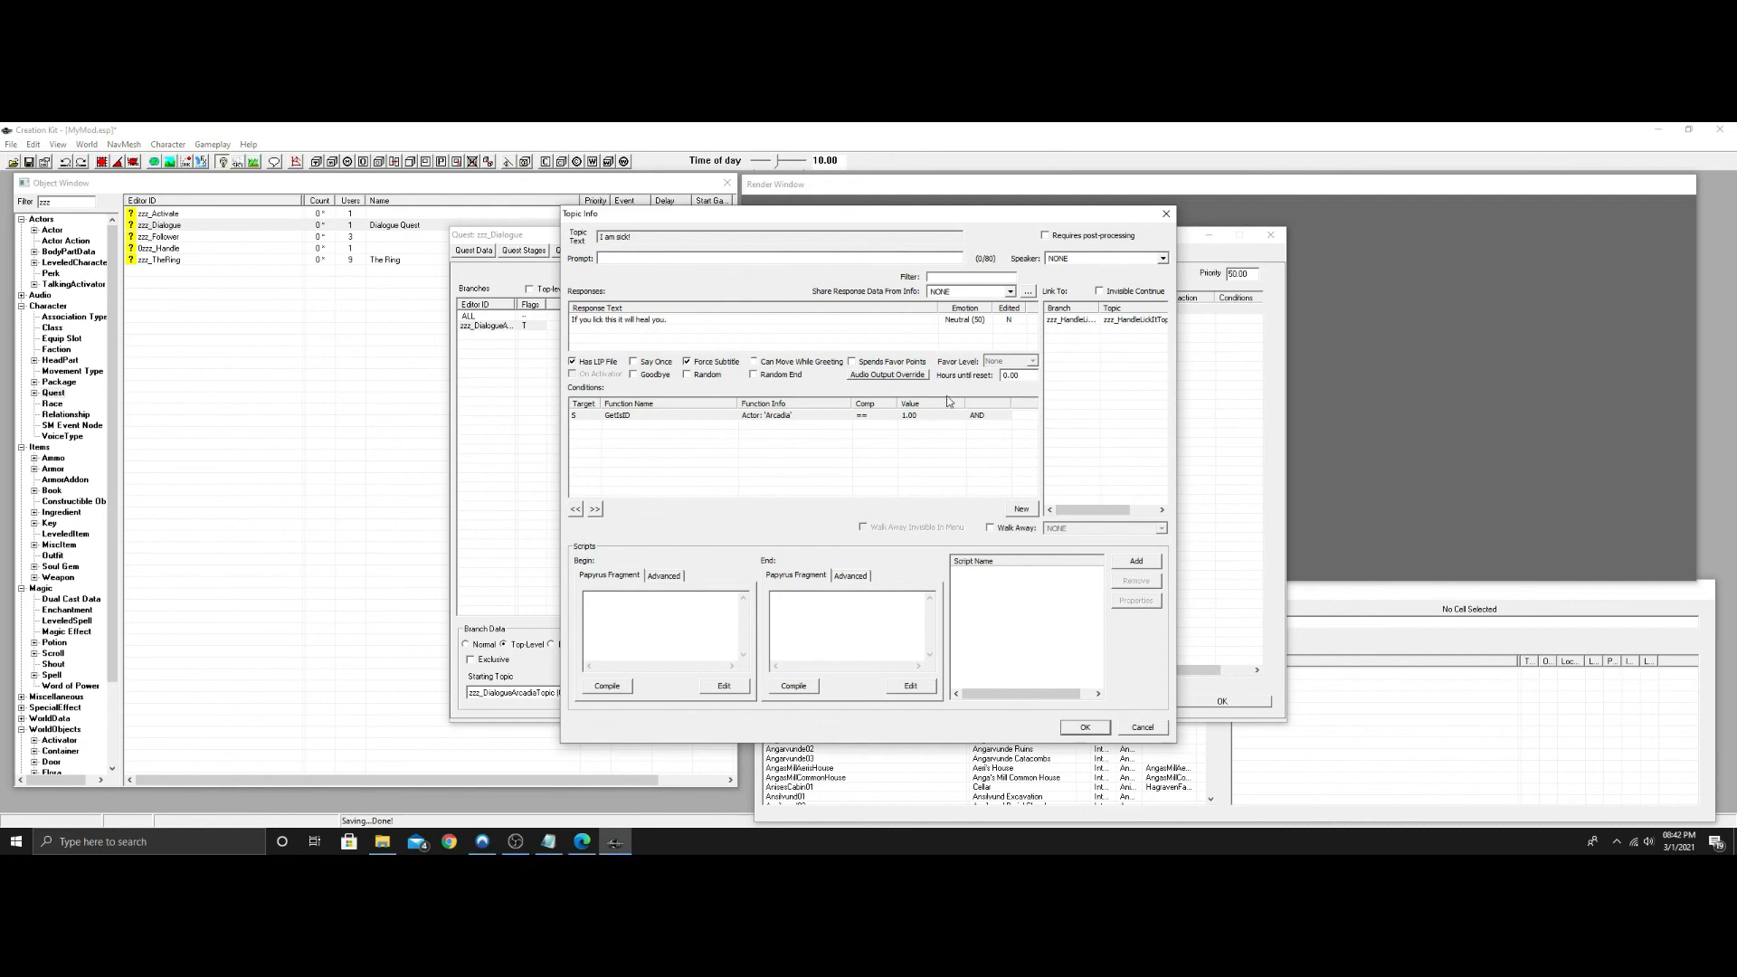
Set the info's hours until reset to 24.
left_click(1004, 375)
type("24")
left_click(886, 466)
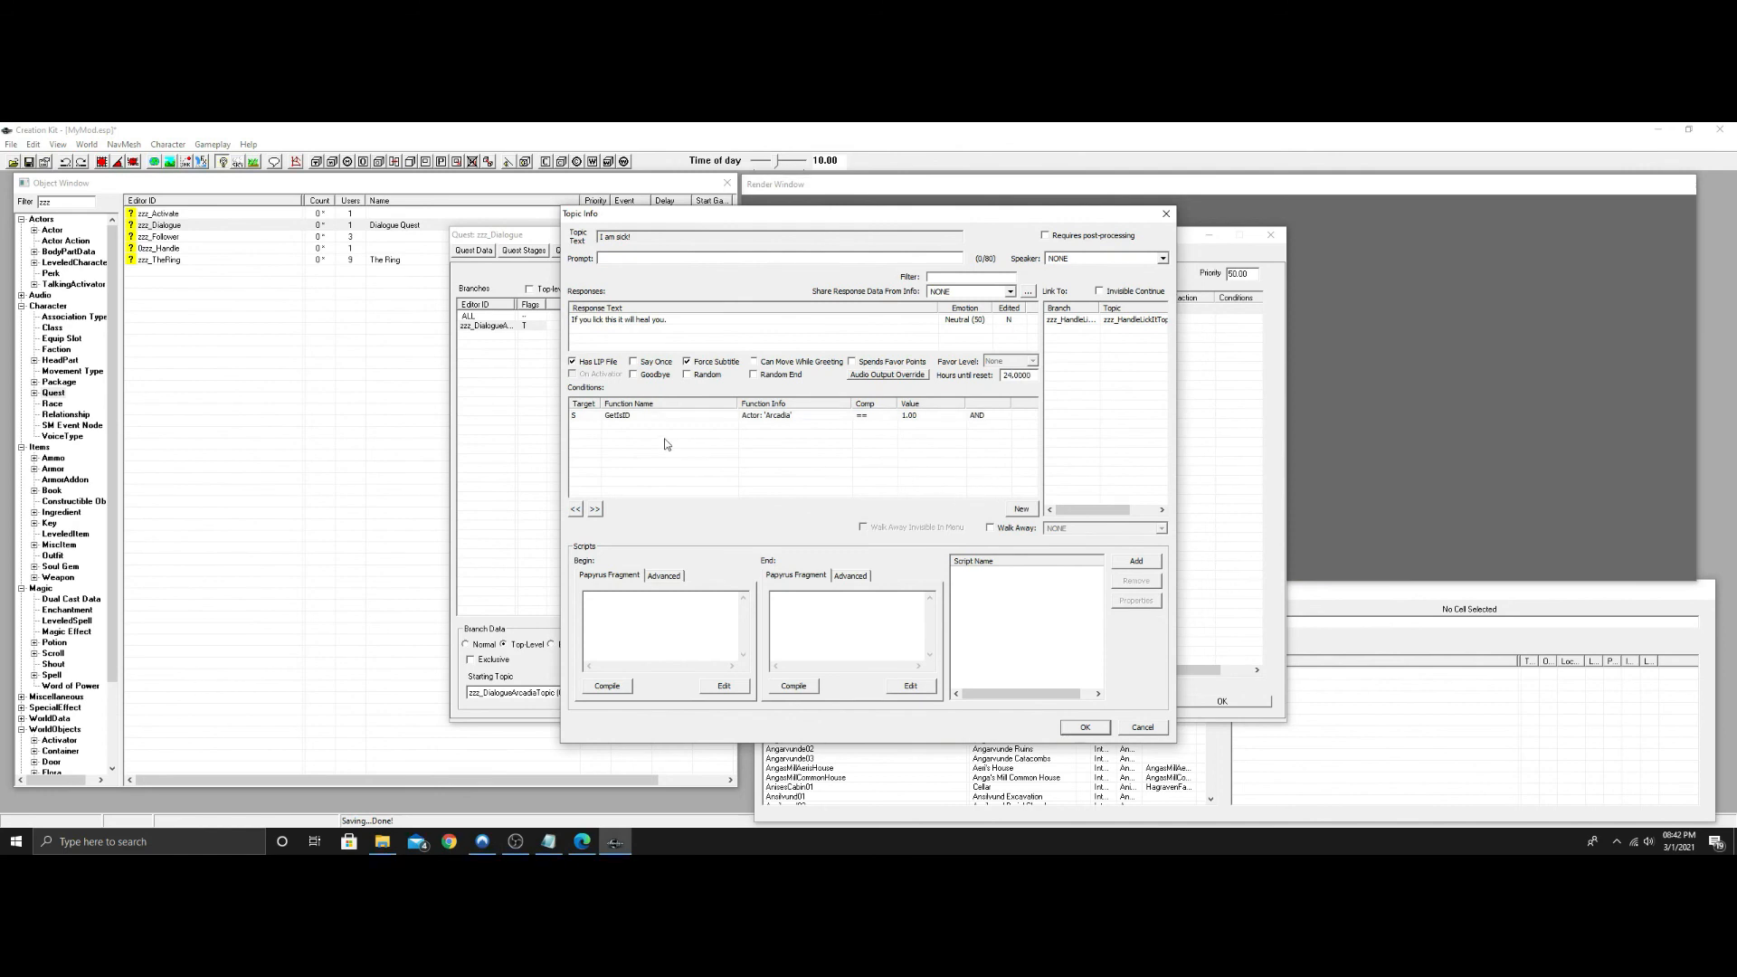
Add a second condition to the info using GetDisease == 1, run on the Player.
right_click(710, 432)
left_click(737, 447)
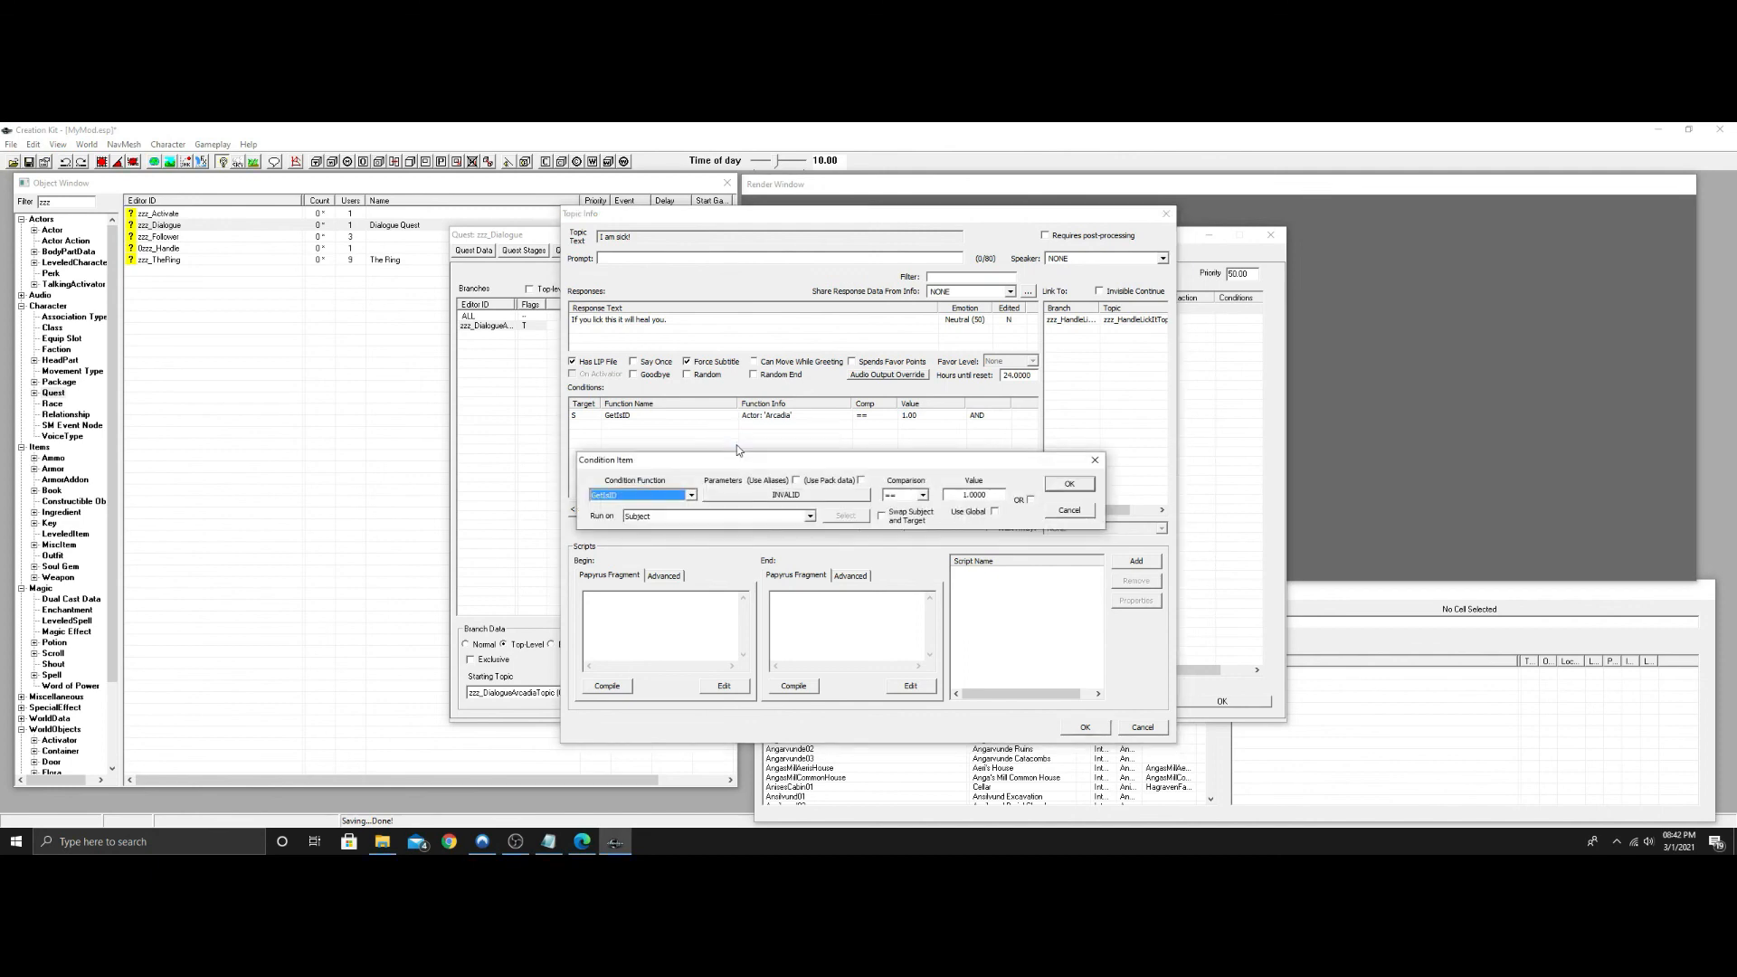
key("h")
left_click(691, 494)
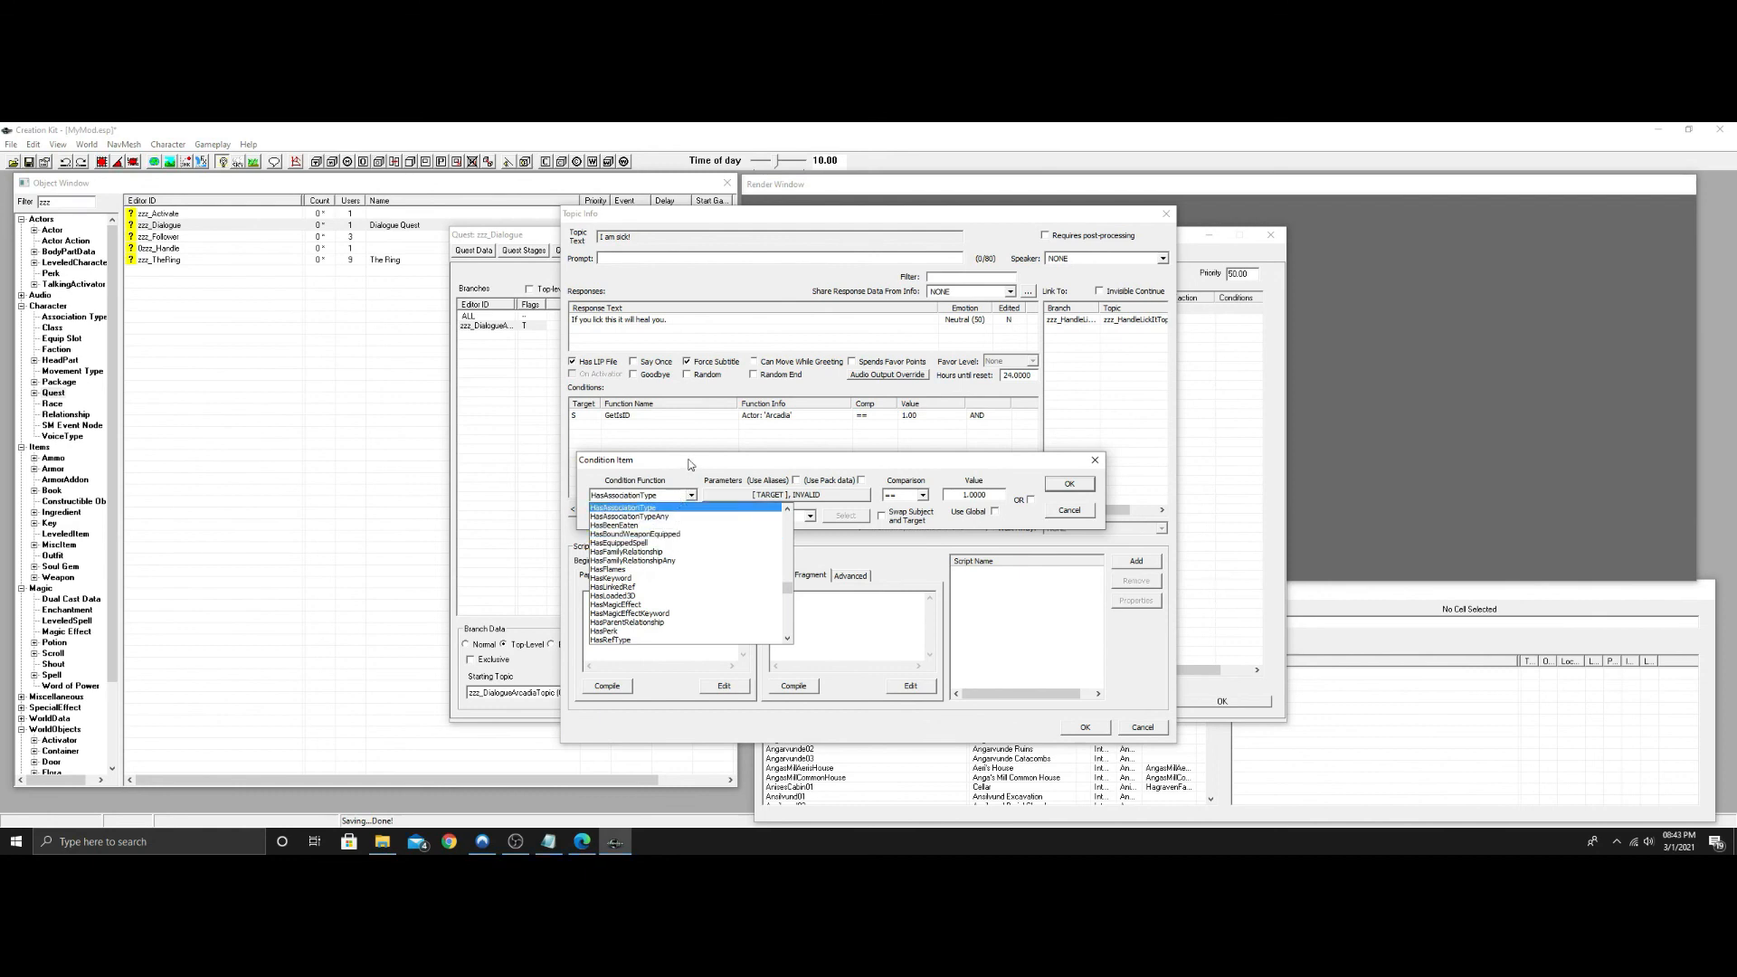
left_click(691, 464)
left_click(693, 497)
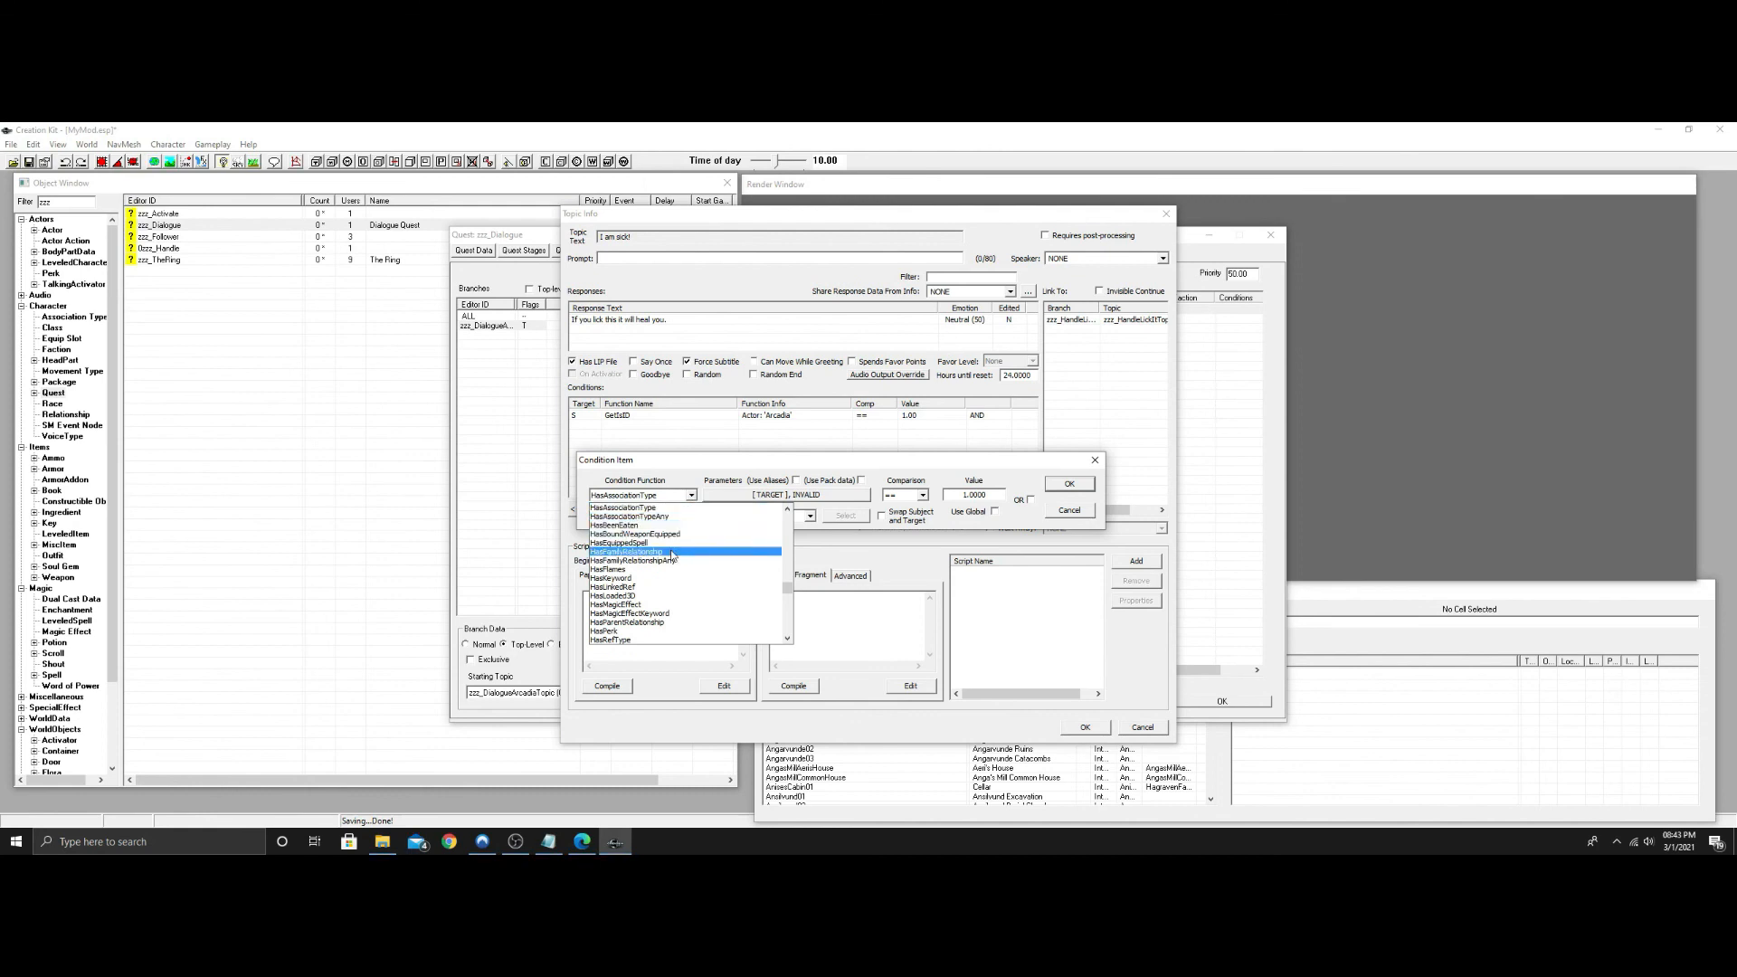
type("getdi")
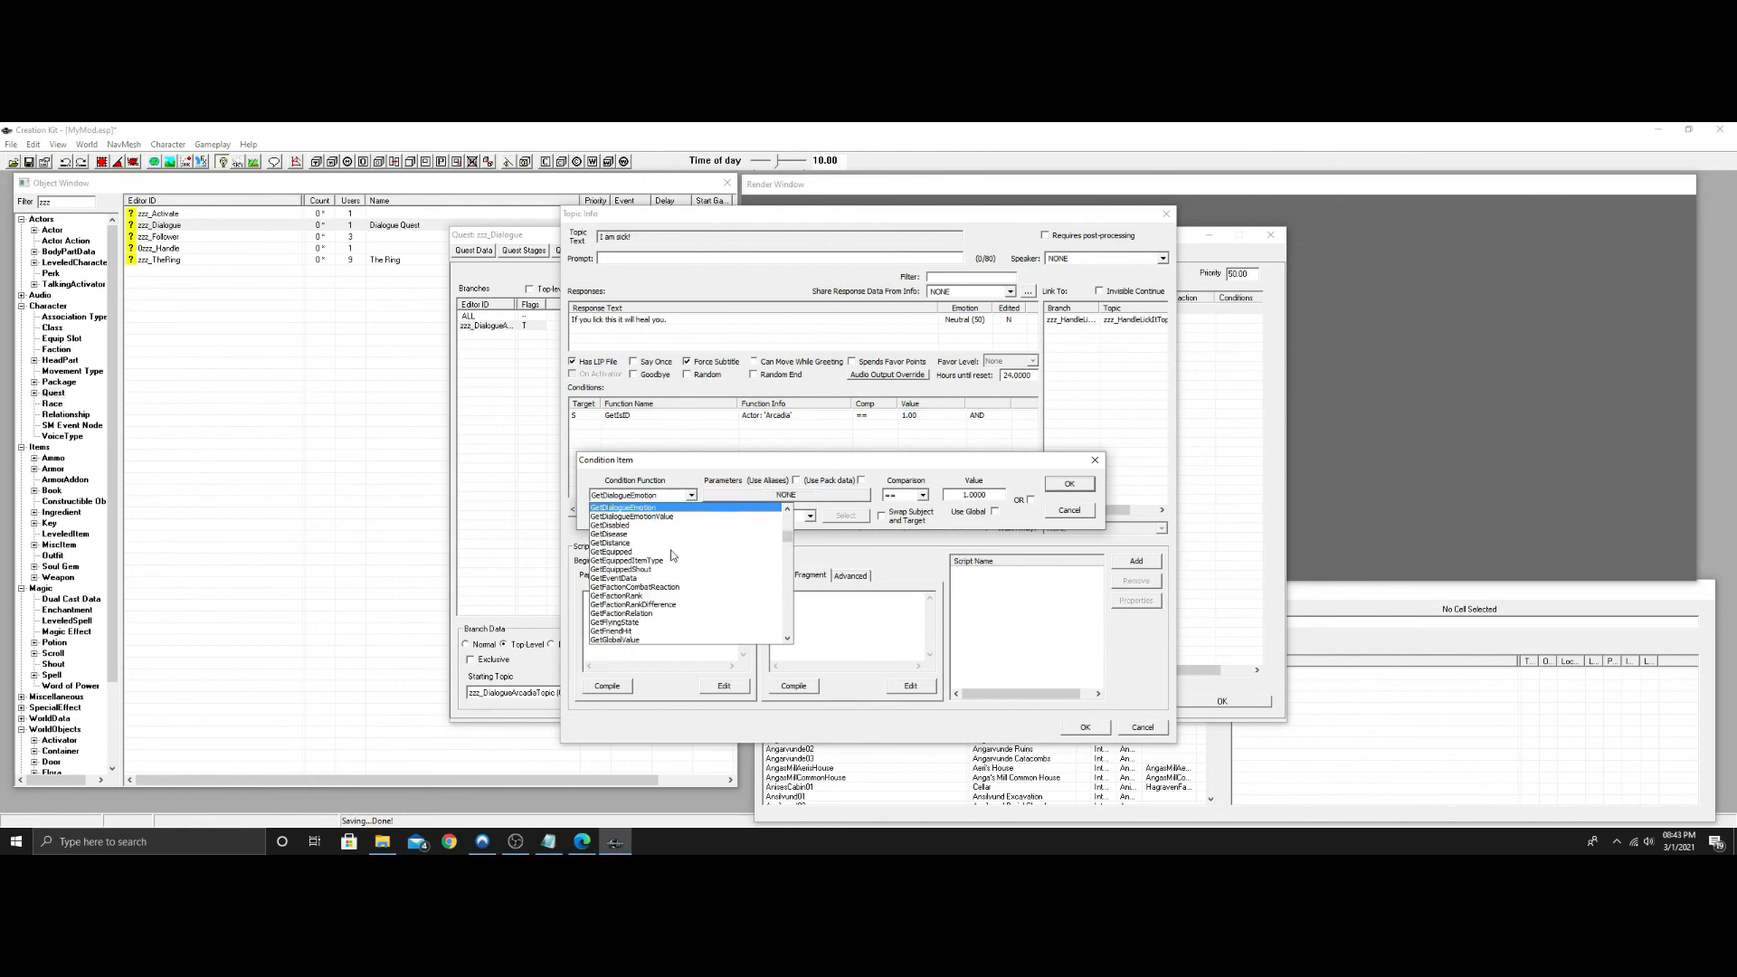
left_click(626, 534)
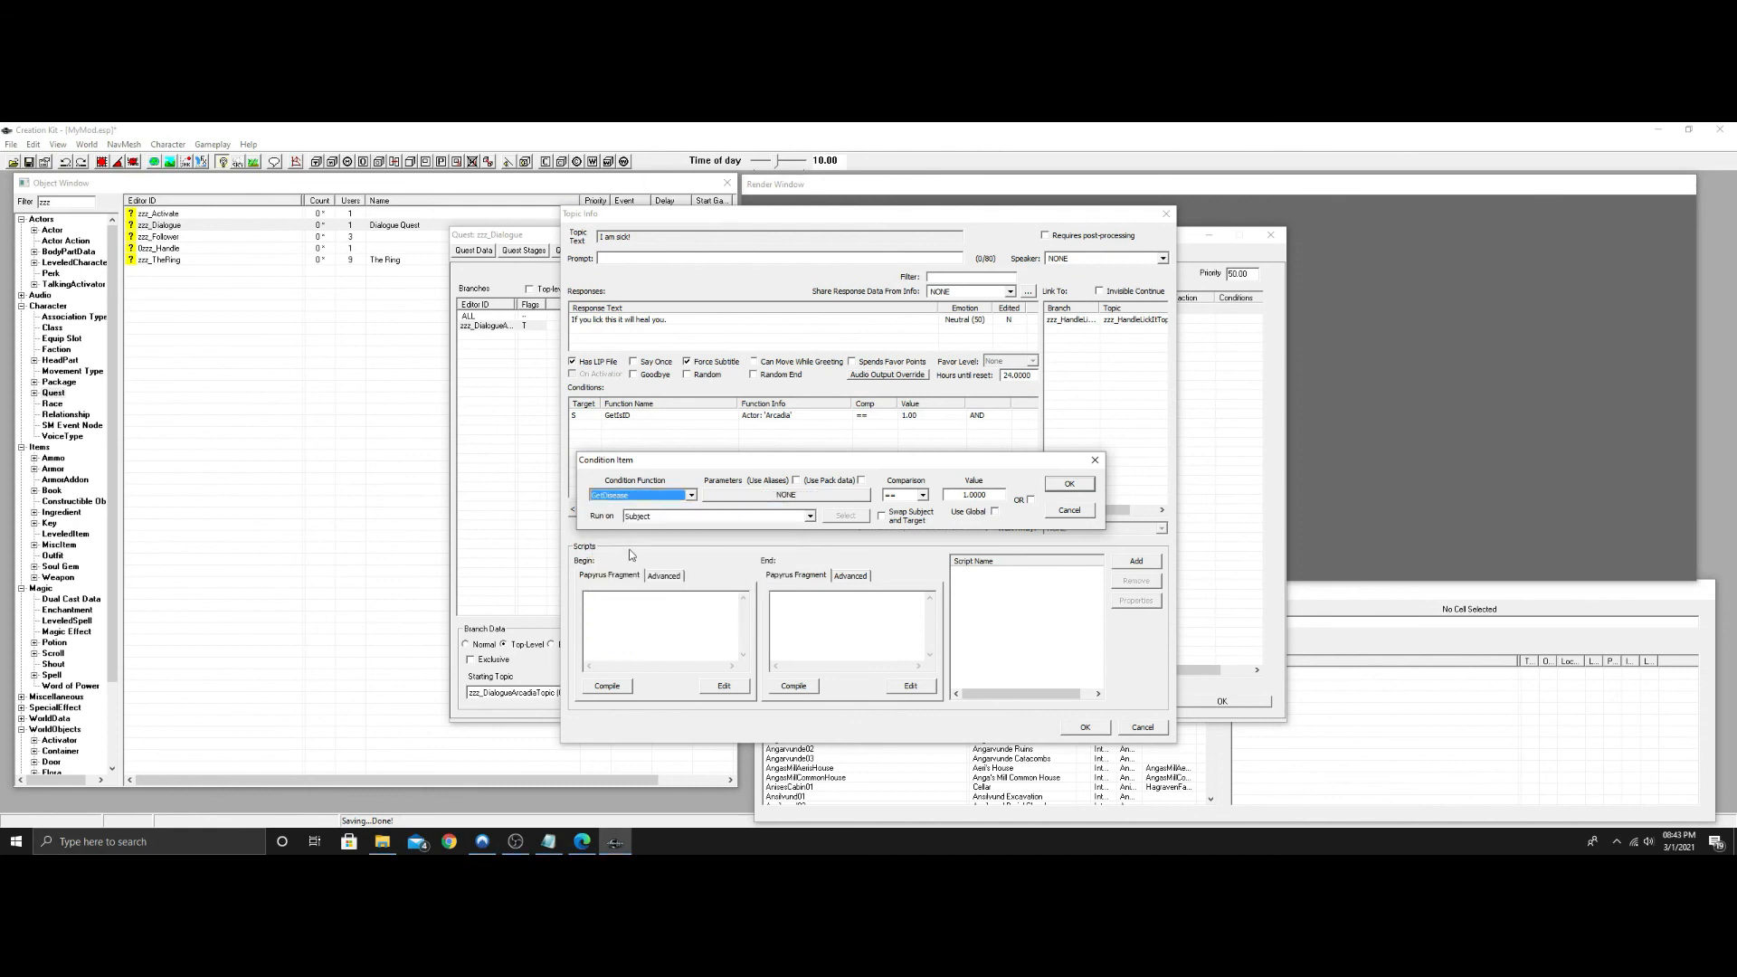
left_click(810, 517)
left_click(659, 600)
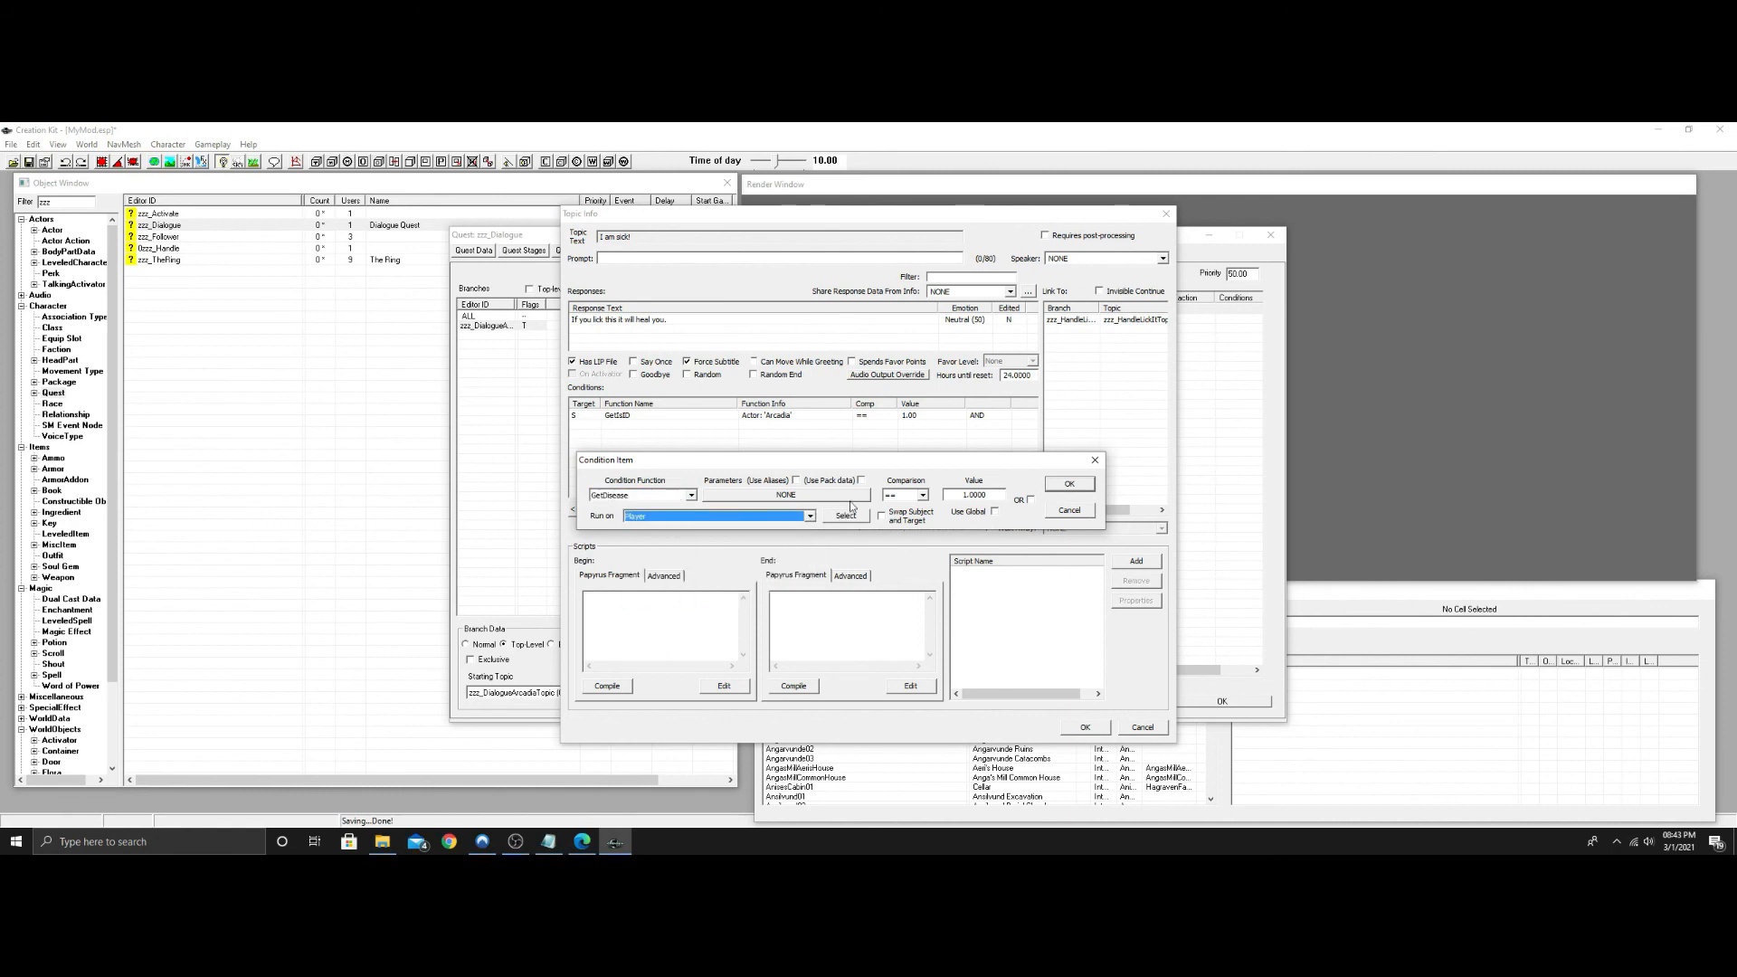
left_click(1075, 486)
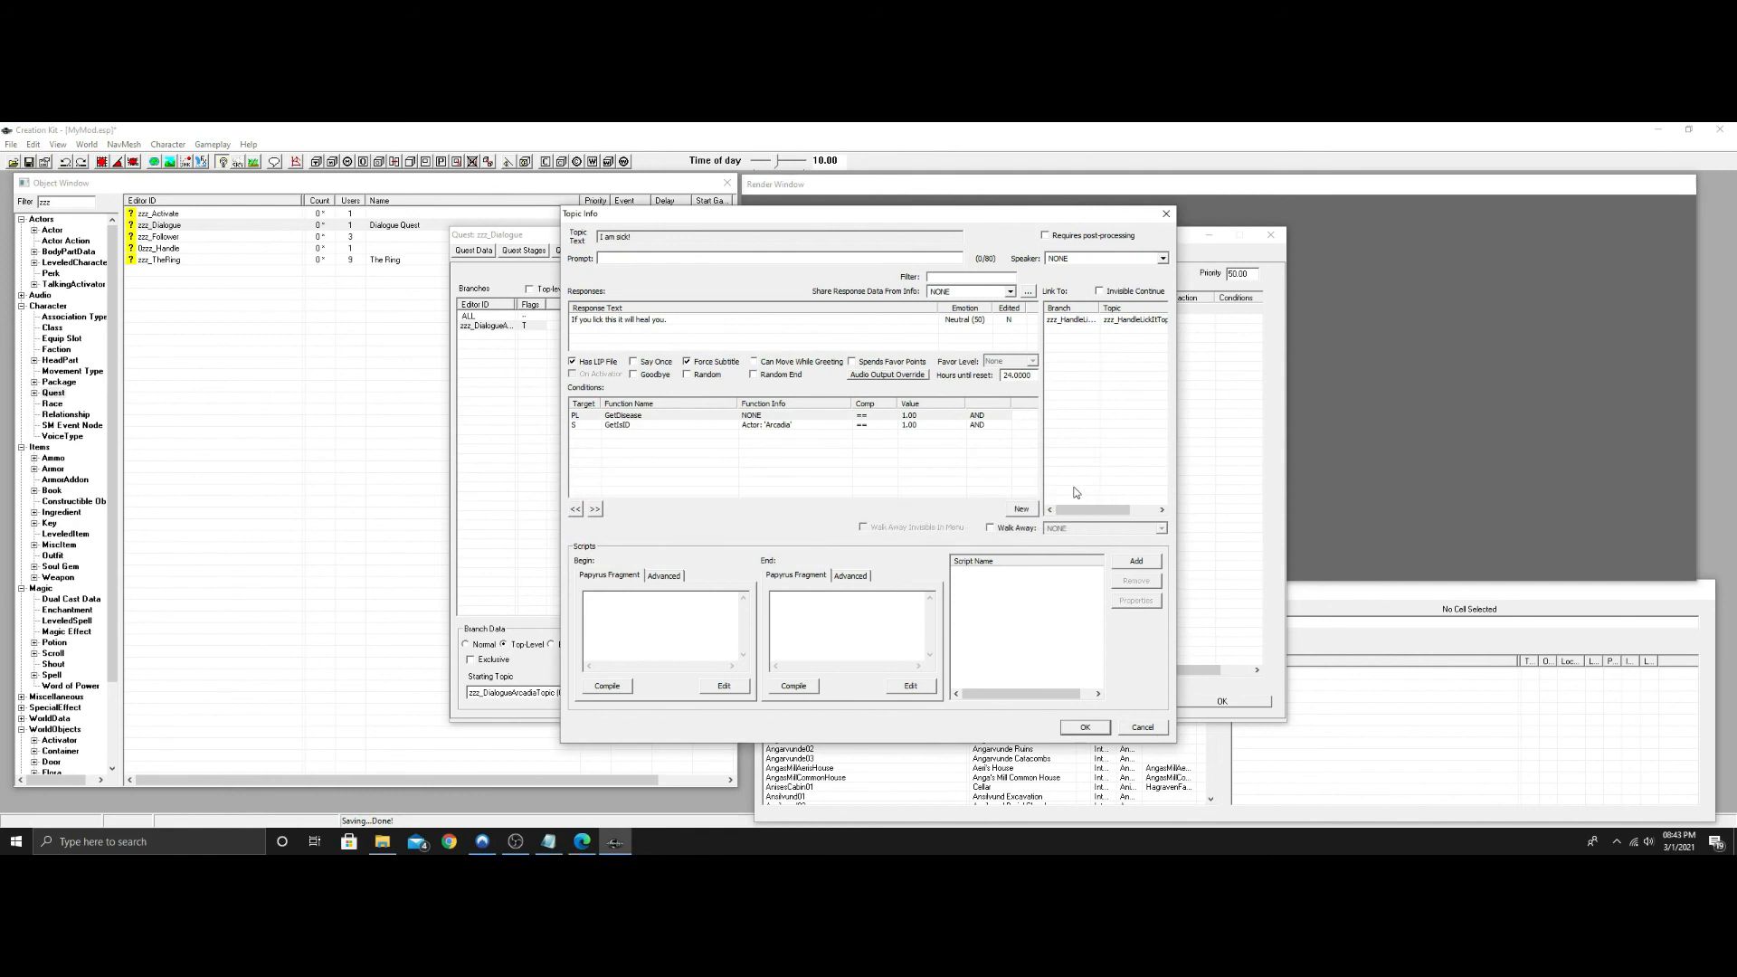
Accept the topic info and the zzz_Dialogue quest, and save the plugin.
left_click(763, 426)
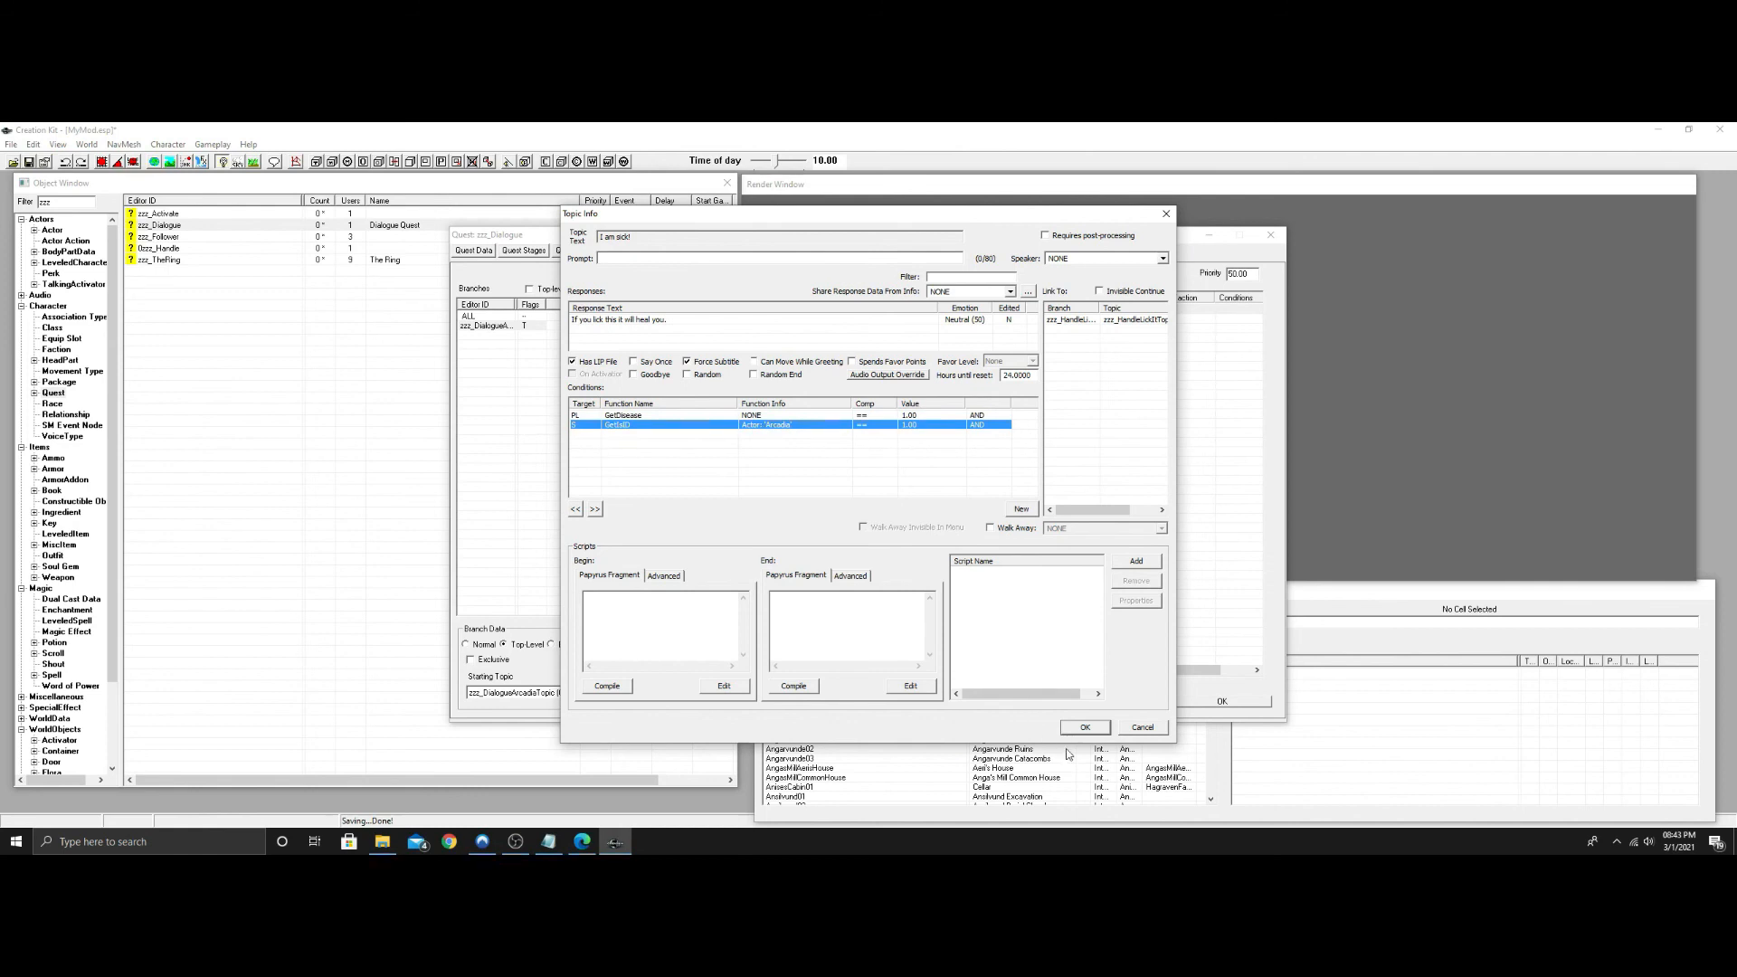
left_click(1084, 728)
left_click(1235, 705)
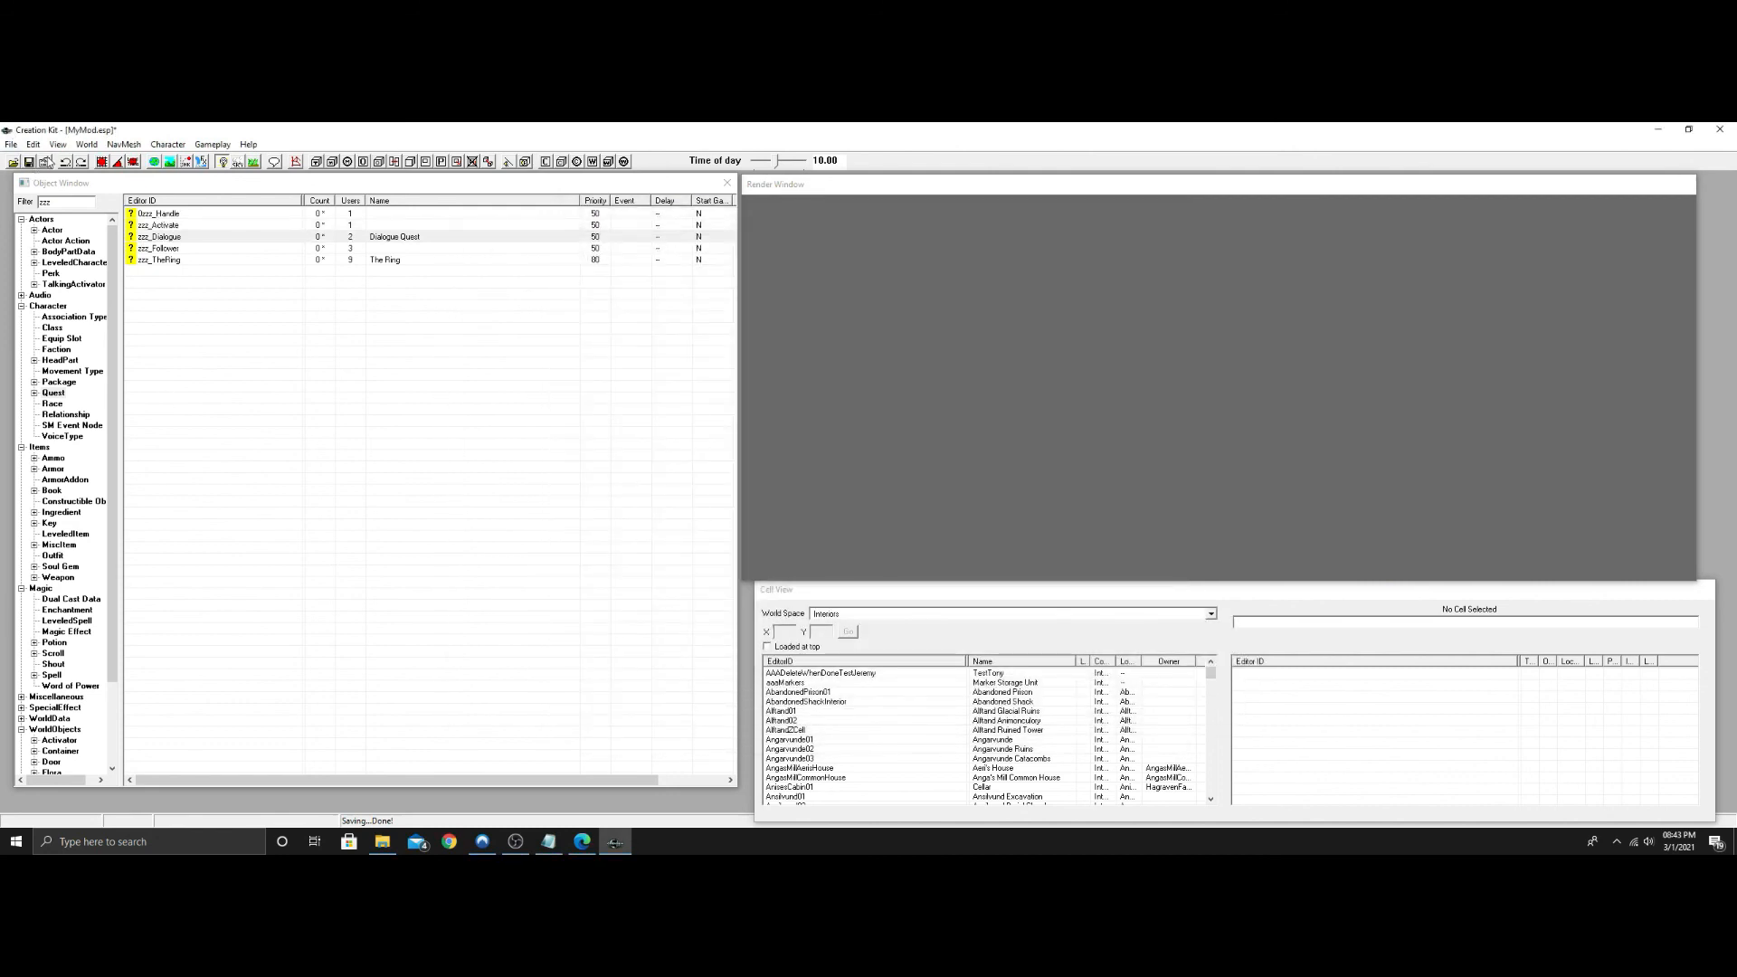
left_click(29, 163)
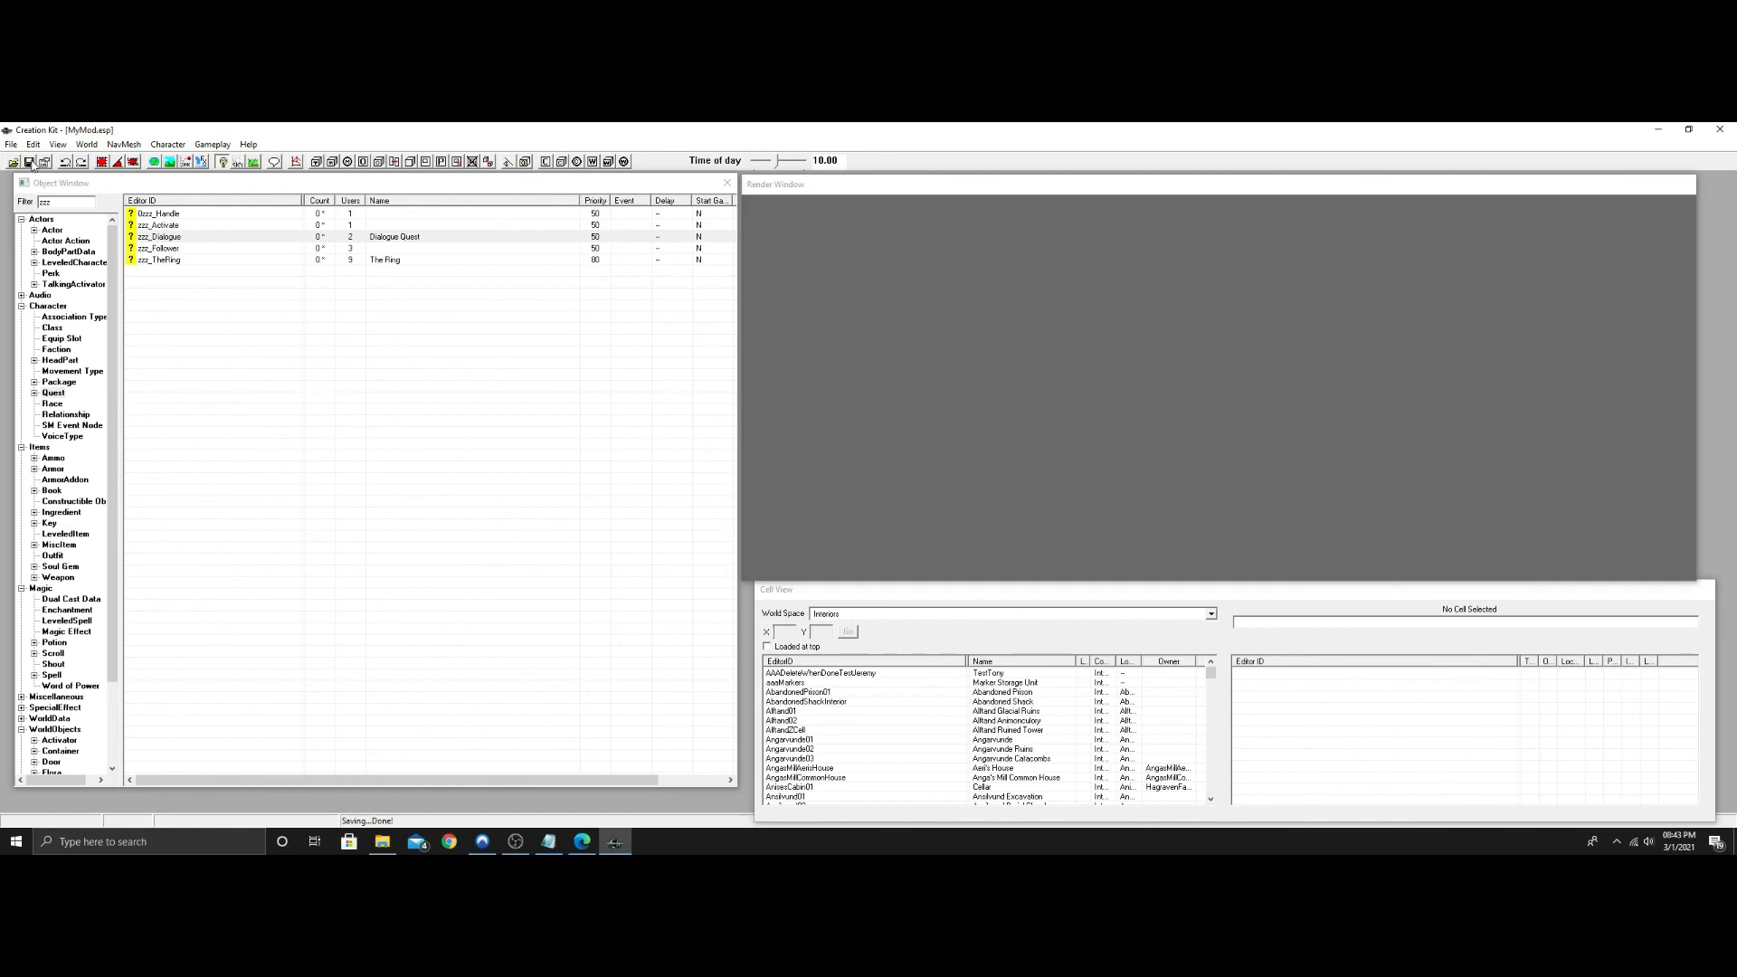